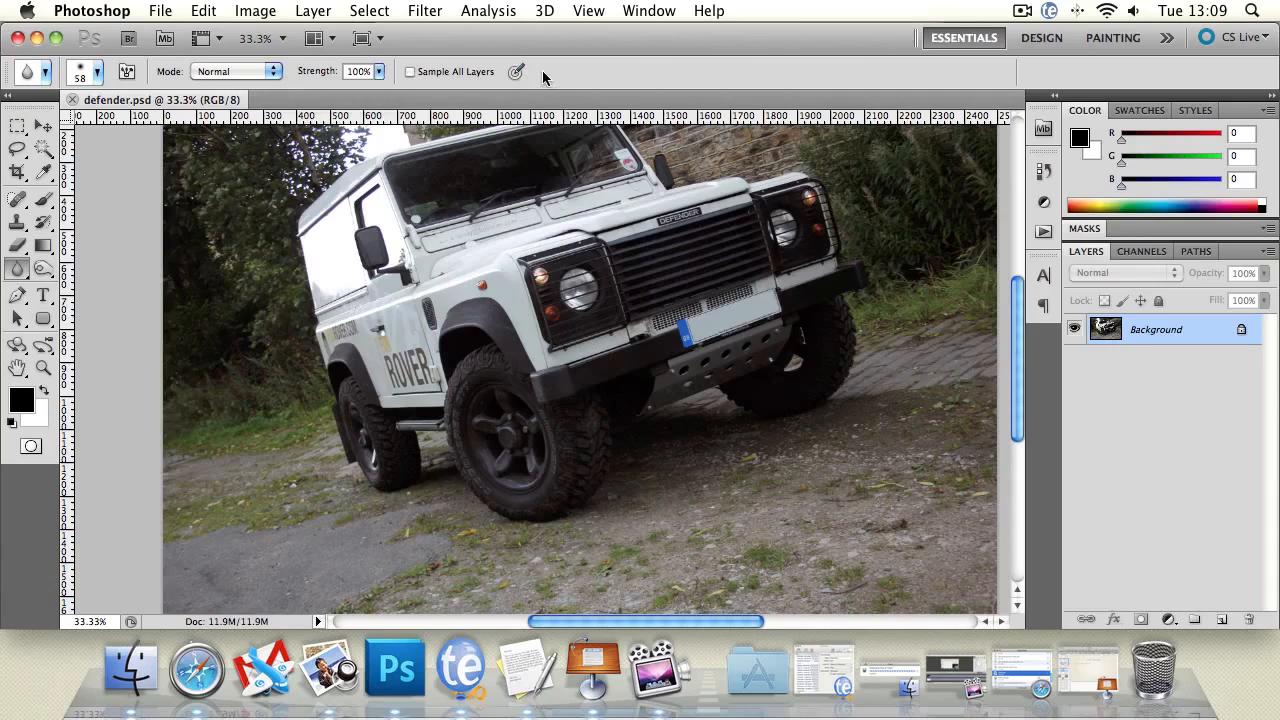
Set the Blur brush size to 119 px and blur the lower edge of the front wheel arch.
click(218, 70)
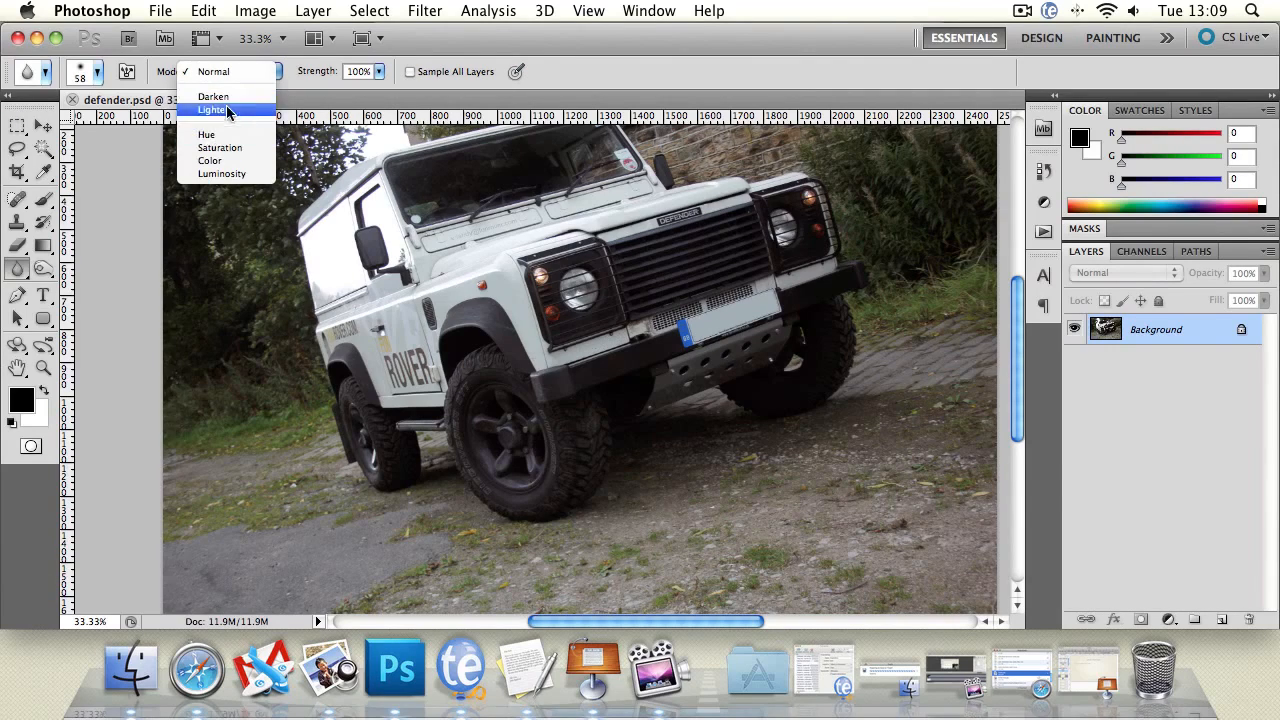
click(615, 73)
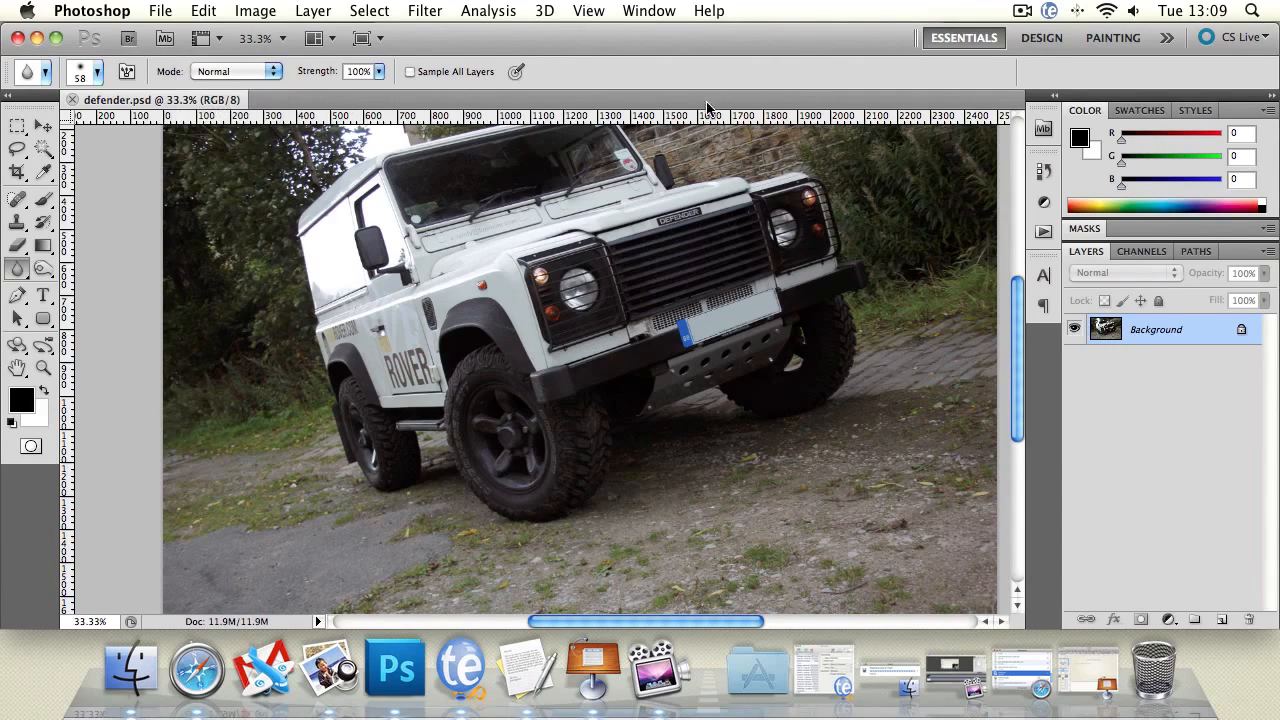
click(17, 369)
drag(299, 379, 315, 349)
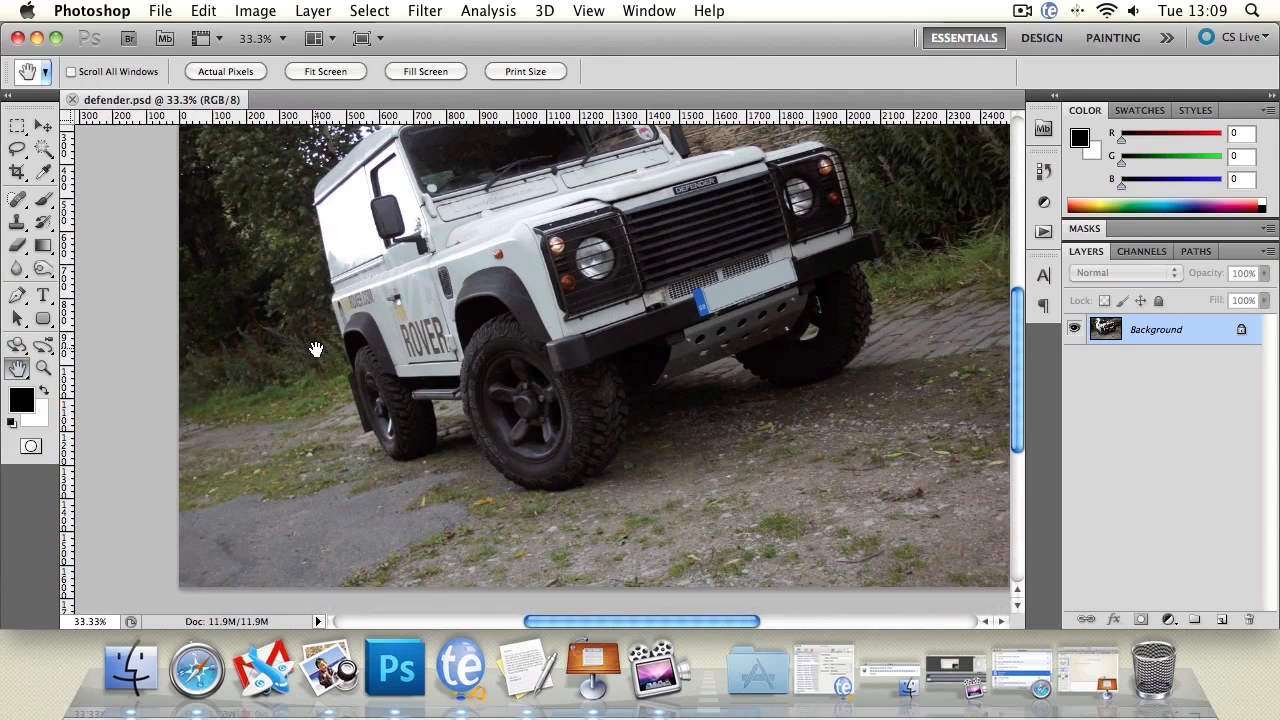
click(16, 268)
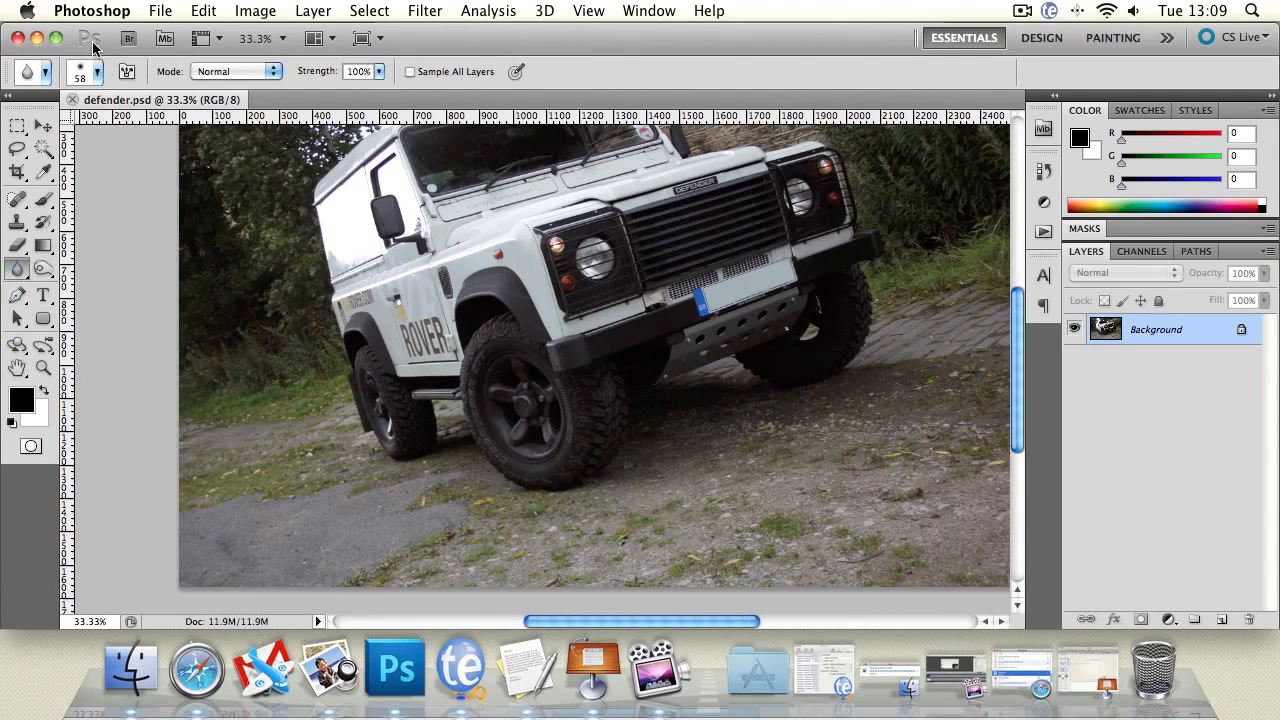
click(97, 72)
drag(85, 125, 133, 126)
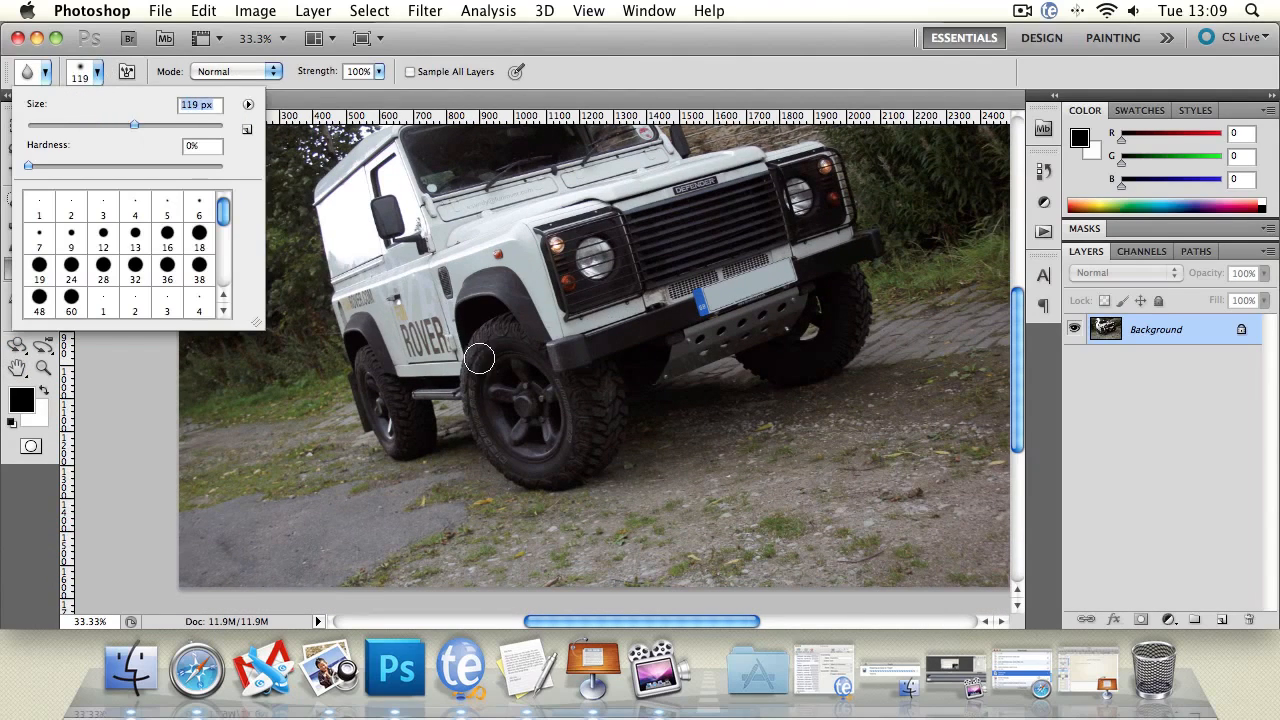
key(Return)
drag(509, 397, 517, 423)
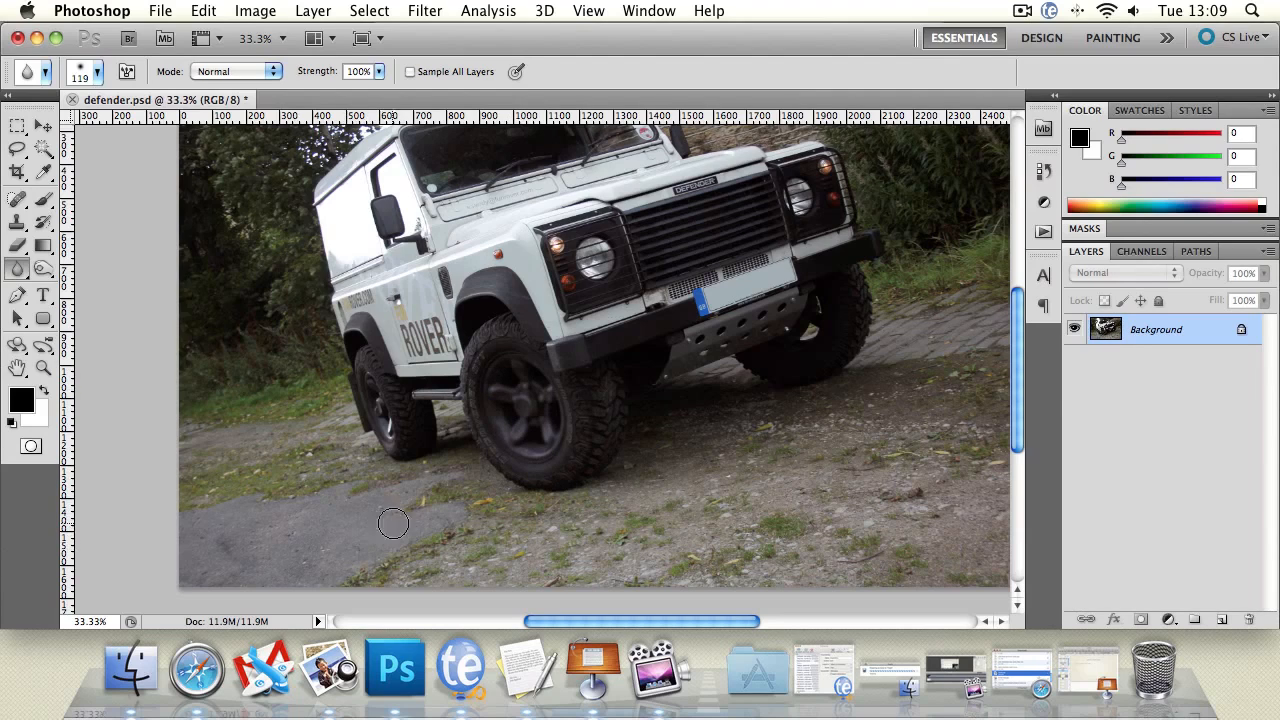
Lower the Blur tool's strength to 15%.
click(378, 72)
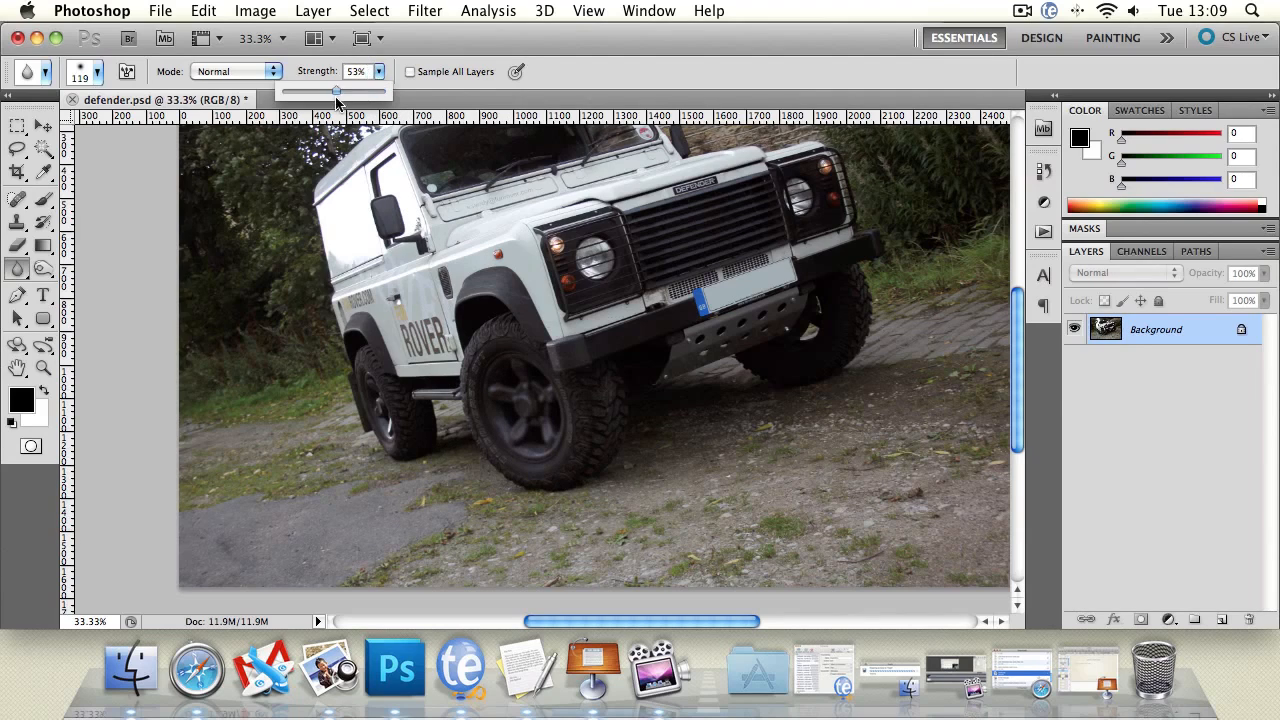
drag(608, 228, 608, 241)
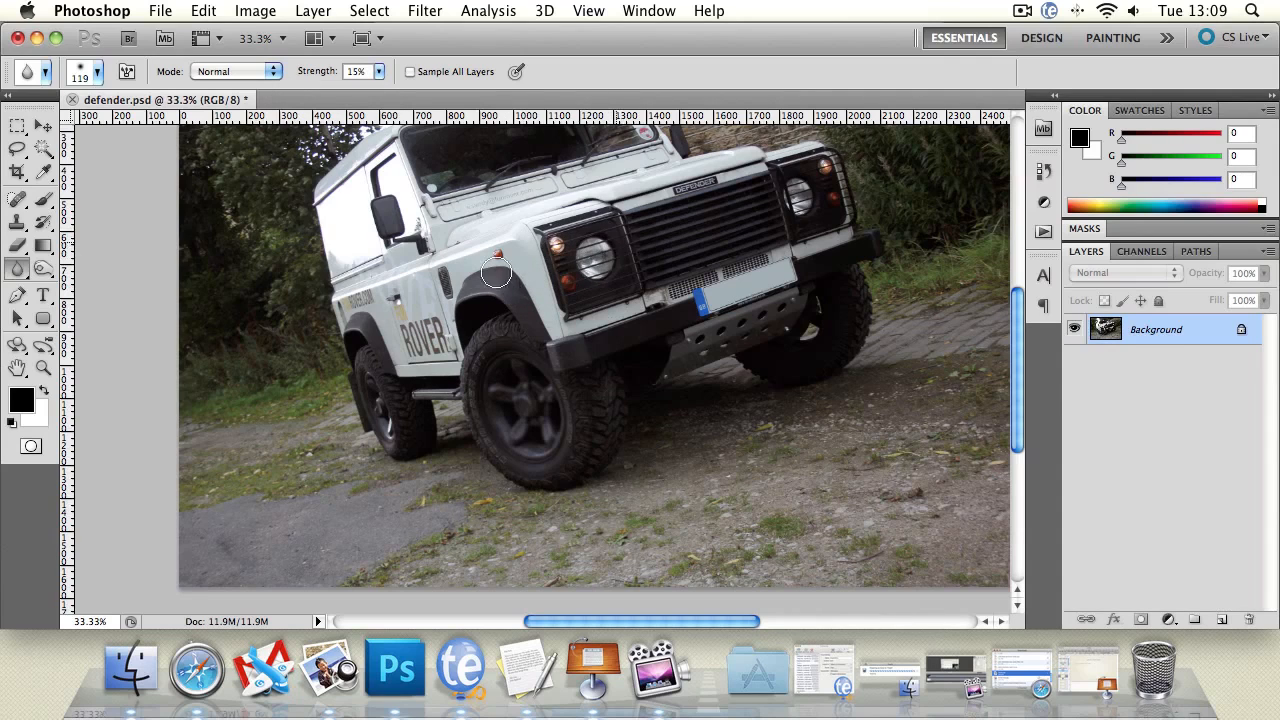
Switch to the Sharpen tool and set its brush size to 61 px.
click(17, 368)
drag(489, 246, 440, 283)
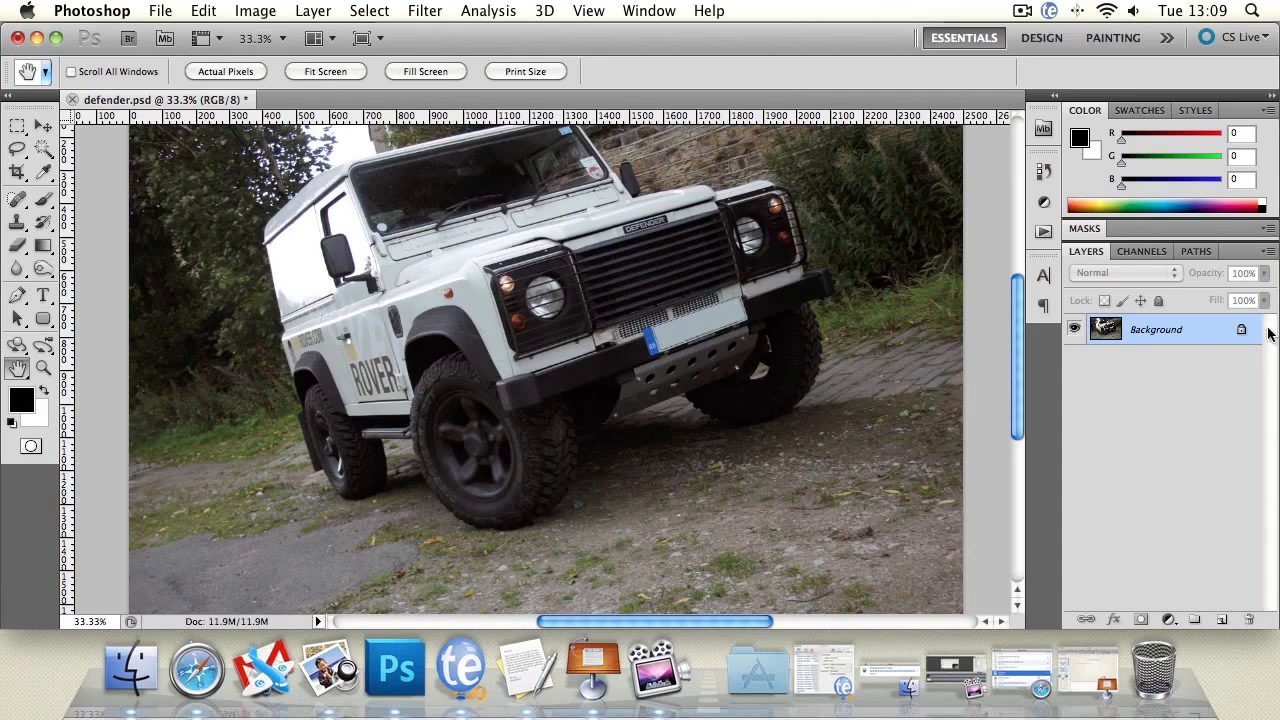
click(43, 221)
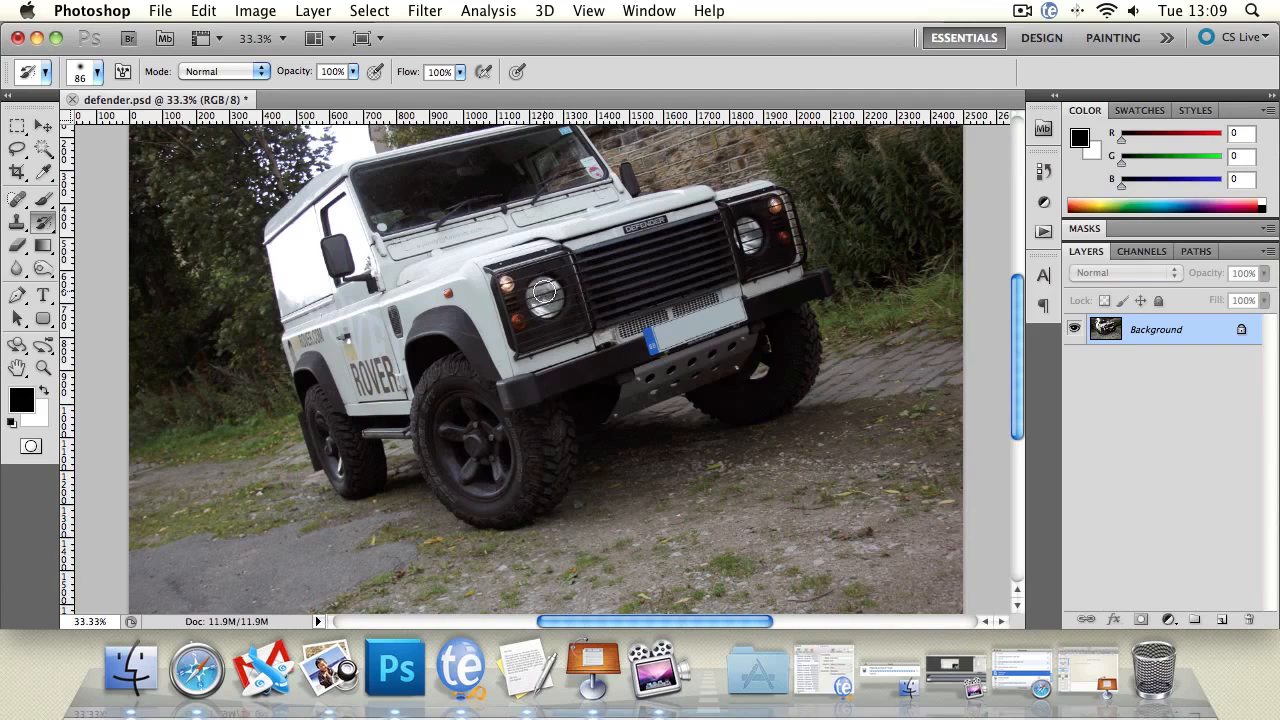
click(12, 270)
drag(10, 272, 62, 286)
click(43, 367)
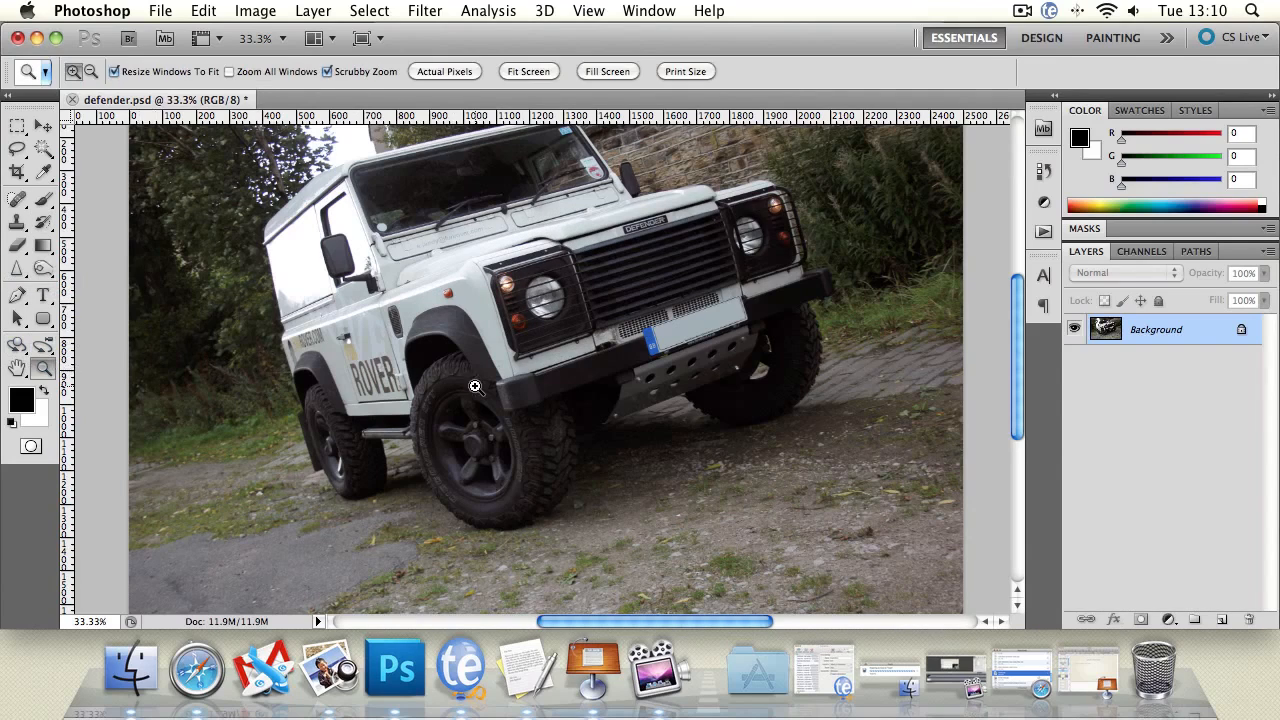
click(475, 387)
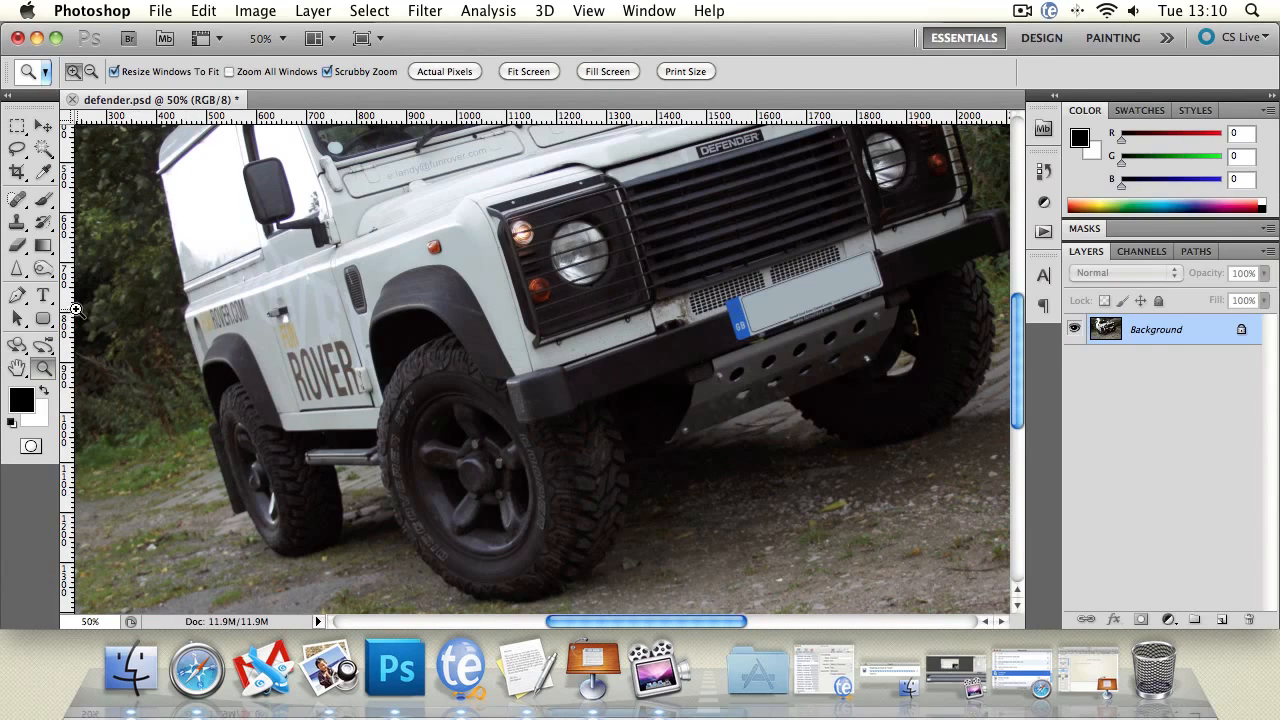
click(17, 268)
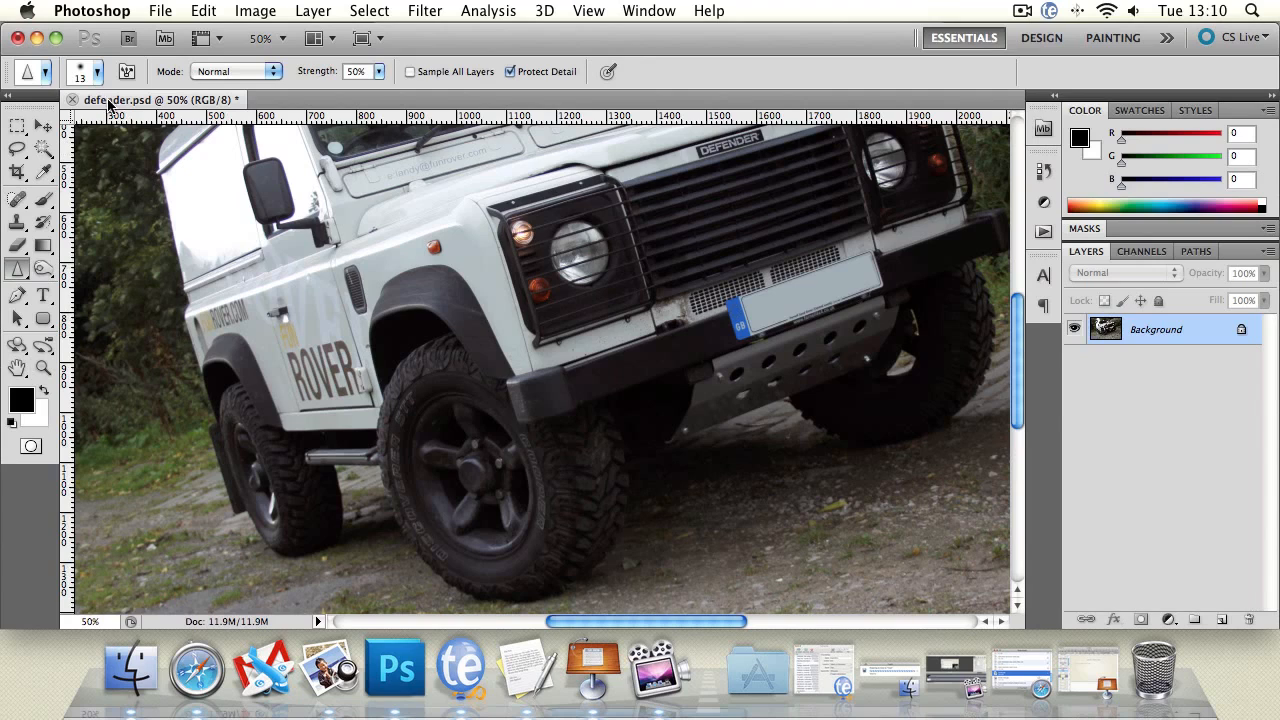
click(97, 72)
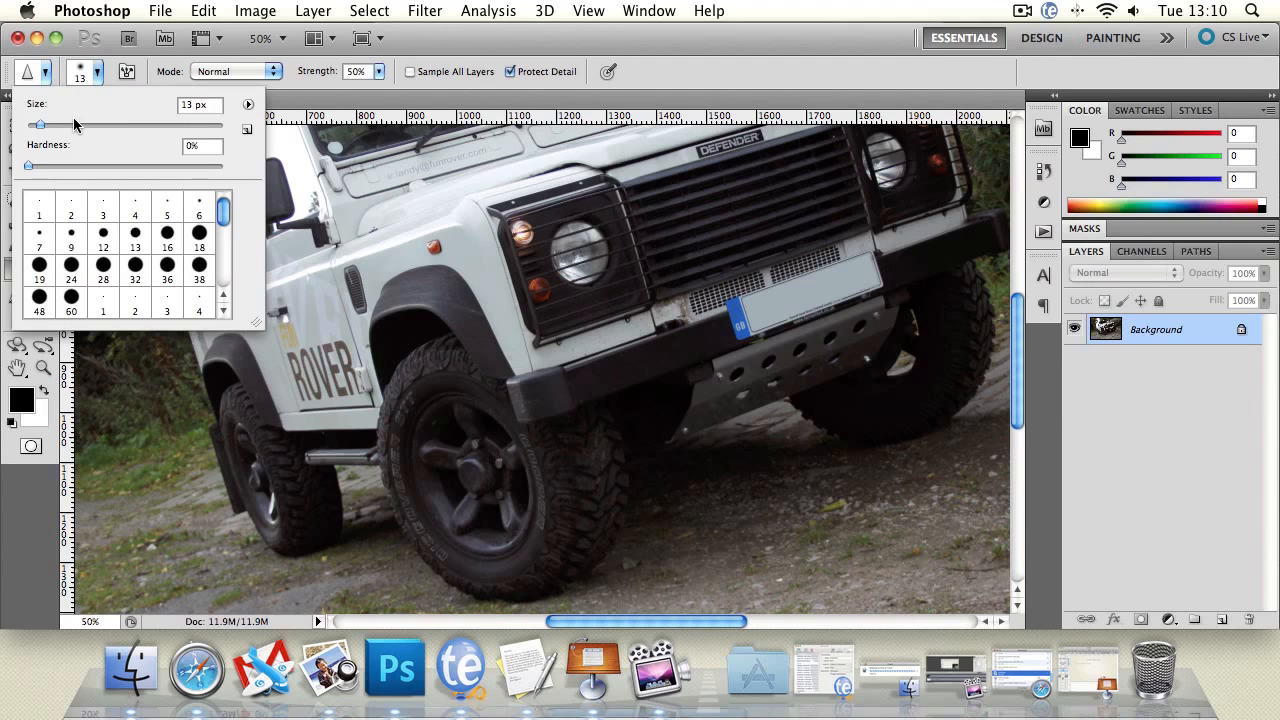
drag(40, 124, 85, 127)
click(267, 82)
Sharpen the front fender's edge beside the wheel arch with one stroke.
click(244, 69)
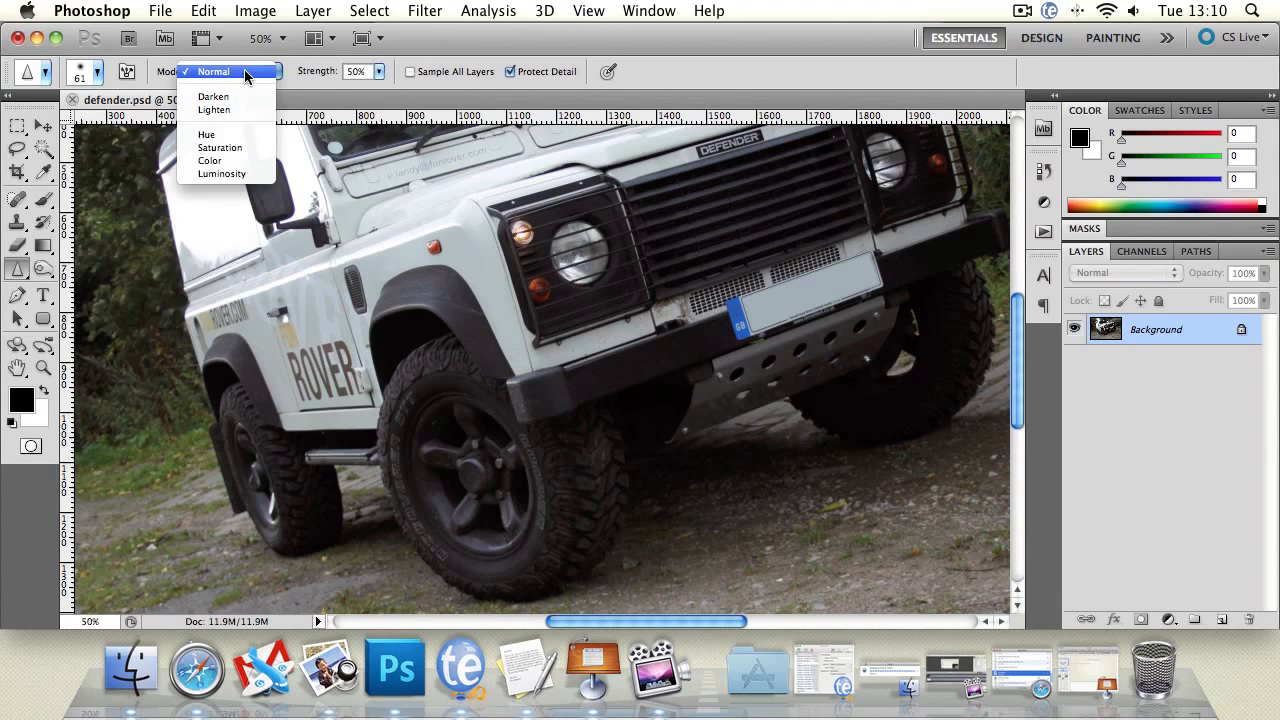
click(511, 58)
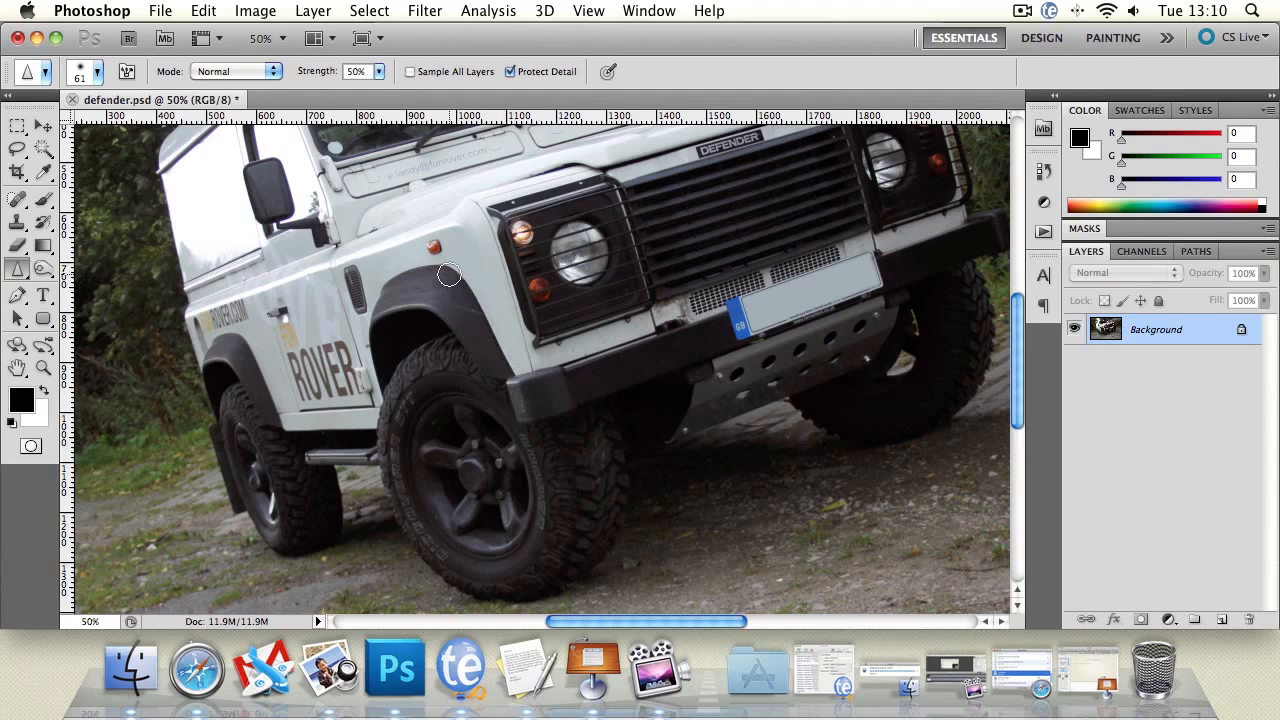
drag(516, 371, 462, 295)
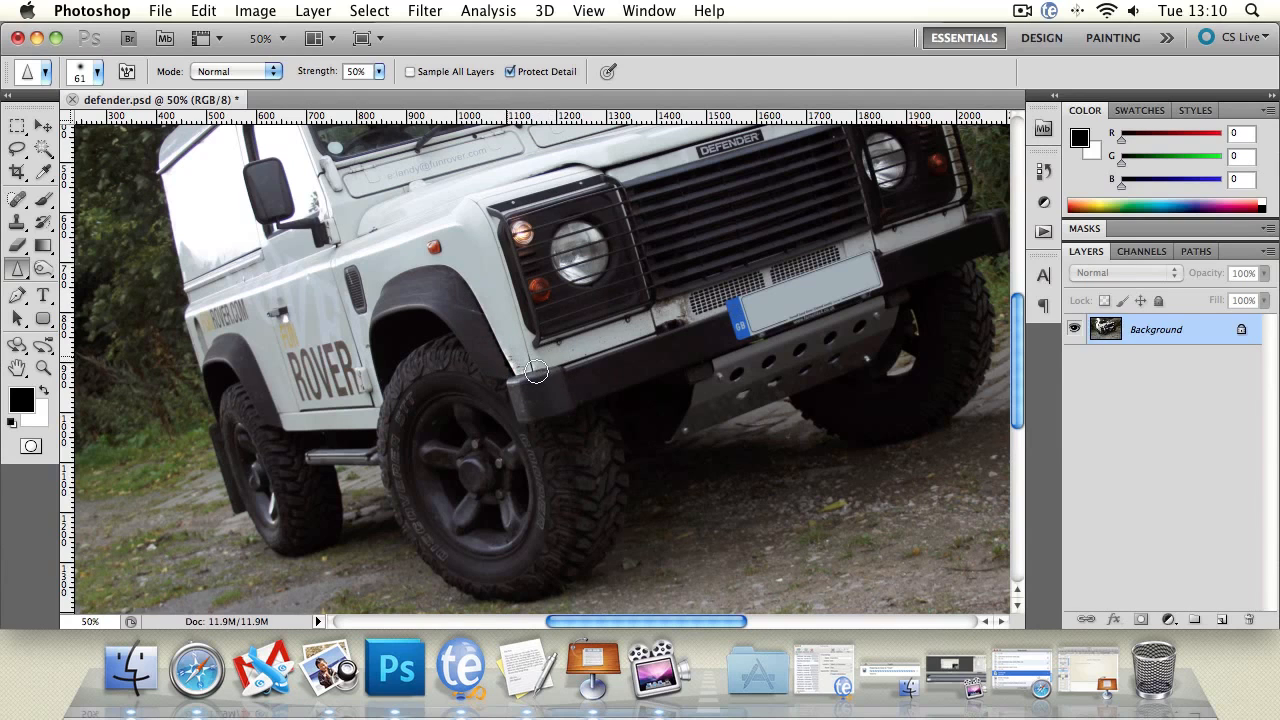
Zoom in closely to inspect the sharpened fender corner above the bumper.
click(43, 368)
click(461, 370)
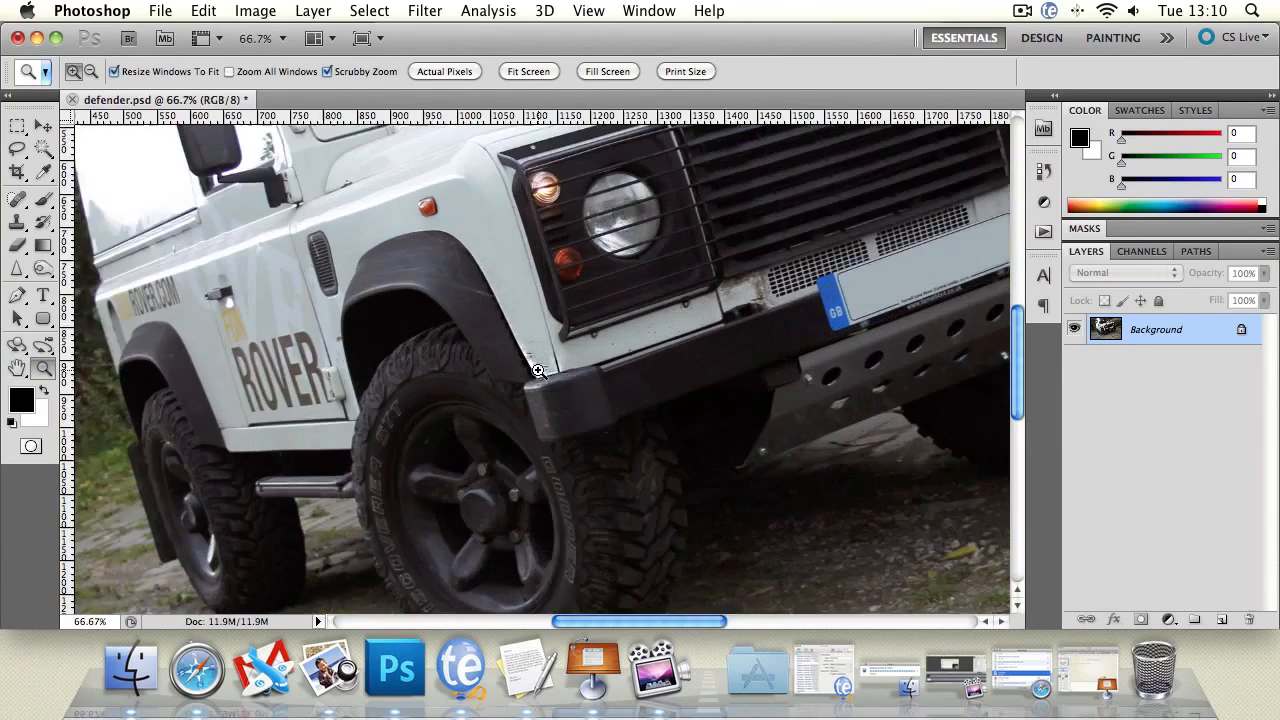
click(572, 364)
click(572, 364)
click(536, 376)
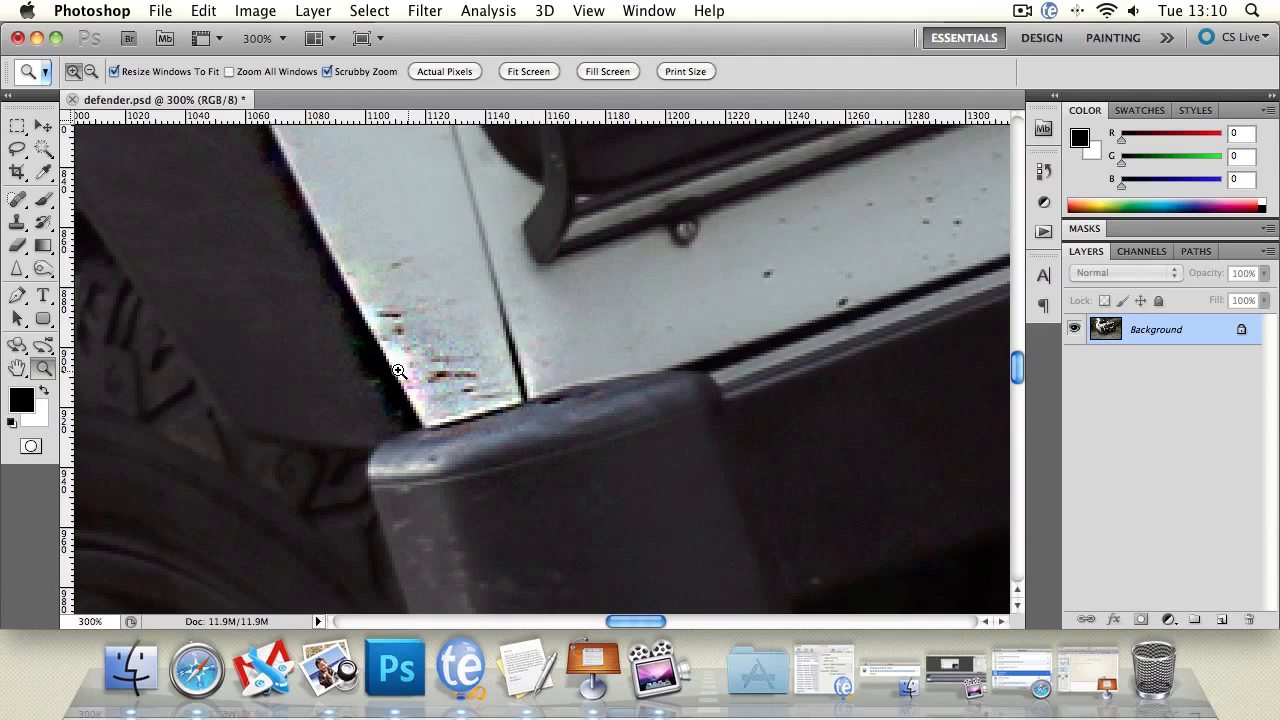
double_click(45, 372)
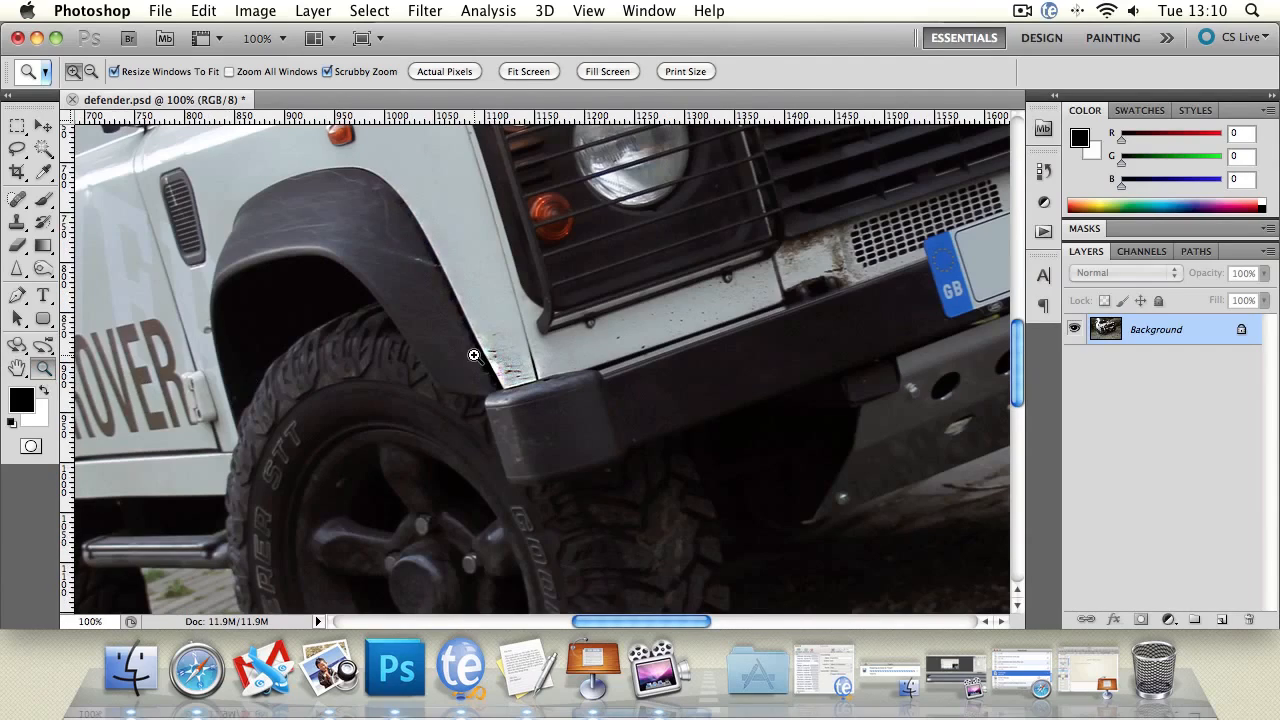
alt+click(578, 362)
alt+click(580, 364)
alt+click(580, 364)
alt+click(580, 364)
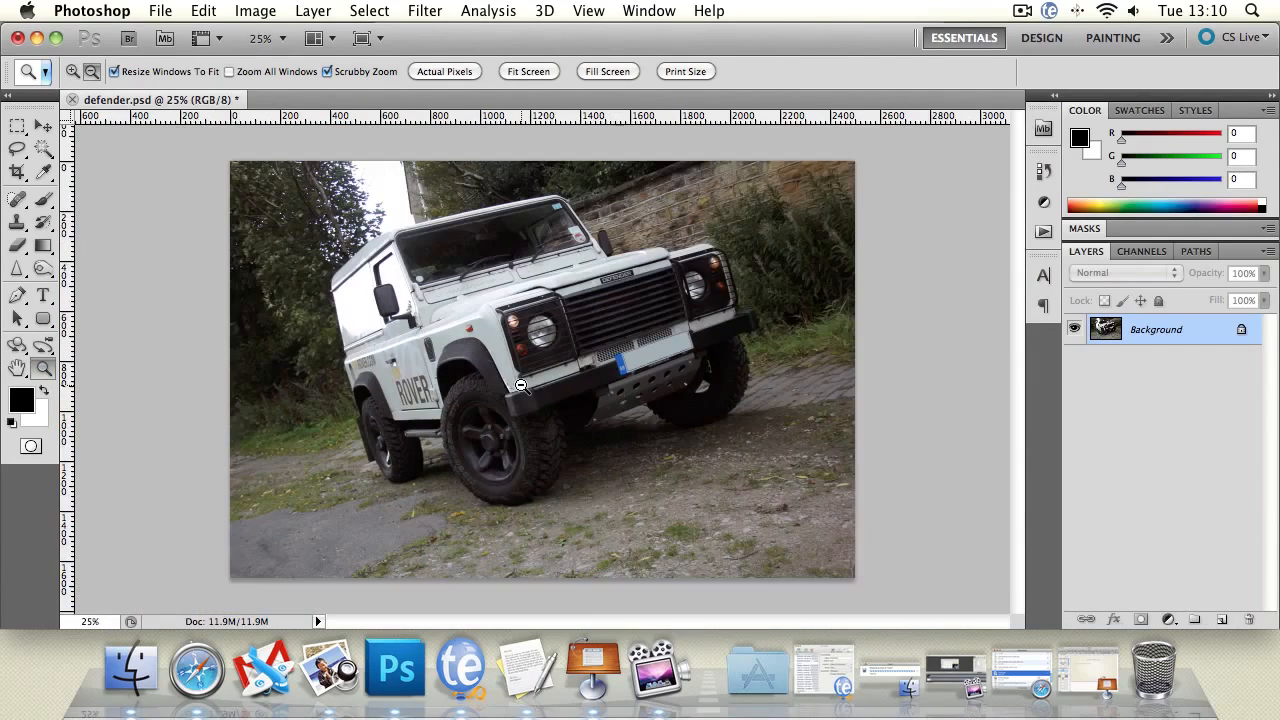
click(521, 386)
click(522, 384)
click(524, 383)
click(532, 380)
click(541, 374)
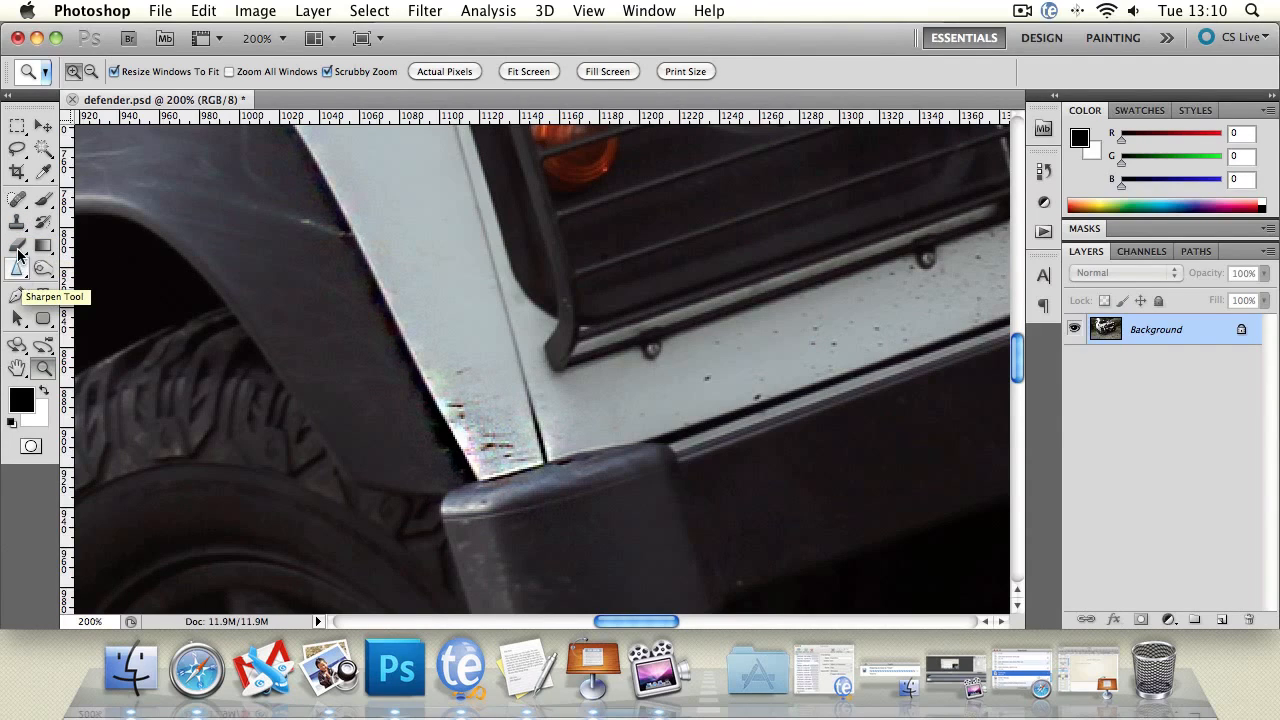
Paint over the sharpened fender corner with the History Brush to restore it.
click(43, 222)
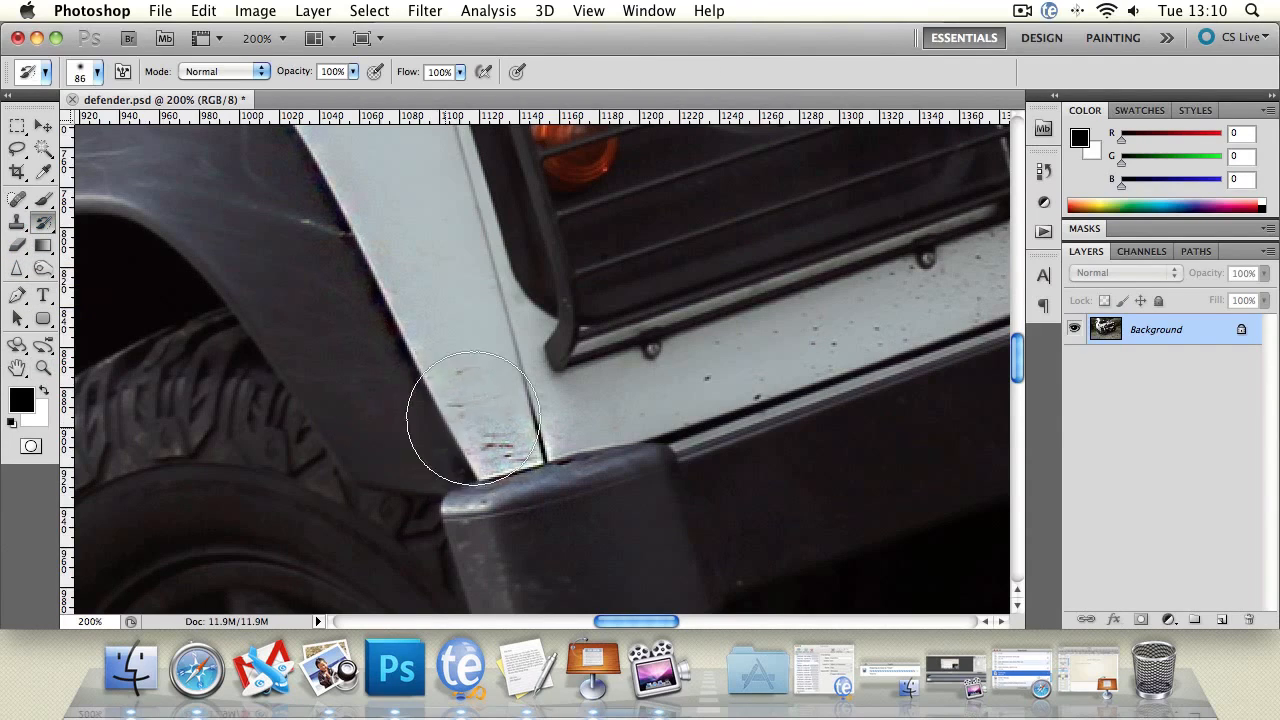
mouse_move(473, 418)
mouse_down()
mouse_move(423, 414)
mouse_move(434, 409)
mouse_move(451, 449)
mouse_move(517, 497)
mouse_up()
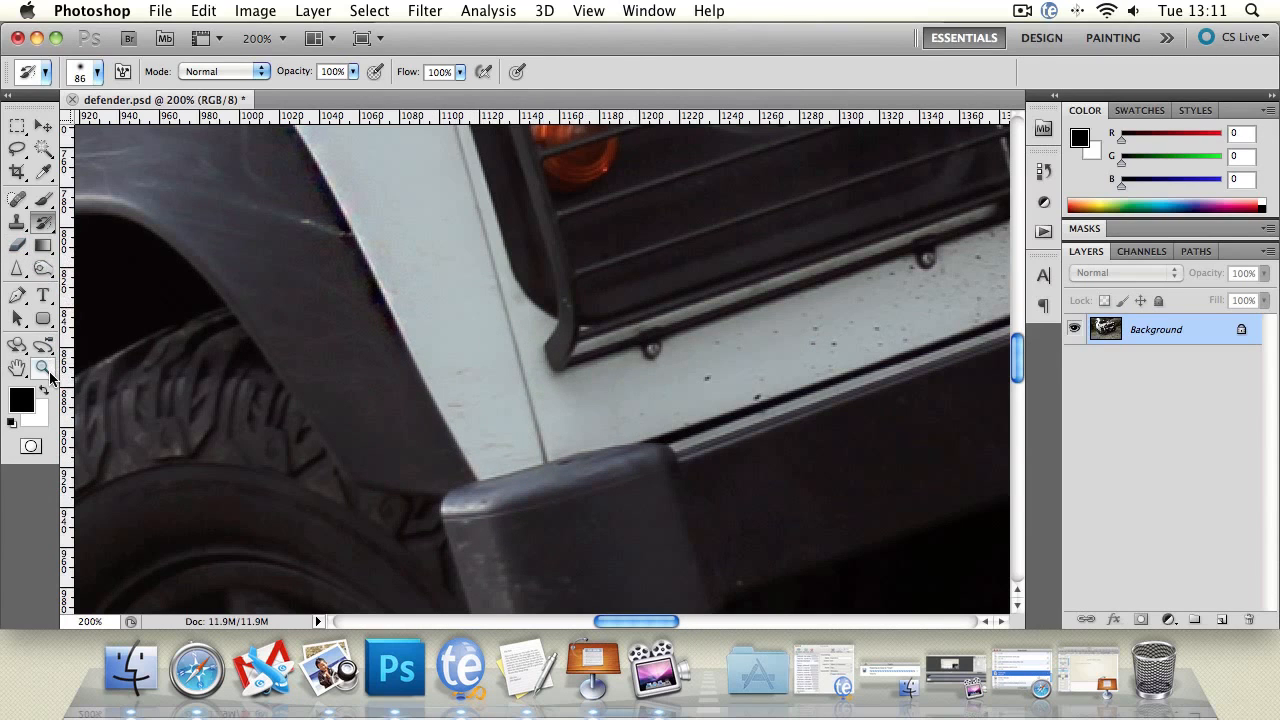
Sharpen the fender corner above the bumper again with repeated strong strokes.
double_click(47, 369)
click(477, 393)
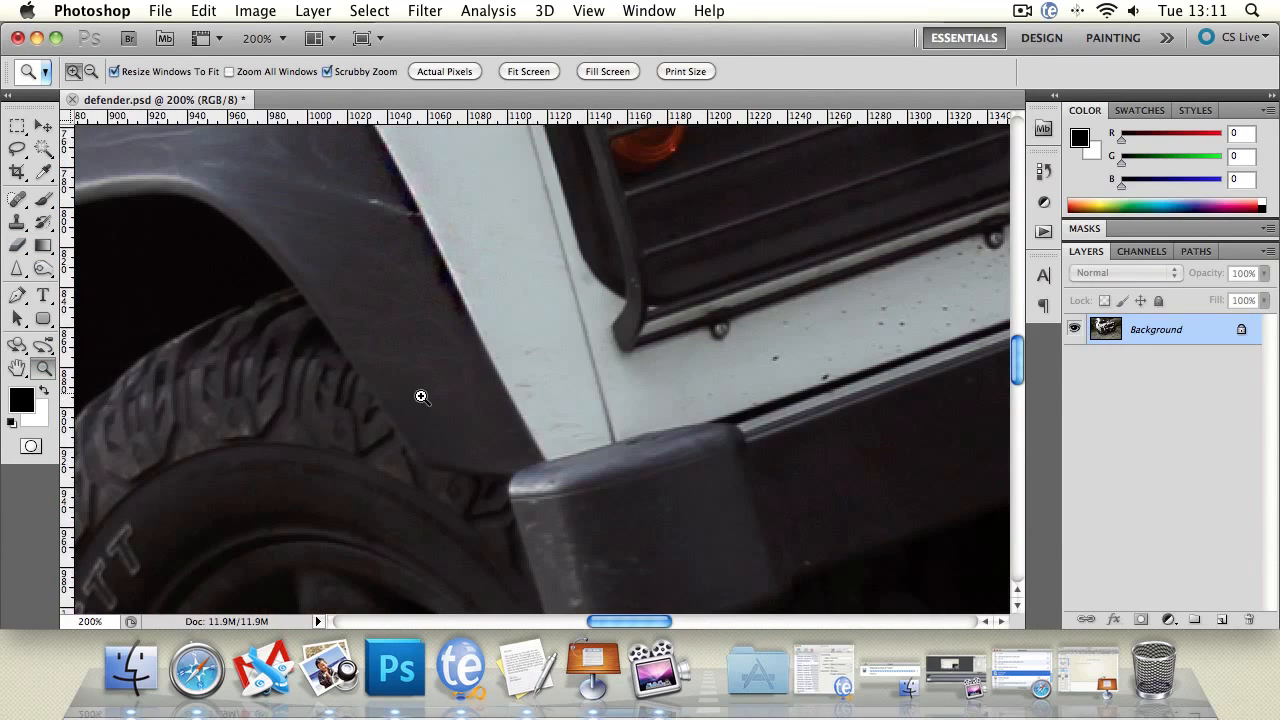
click(580, 412)
click(17, 268)
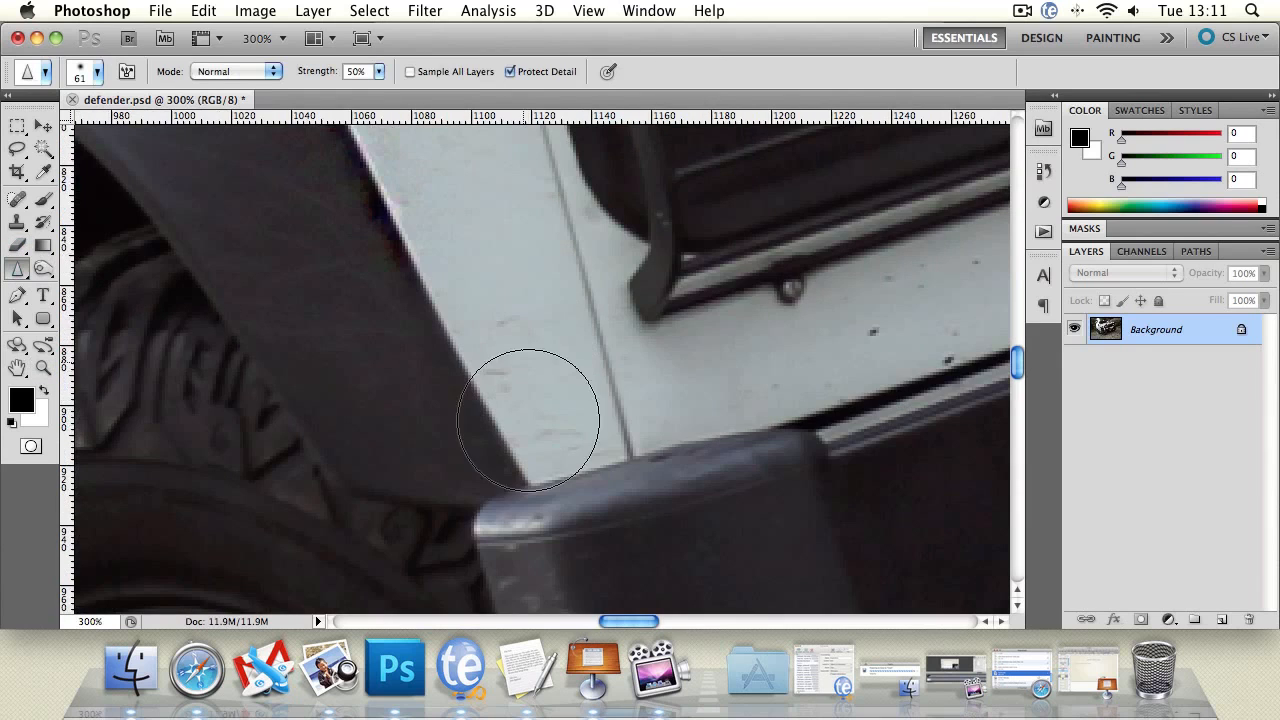
mouse_move(466, 304)
mouse_down()
mouse_move(551, 467)
mouse_move(536, 485)
mouse_move(614, 471)
mouse_up()
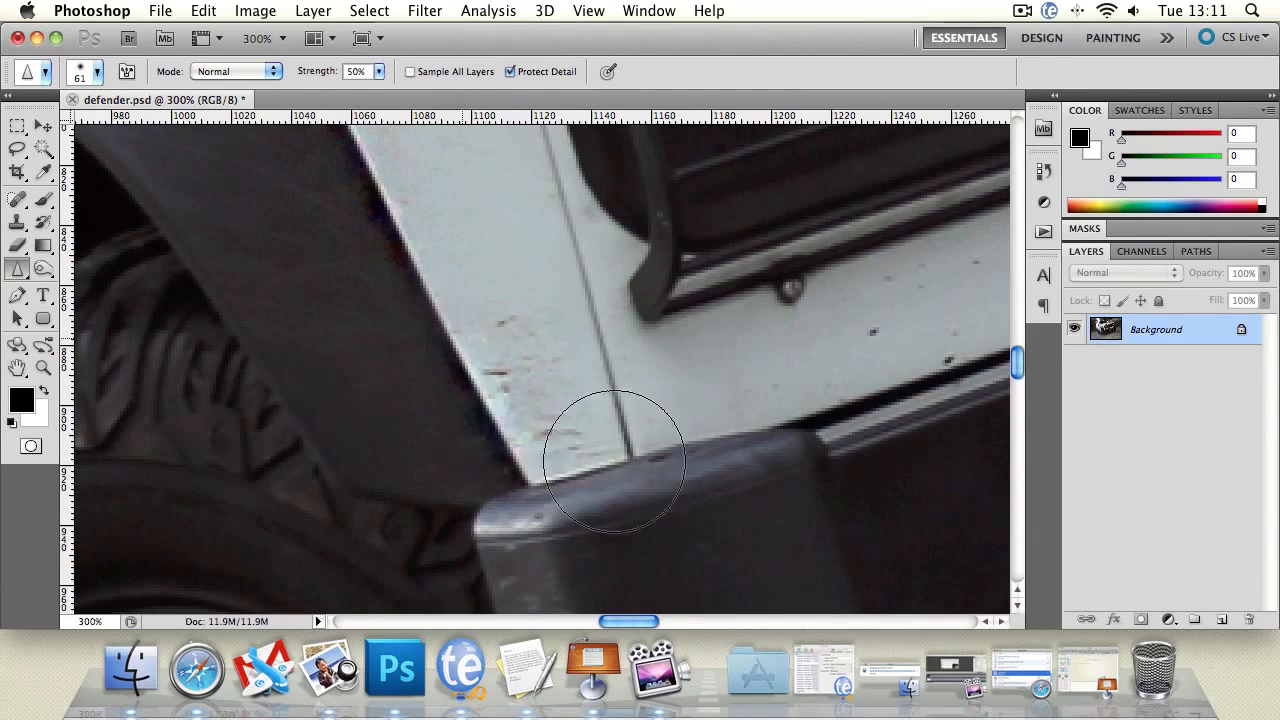
mouse_move(445, 355)
mouse_down()
mouse_move(677, 476)
mouse_move(597, 489)
mouse_move(497, 324)
mouse_move(530, 440)
mouse_move(581, 465)
mouse_move(590, 413)
mouse_move(603, 426)
mouse_move(594, 386)
mouse_up()
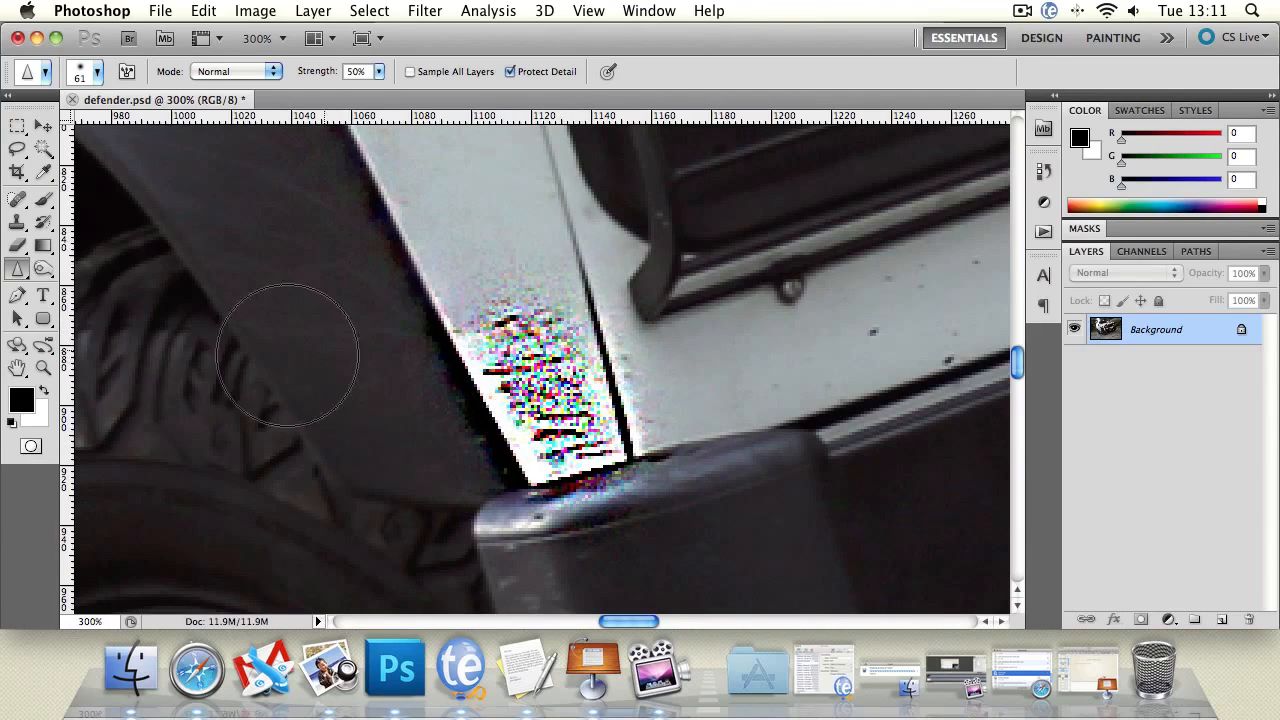
Restore the over-sharpened fender corner using the History Brush.
double_click(43, 369)
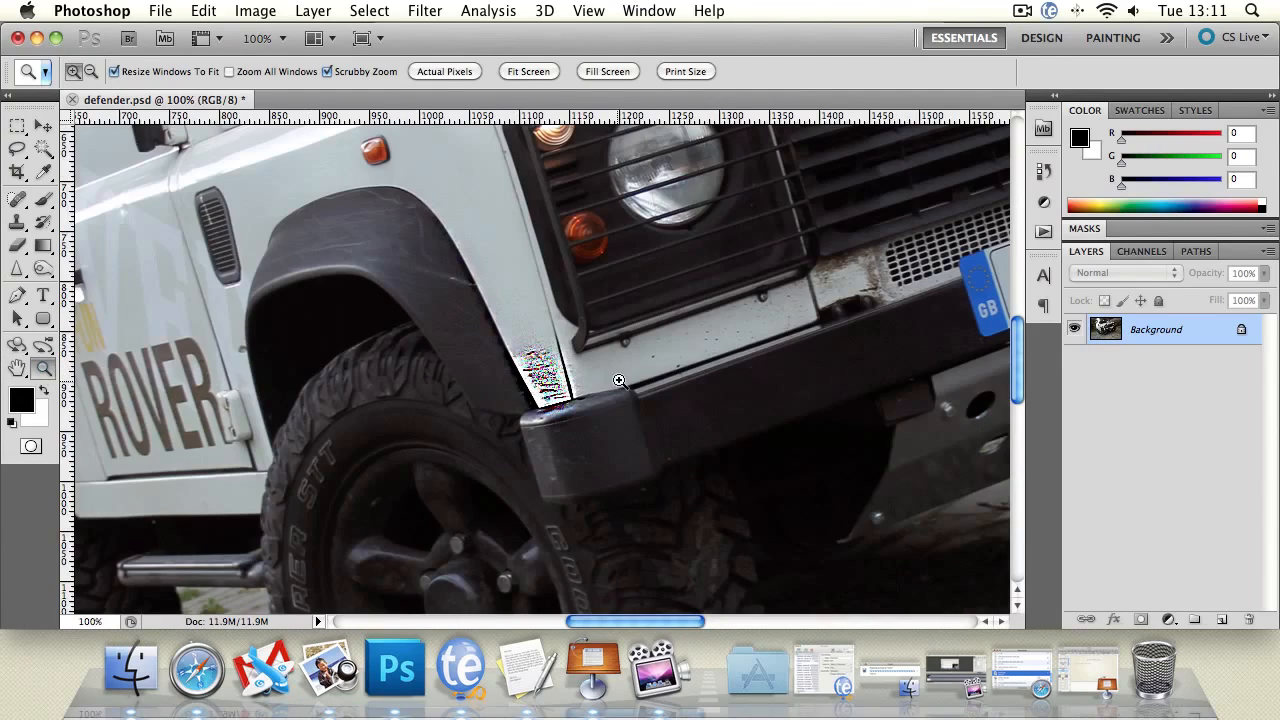
alt+click(582, 381)
alt+click(582, 381)
alt+click(582, 381)
click(597, 395)
click(599, 398)
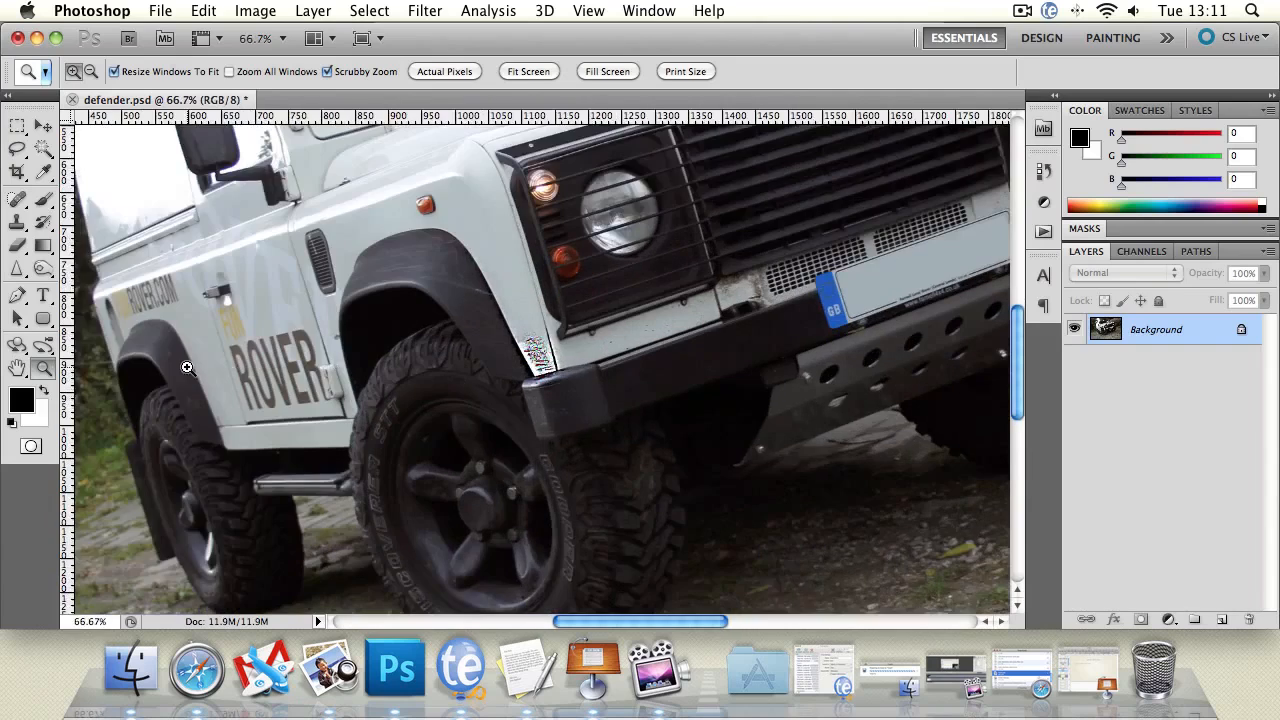
click(367, 336)
click(35, 270)
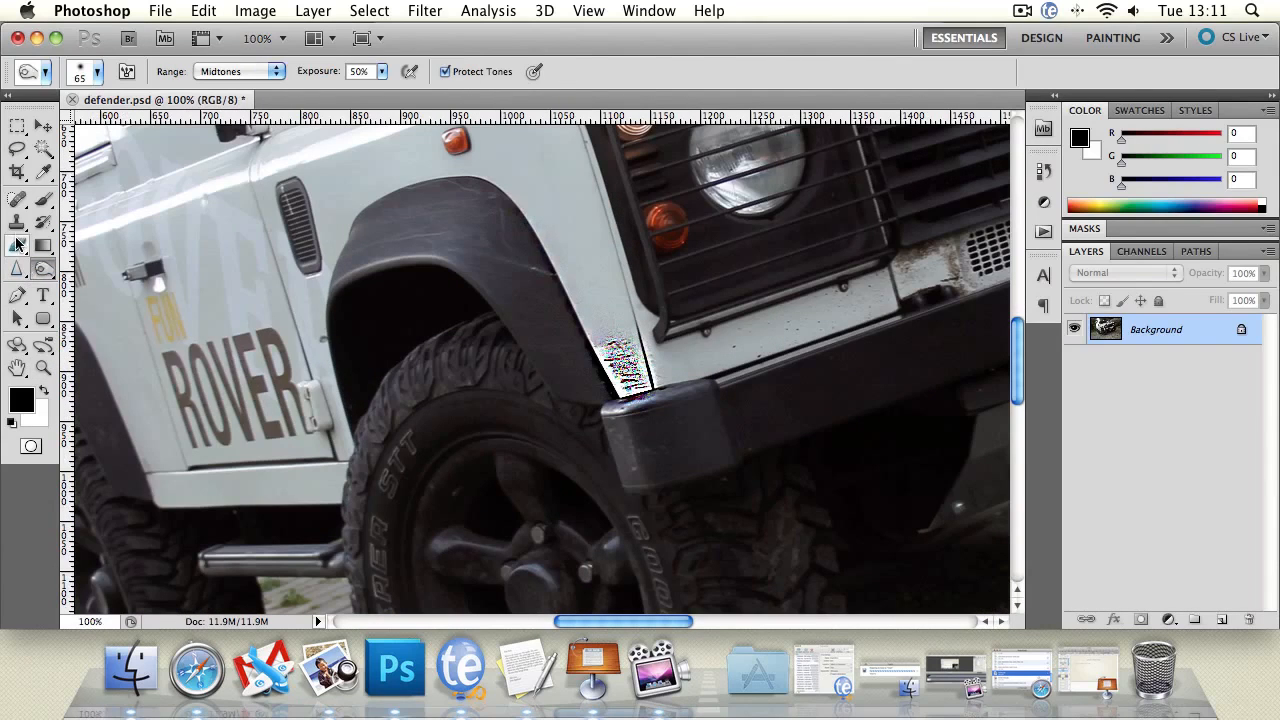
click(18, 246)
click(43, 221)
mouse_move(720, 399)
mouse_down()
mouse_move(649, 406)
mouse_move(600, 362)
mouse_up()
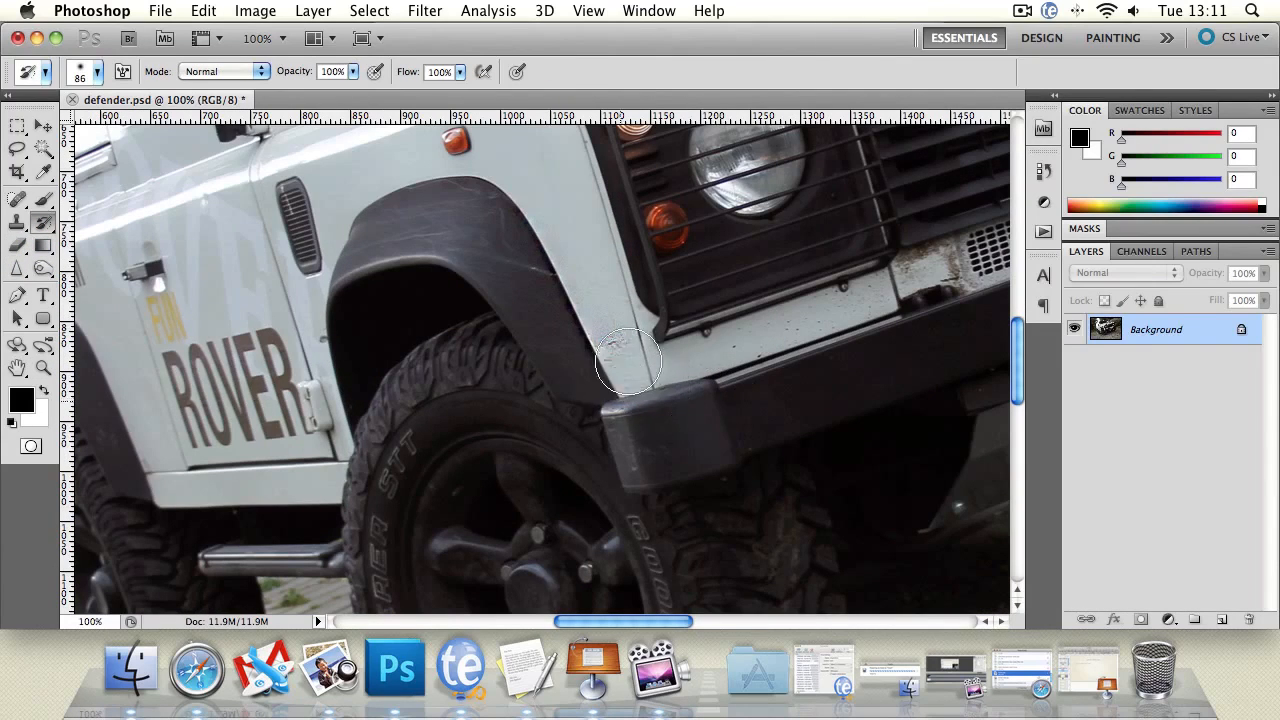
Switch to the Smudge tool and enlarge its brush size.
scroll(583, 333, up, 3)
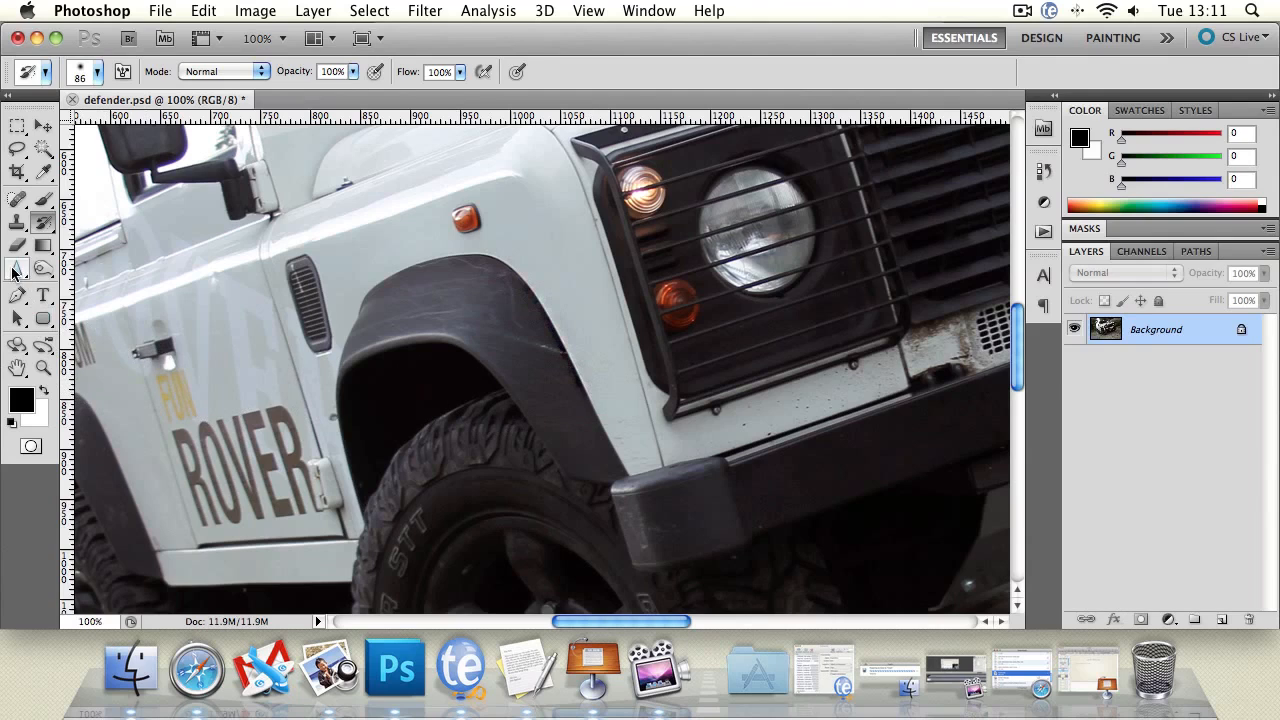
drag(17, 269, 101, 306)
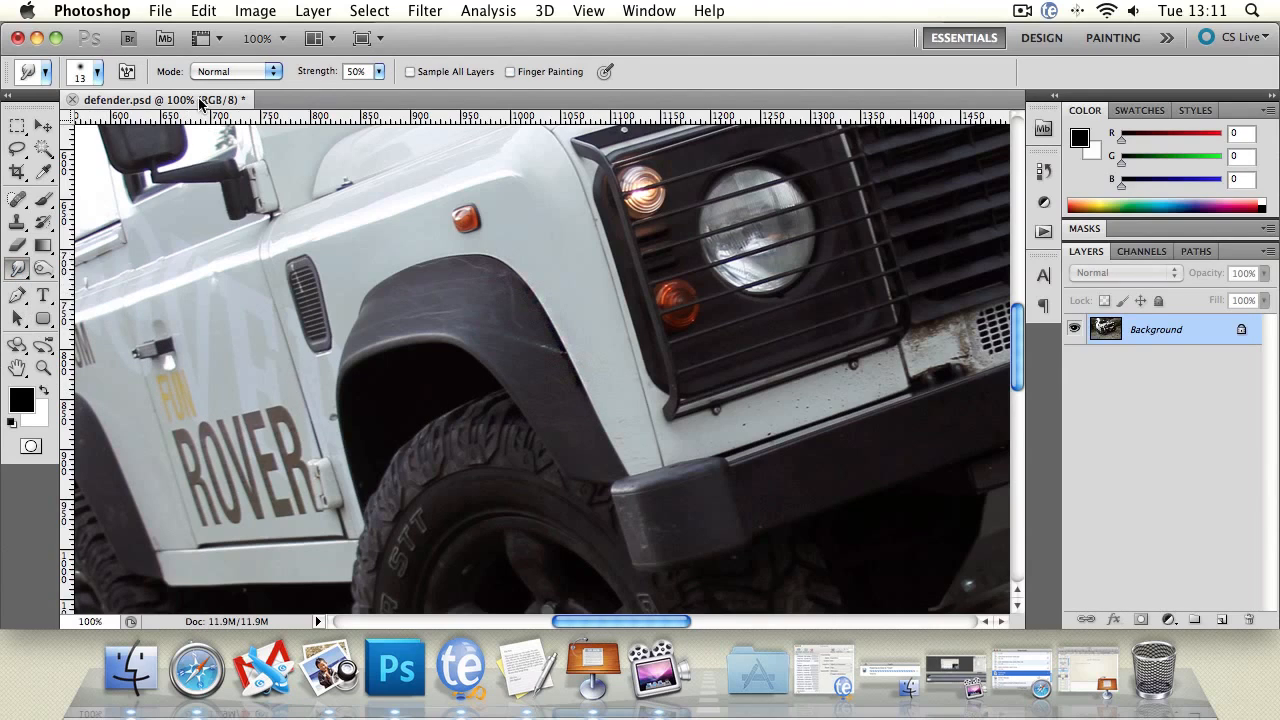
click(92, 77)
drag(42, 124, 70, 126)
click(17, 368)
drag(637, 449, 573, 367)
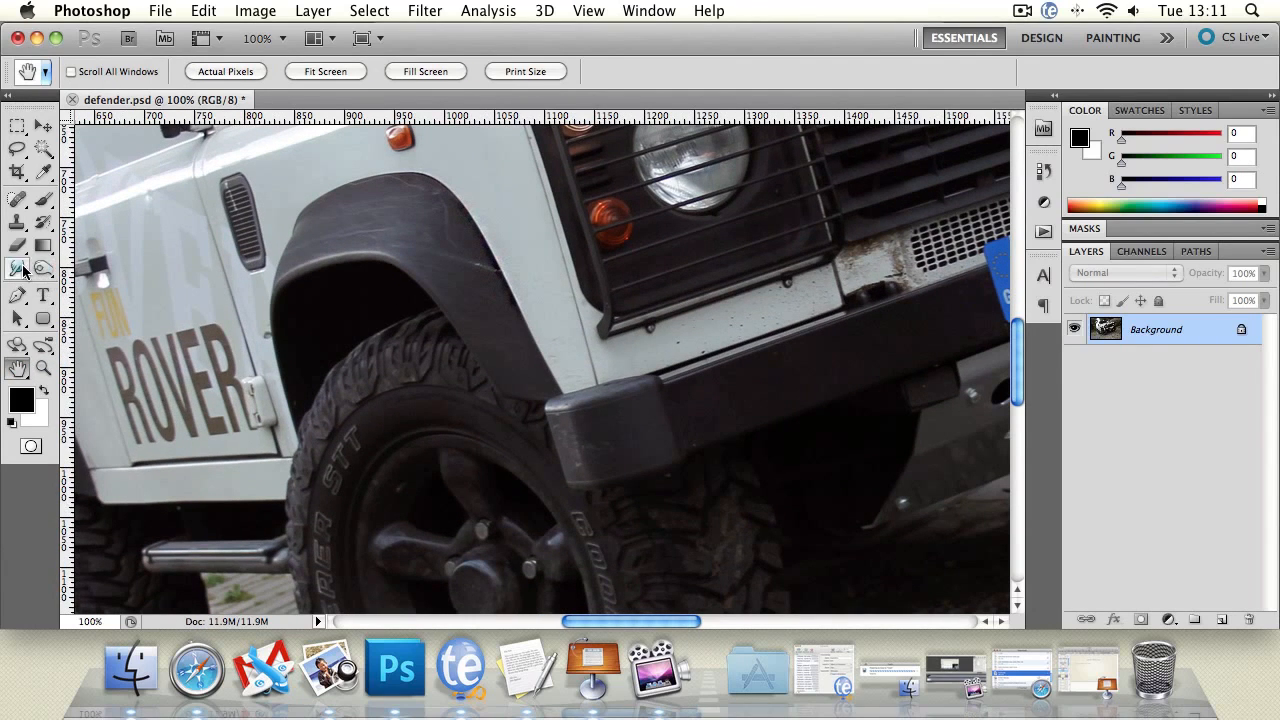
Select the Smudge tool and raise its brush hardness to maximum.
click(20, 269)
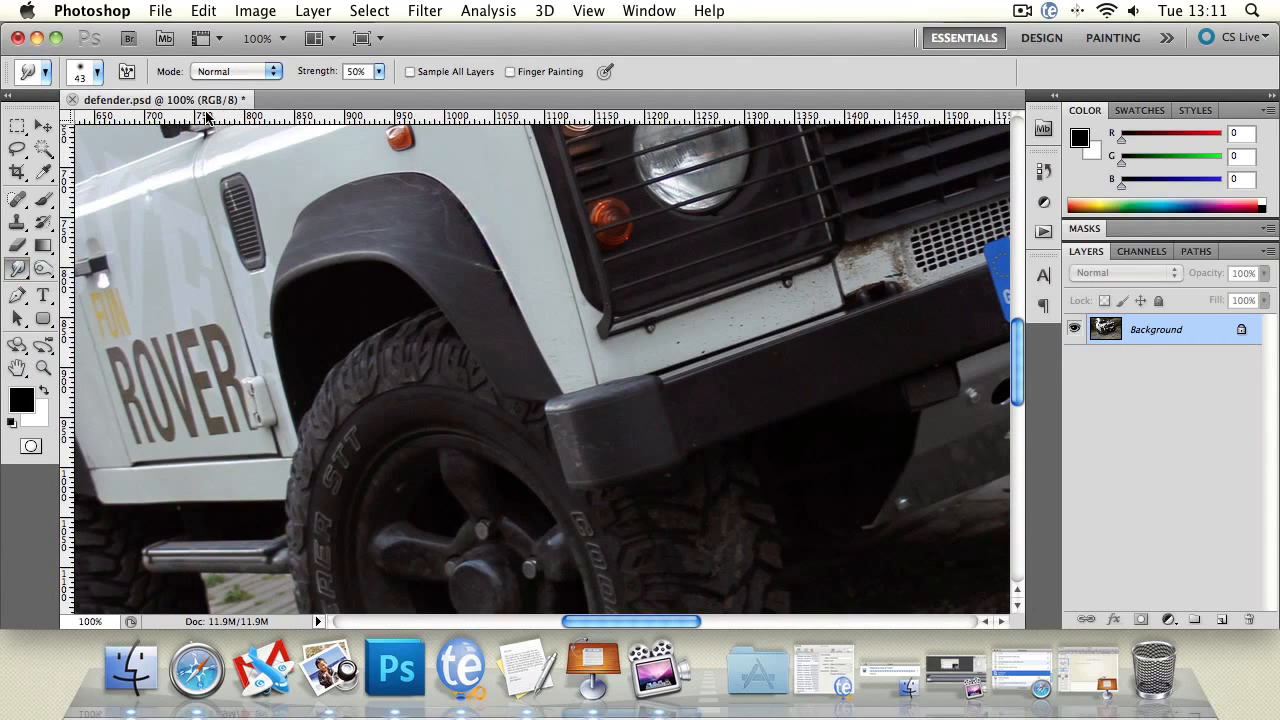
click(97, 72)
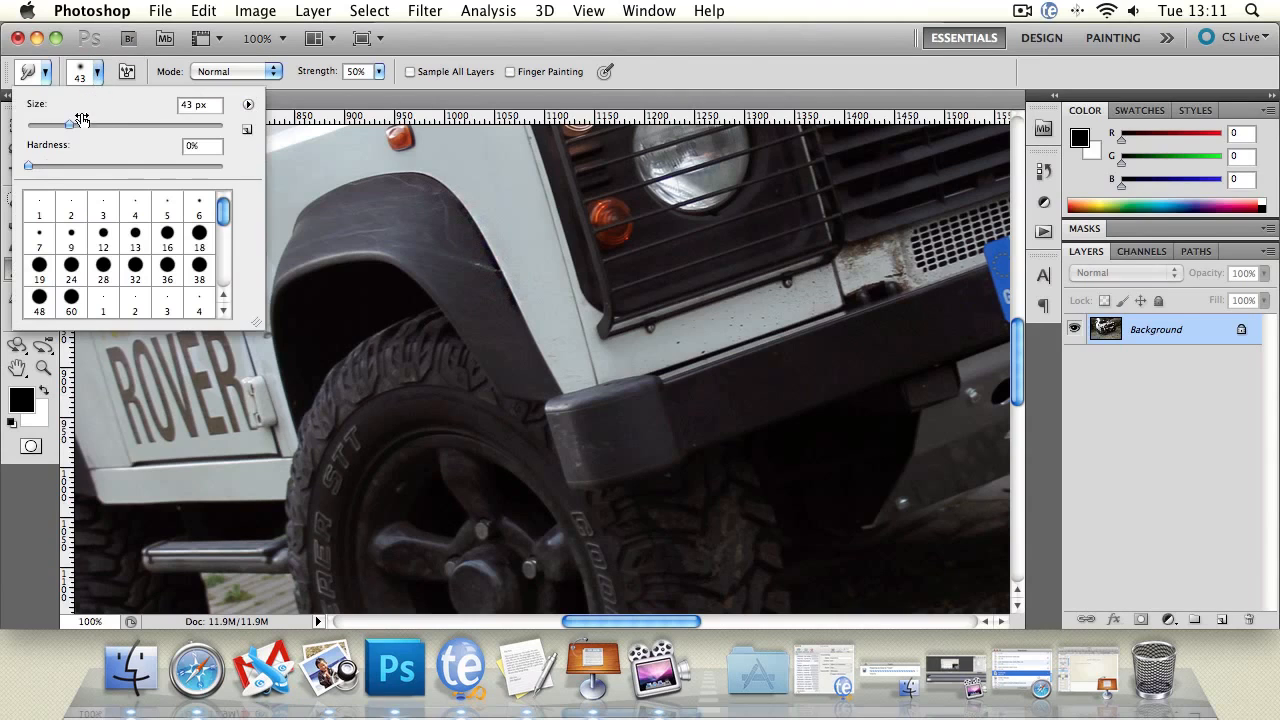
drag(31, 168, 271, 185)
Try smudging the fender arch edge upward with a couple of strokes, undoing each one.
click(272, 72)
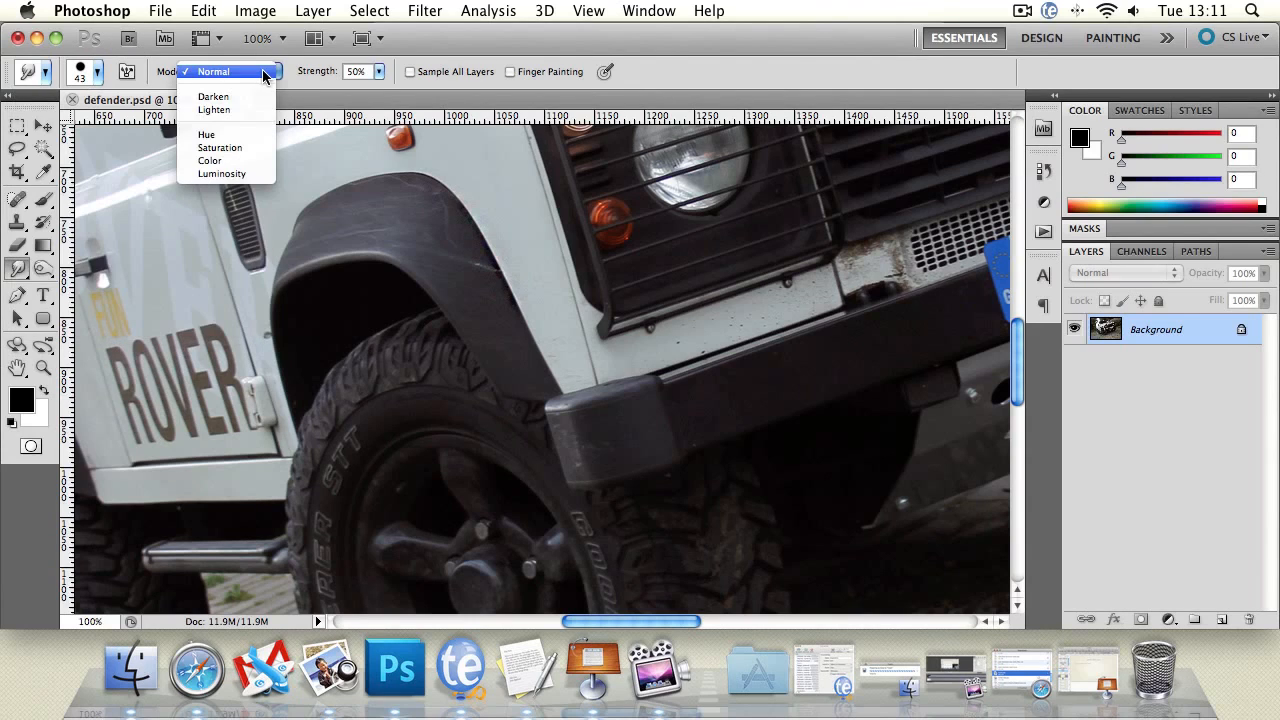
click(518, 325)
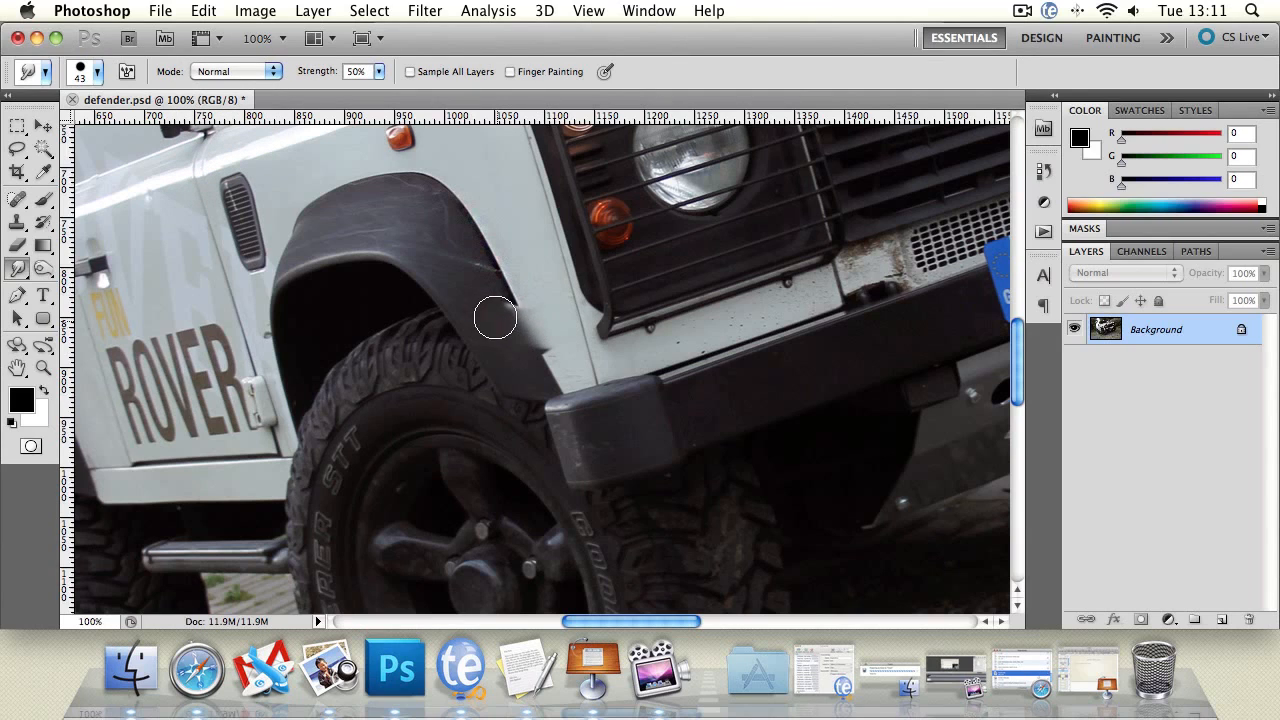
mouse_move(495, 318)
mouse_down()
mouse_move(528, 286)
mouse_move(470, 278)
mouse_move(508, 269)
mouse_move(520, 245)
mouse_move(461, 266)
mouse_move(495, 251)
mouse_move(456, 244)
mouse_move(476, 225)
mouse_move(450, 196)
mouse_up()
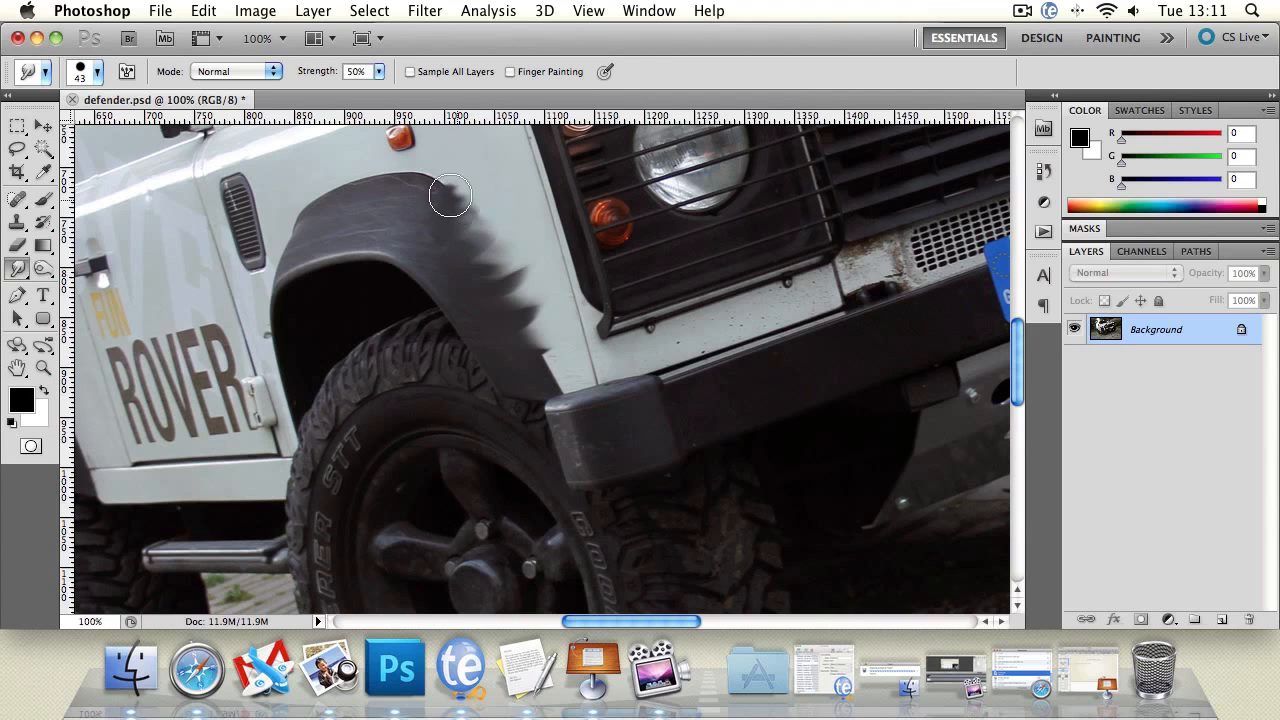
key(super+z)
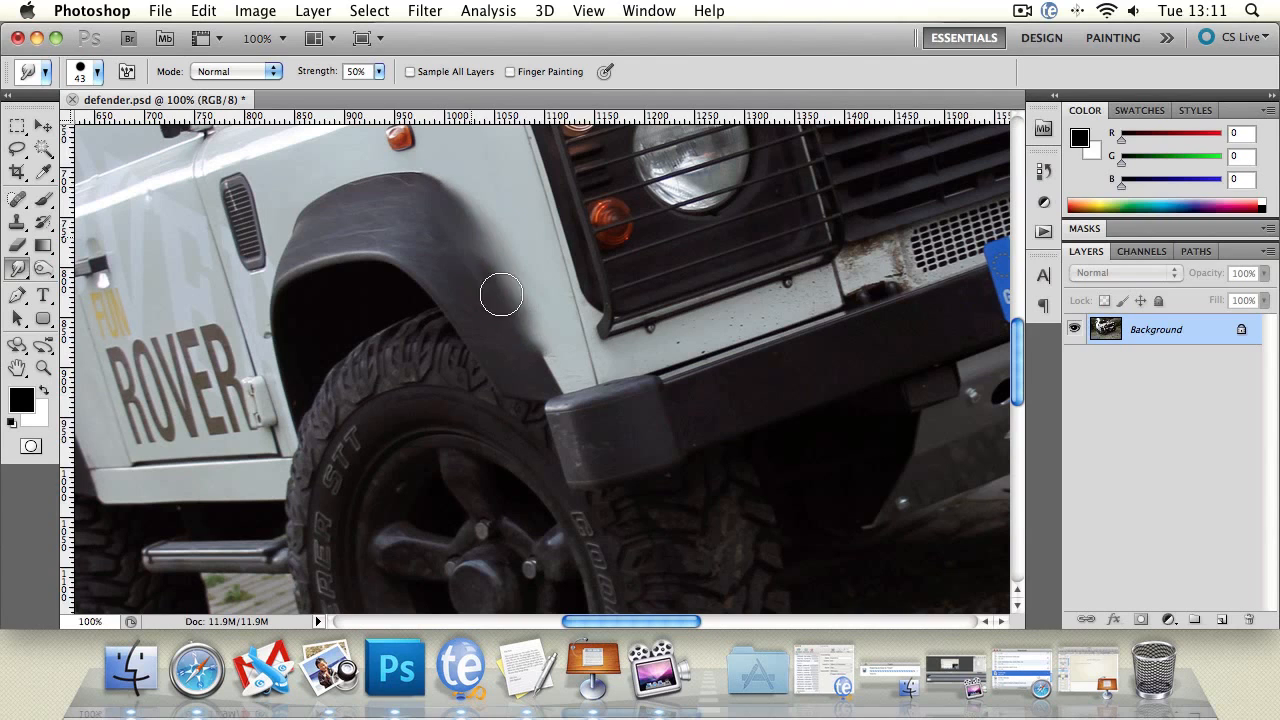
mouse_move(501, 294)
mouse_down()
mouse_move(479, 245)
mouse_move(561, 317)
mouse_move(533, 328)
mouse_move(544, 341)
mouse_move(507, 285)
mouse_move(559, 377)
mouse_move(478, 241)
mouse_move(430, 193)
mouse_move(474, 220)
mouse_move(421, 187)
mouse_move(315, 212)
mouse_move(360, 187)
mouse_move(394, 190)
mouse_move(424, 217)
mouse_move(351, 191)
mouse_move(445, 195)
mouse_move(451, 204)
mouse_move(397, 182)
mouse_move(464, 209)
mouse_move(552, 364)
mouse_move(481, 239)
mouse_move(429, 205)
mouse_move(487, 278)
mouse_move(394, 228)
mouse_move(445, 272)
mouse_move(502, 356)
mouse_move(437, 236)
mouse_move(520, 325)
mouse_move(445, 229)
mouse_move(506, 285)
mouse_move(453, 194)
mouse_move(499, 240)
mouse_move(546, 340)
mouse_move(485, 247)
mouse_move(342, 183)
mouse_move(407, 205)
mouse_move(326, 223)
mouse_move(424, 246)
mouse_move(354, 240)
mouse_move(415, 269)
mouse_move(309, 247)
mouse_move(433, 275)
mouse_move(385, 261)
mouse_move(326, 272)
mouse_move(417, 268)
mouse_move(367, 259)
mouse_move(322, 270)
mouse_move(357, 233)
mouse_move(415, 242)
mouse_move(337, 220)
mouse_move(282, 262)
mouse_move(297, 250)
mouse_move(312, 266)
mouse_move(290, 266)
mouse_move(314, 277)
mouse_move(406, 271)
mouse_move(345, 265)
mouse_move(434, 214)
mouse_move(331, 206)
mouse_move(404, 182)
mouse_move(443, 194)
mouse_move(411, 217)
mouse_move(521, 246)
mouse_up()
key(super+alt+z)
key(super+alt+z)
With Finger Painting on, dab black spots around the fender arch and smear them with smudge strokes.
click(451, 262)
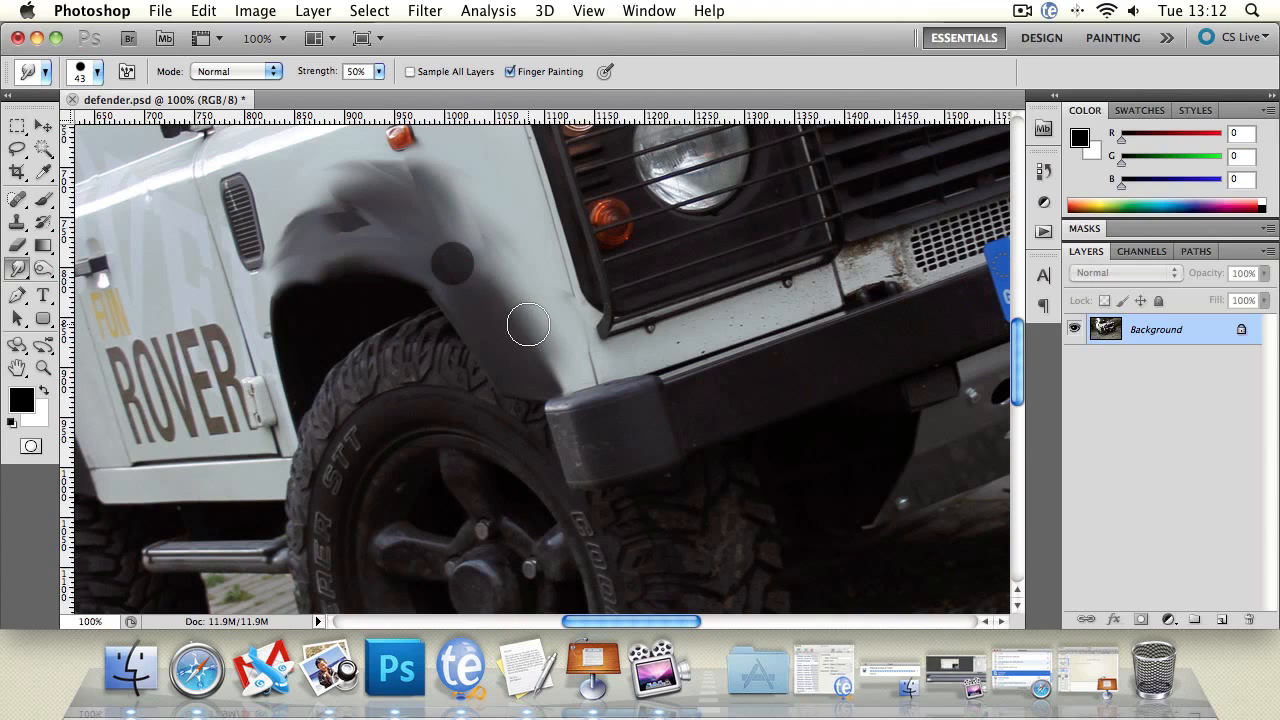
click(372, 248)
click(287, 253)
click(398, 213)
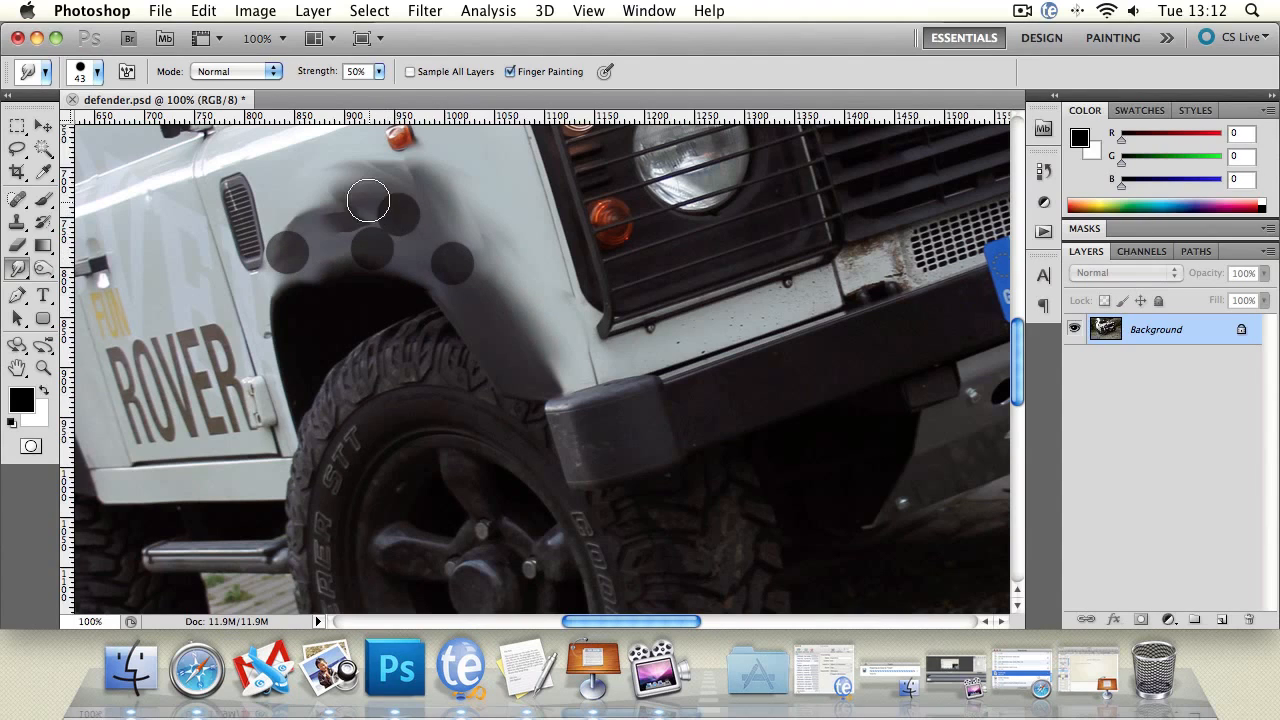
click(362, 192)
click(470, 302)
click(496, 366)
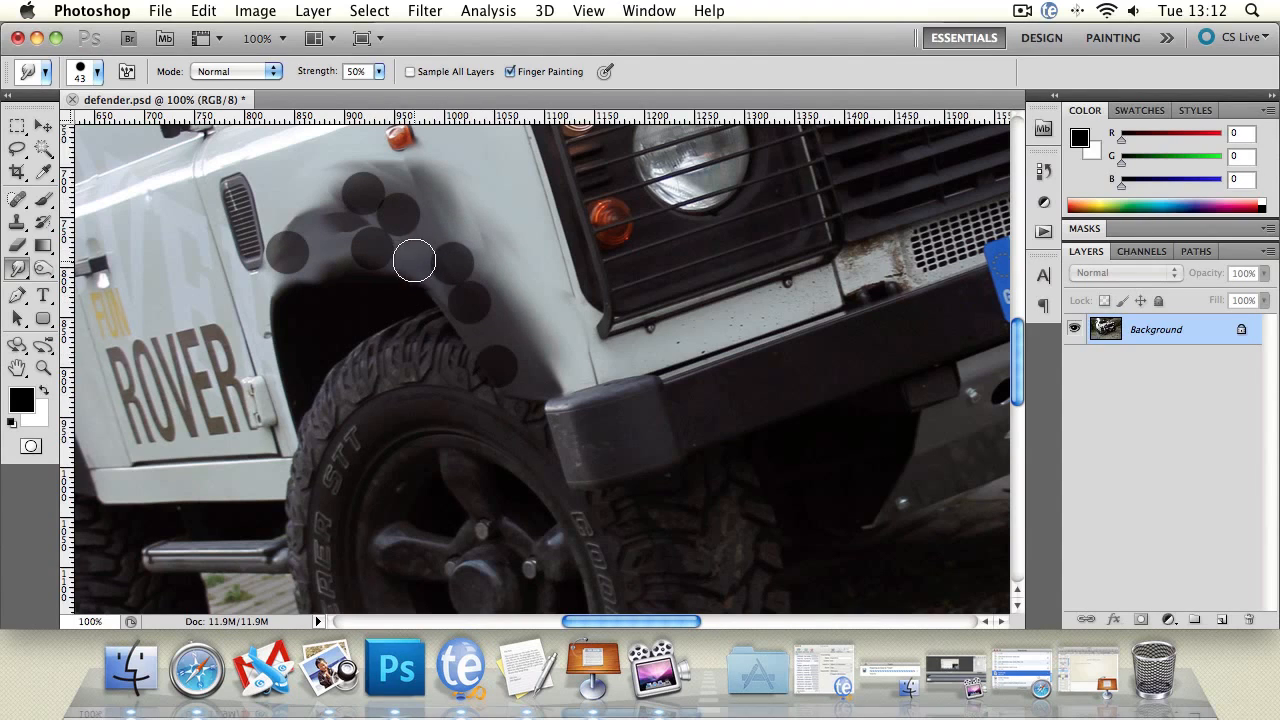
click(414, 246)
click(500, 164)
drag(371, 198, 494, 289)
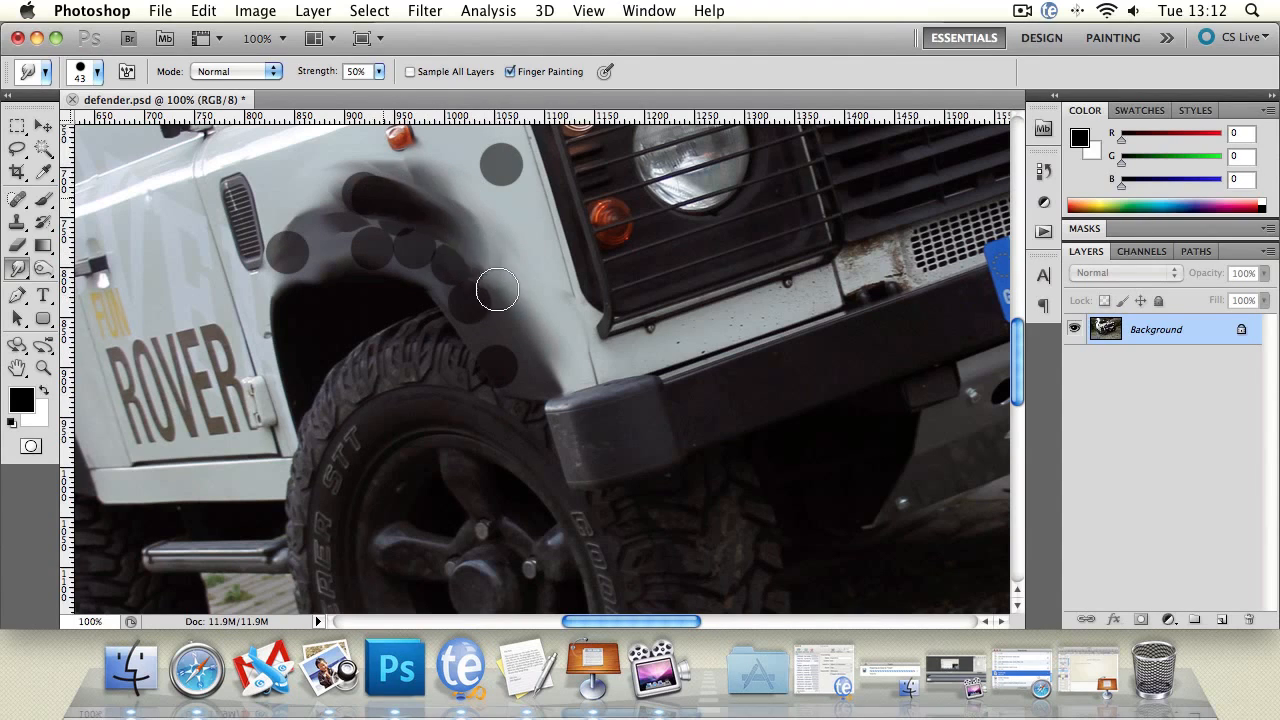
mouse_move(384, 240)
mouse_down()
mouse_move(453, 272)
mouse_move(507, 344)
mouse_move(409, 253)
mouse_move(497, 375)
mouse_move(361, 256)
mouse_move(304, 275)
mouse_move(392, 253)
mouse_move(328, 250)
mouse_move(308, 232)
mouse_move(395, 217)
mouse_move(271, 239)
mouse_move(404, 221)
mouse_move(300, 249)
mouse_move(399, 223)
mouse_move(285, 277)
mouse_move(379, 199)
mouse_move(266, 240)
mouse_move(372, 204)
mouse_move(321, 226)
mouse_move(464, 266)
mouse_move(439, 270)
mouse_move(522, 345)
mouse_move(469, 260)
mouse_move(509, 316)
mouse_up()
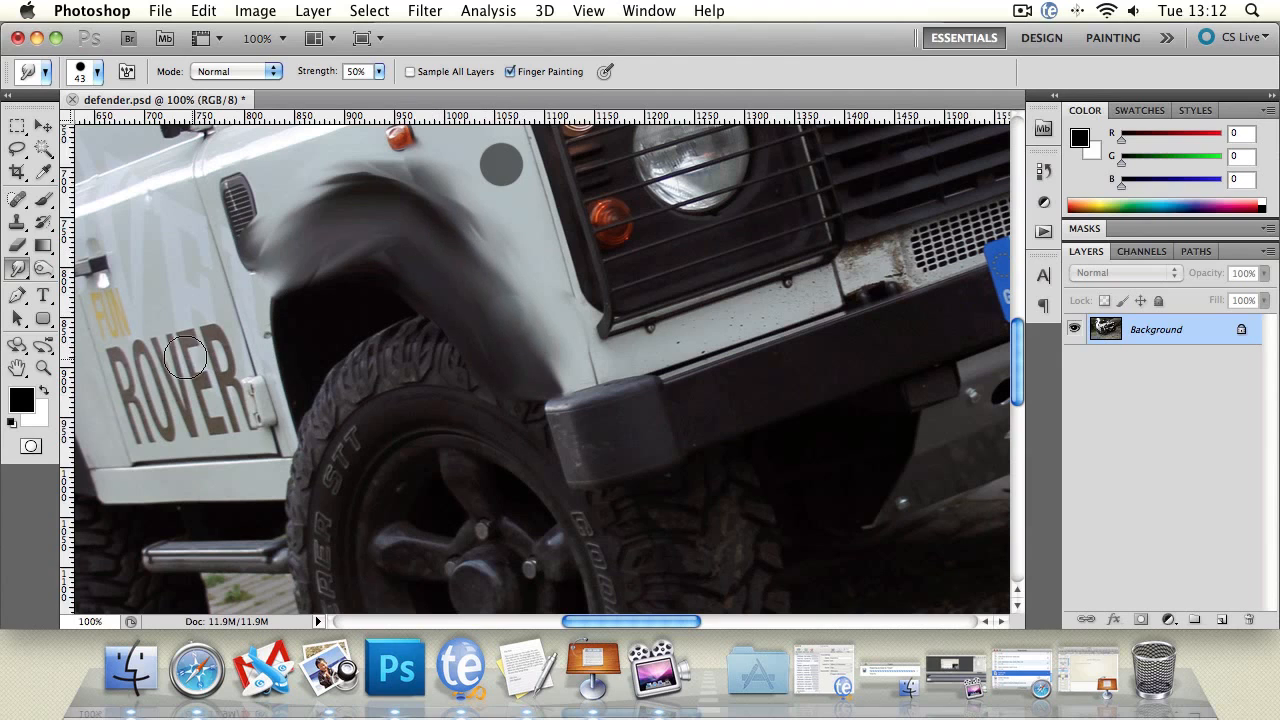
Paint over the smudged fender arch with the History Brush to restore it.
click(43, 368)
alt+click(430, 361)
alt+click(430, 361)
alt+click(430, 361)
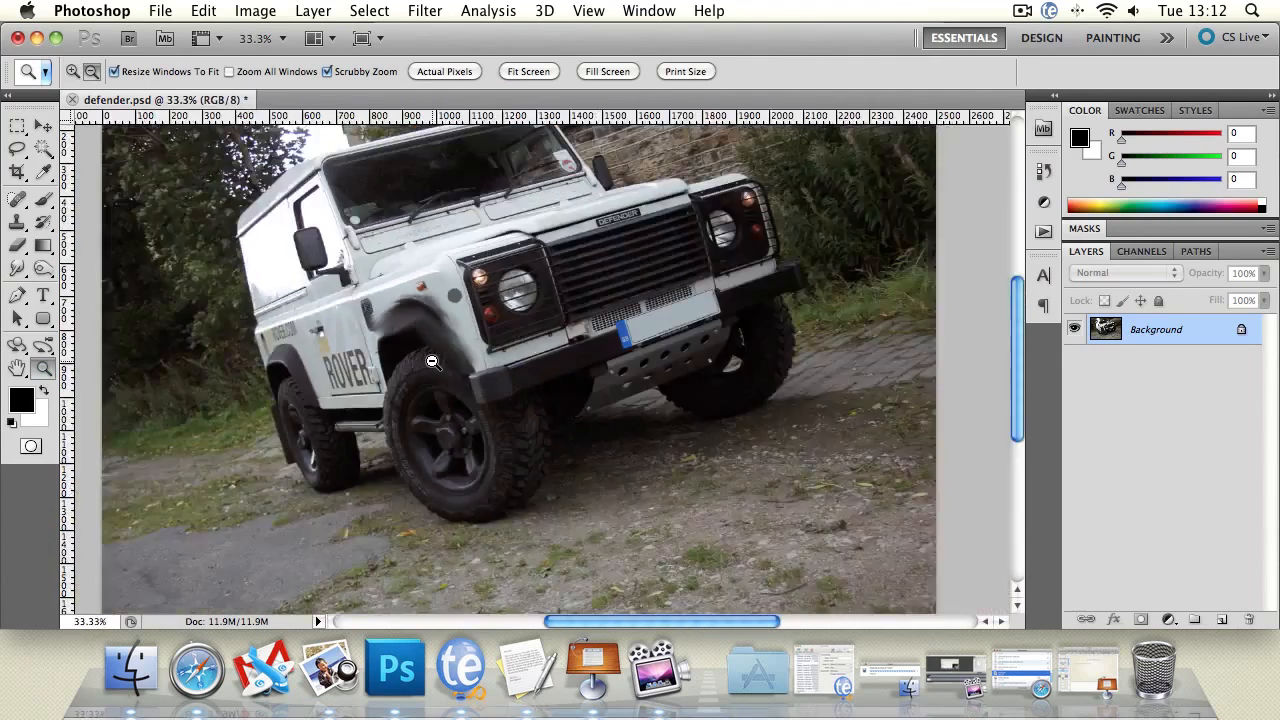
alt+click(430, 361)
alt+click(430, 361)
click(495, 370)
click(490, 368)
click(490, 368)
key(super+space)
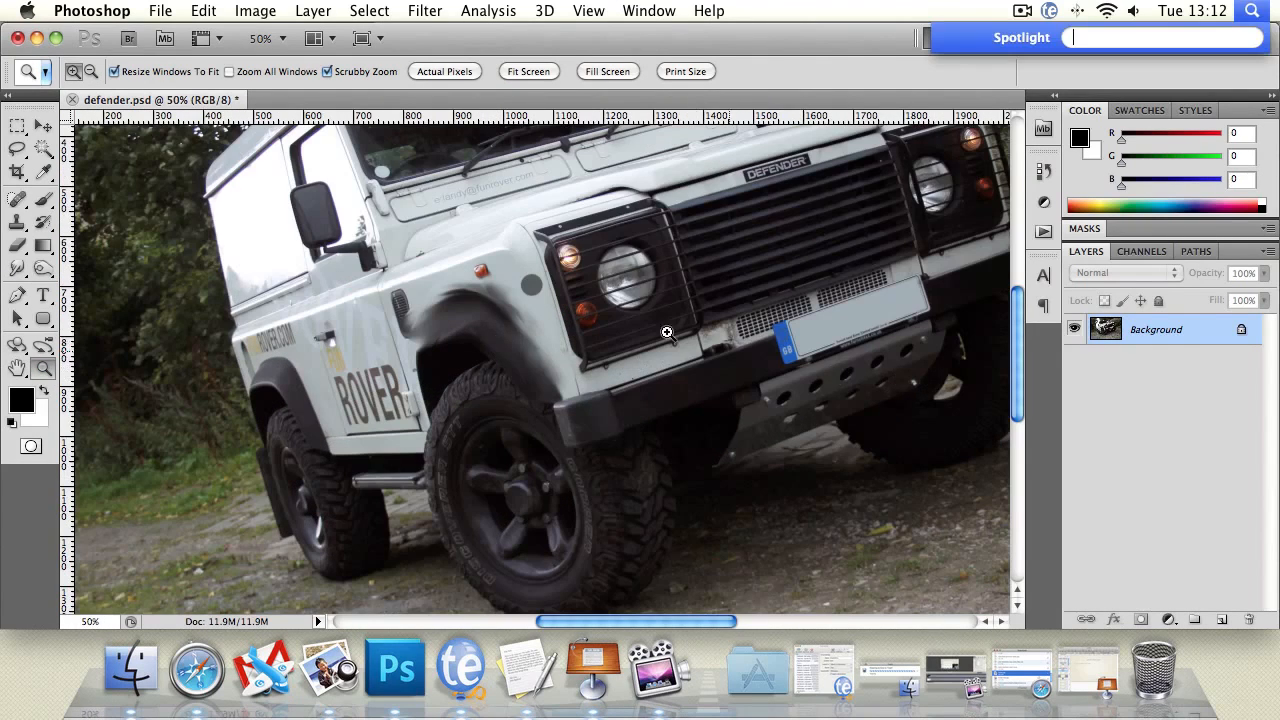
click(28, 224)
mouse_move(434, 291)
mouse_down()
mouse_move(399, 350)
mouse_move(588, 297)
mouse_move(503, 307)
mouse_move(543, 433)
mouse_up()
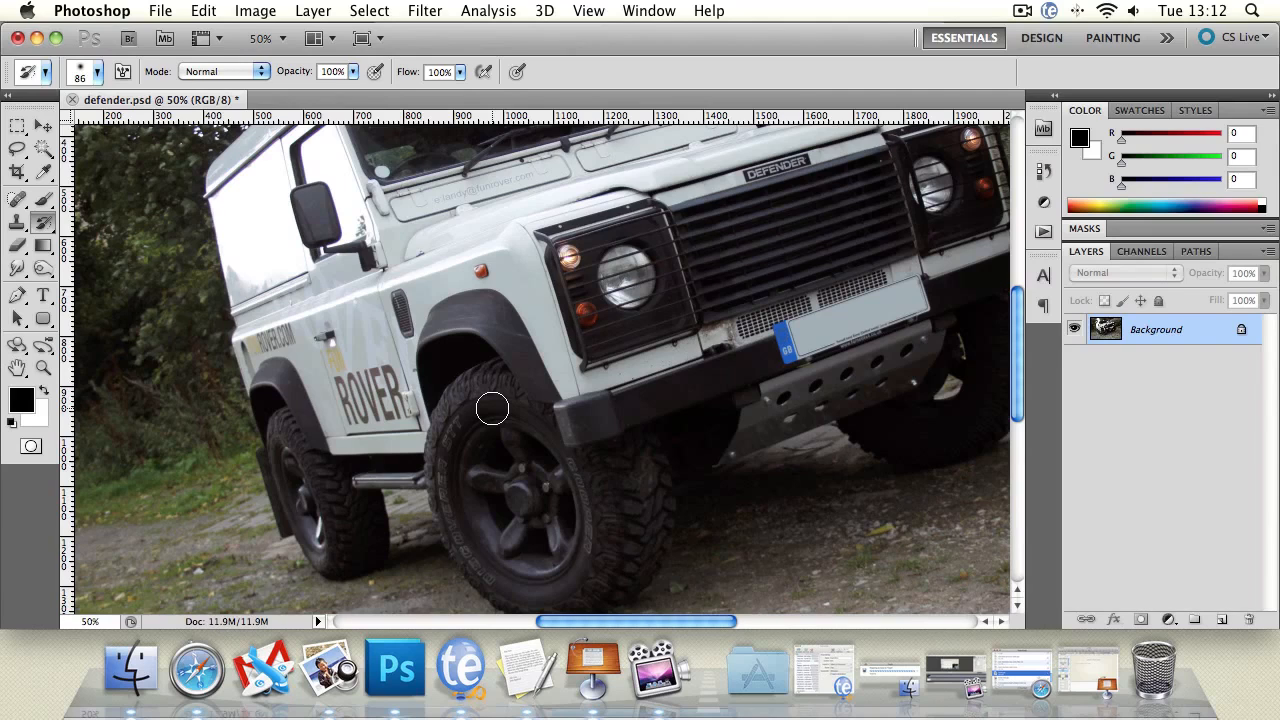
Select the Dodge tool and set its brush size to 65 px.
click(17, 368)
scroll(437, 417, up, 3)
scroll(437, 417, down, 2)
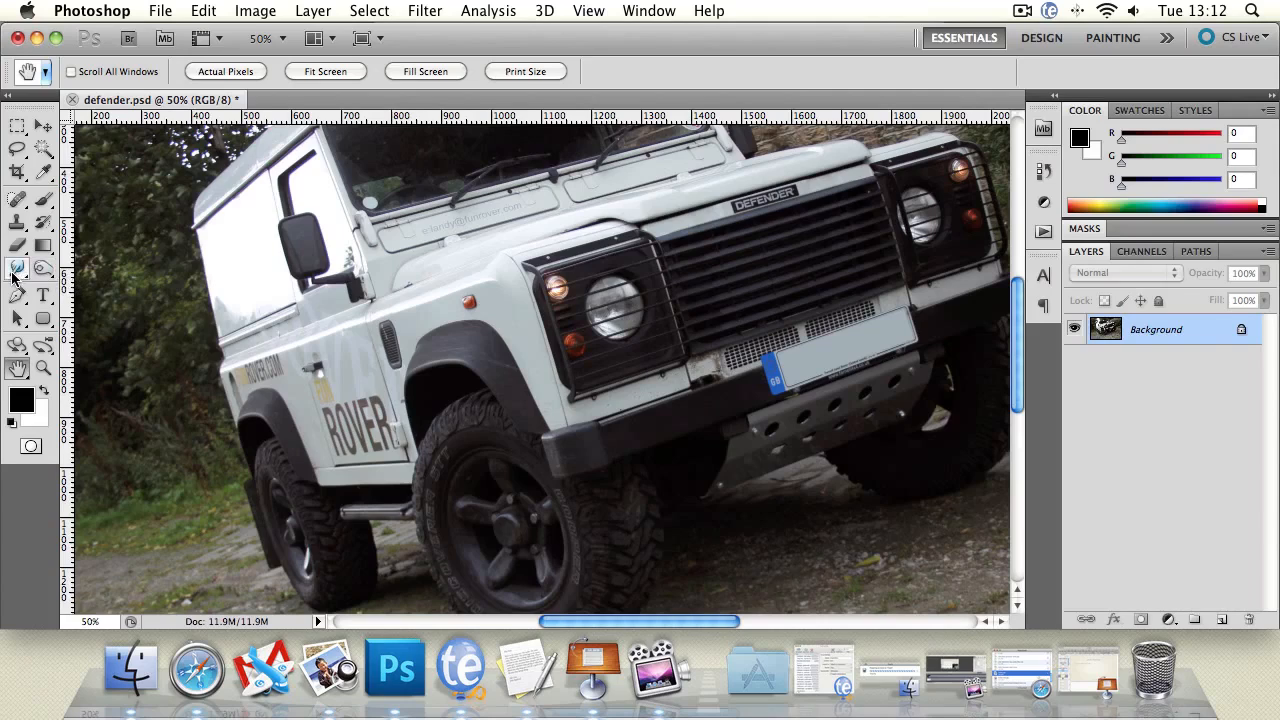
click(43, 269)
click(46, 271)
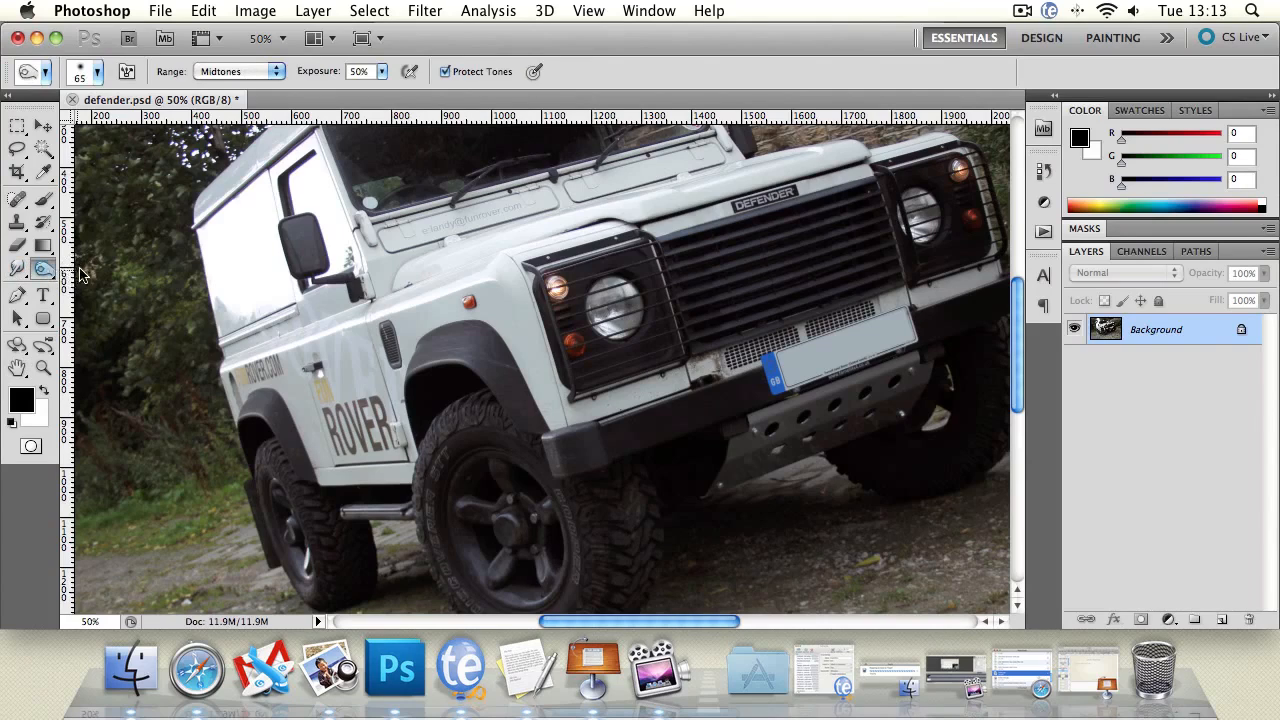
click(110, 265)
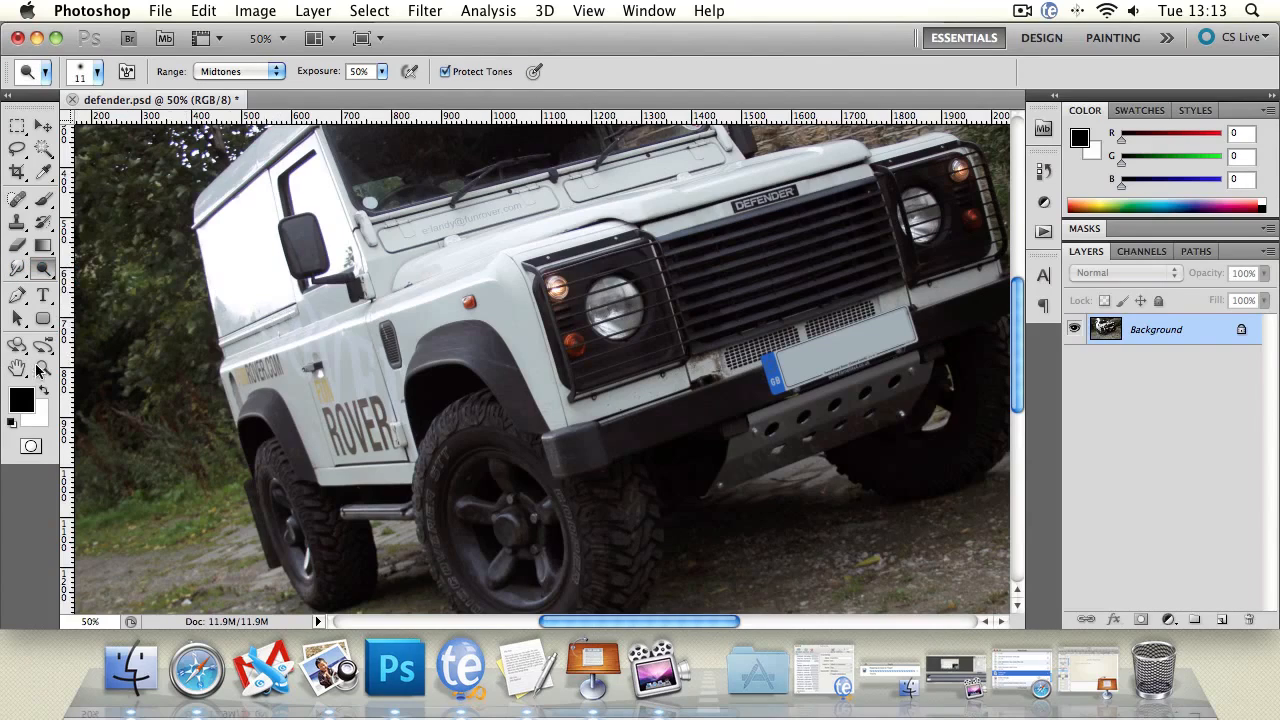
click(17, 369)
mouse_move(133, 237)
mouse_down()
mouse_move(288, 325)
mouse_move(241, 320)
mouse_up()
click(45, 268)
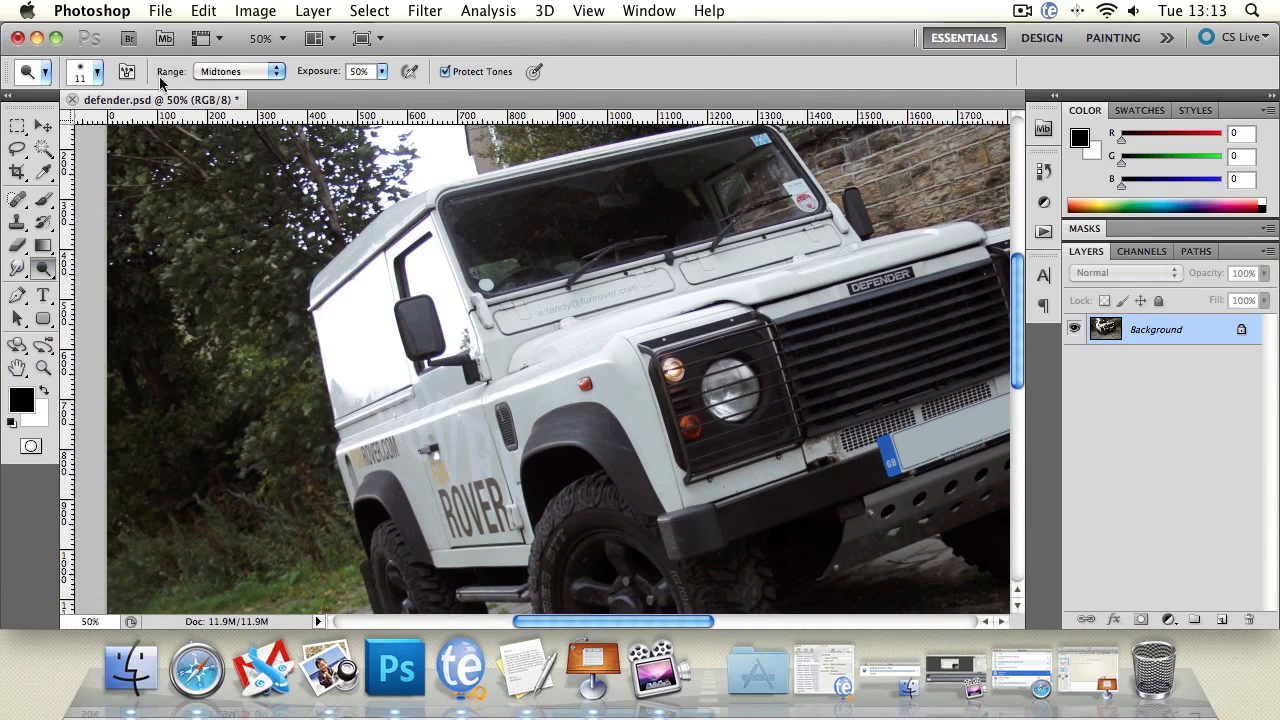
click(97, 71)
drag(47, 127, 92, 127)
click(856, 137)
Add a new layer and paint a white stroke across the trees with the Brush at 25% opacity.
key(super+shift+n)
key(Return)
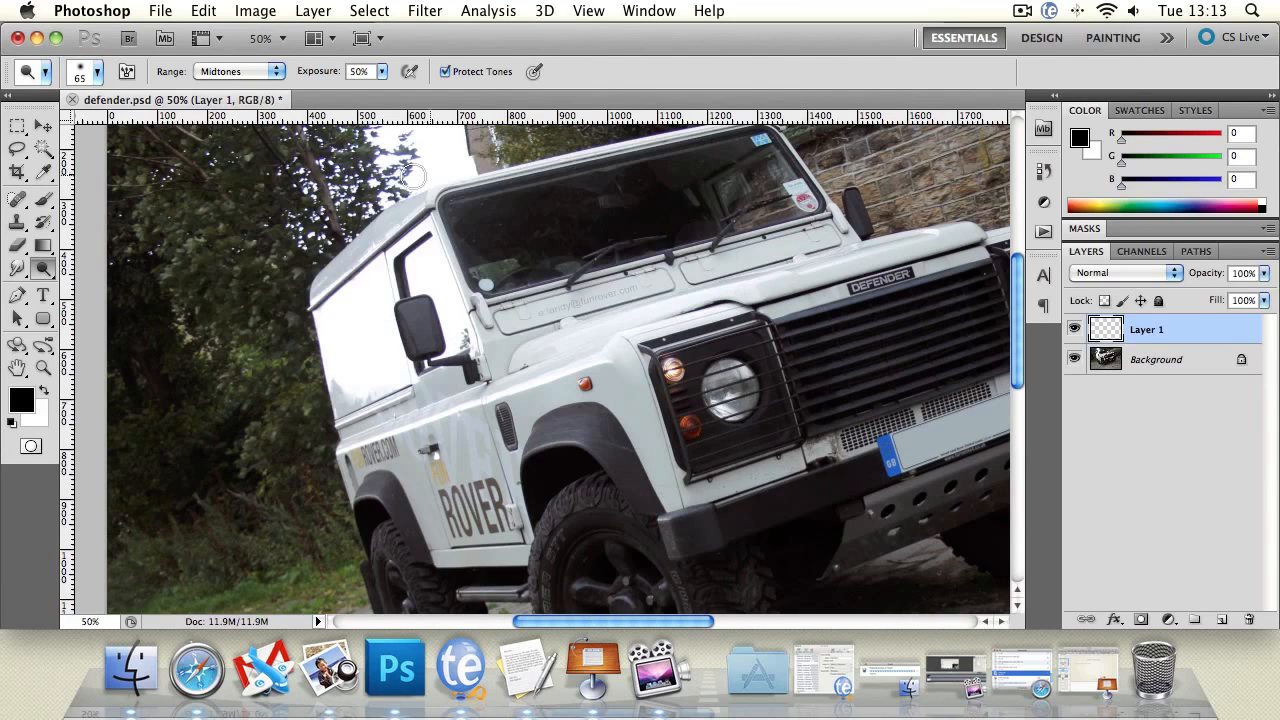
click(45, 199)
click(43, 390)
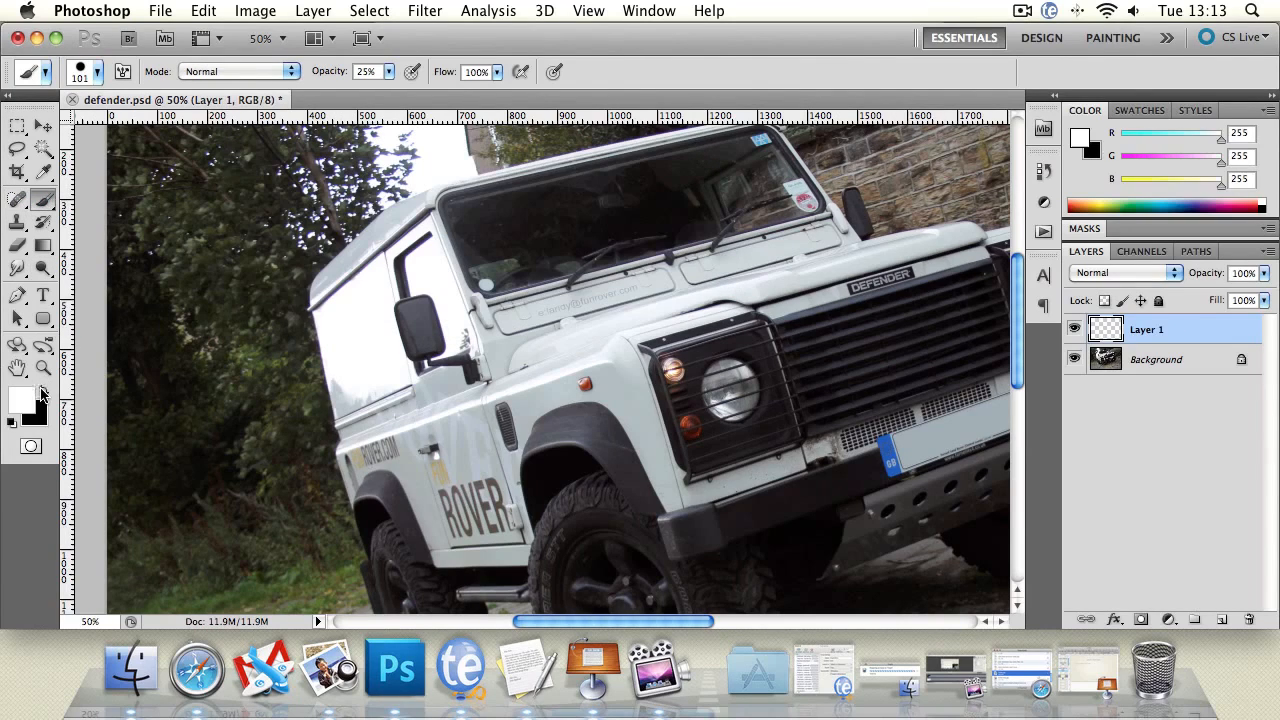
click(175, 179)
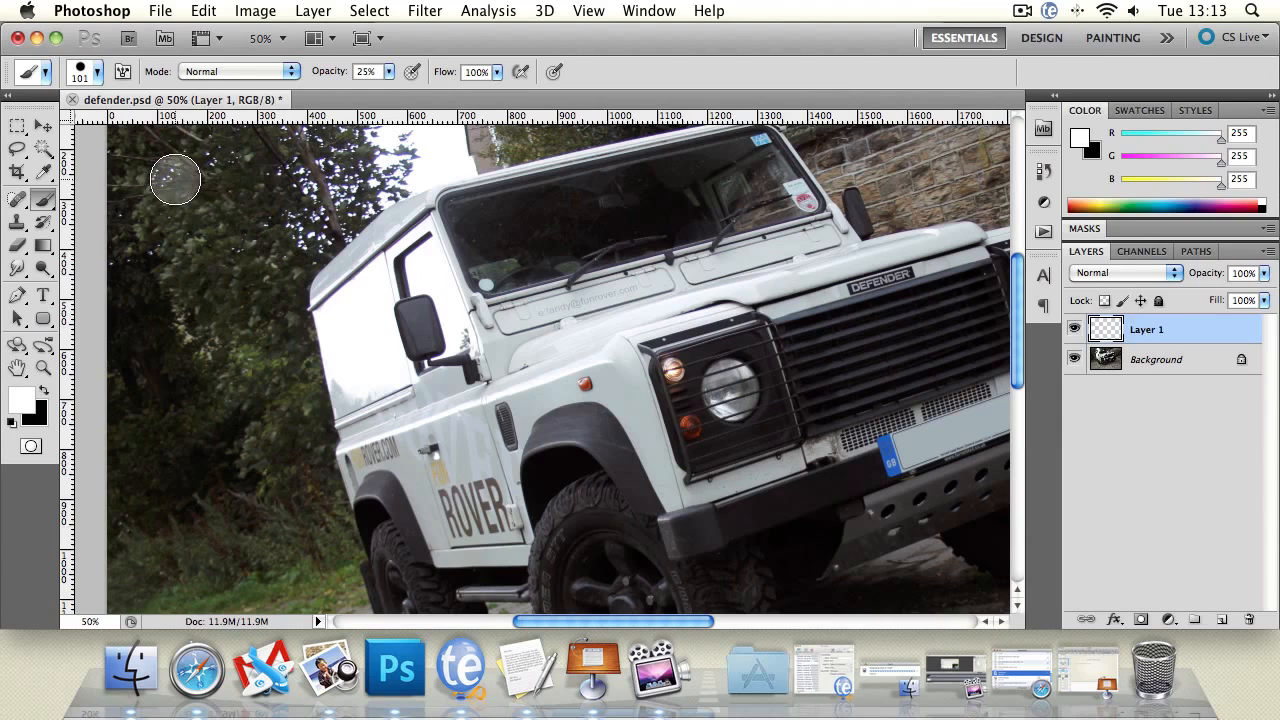
shift+click(327, 179)
Raise the brush opacity to 100% and repaint the white stroke over the trees.
click(388, 71)
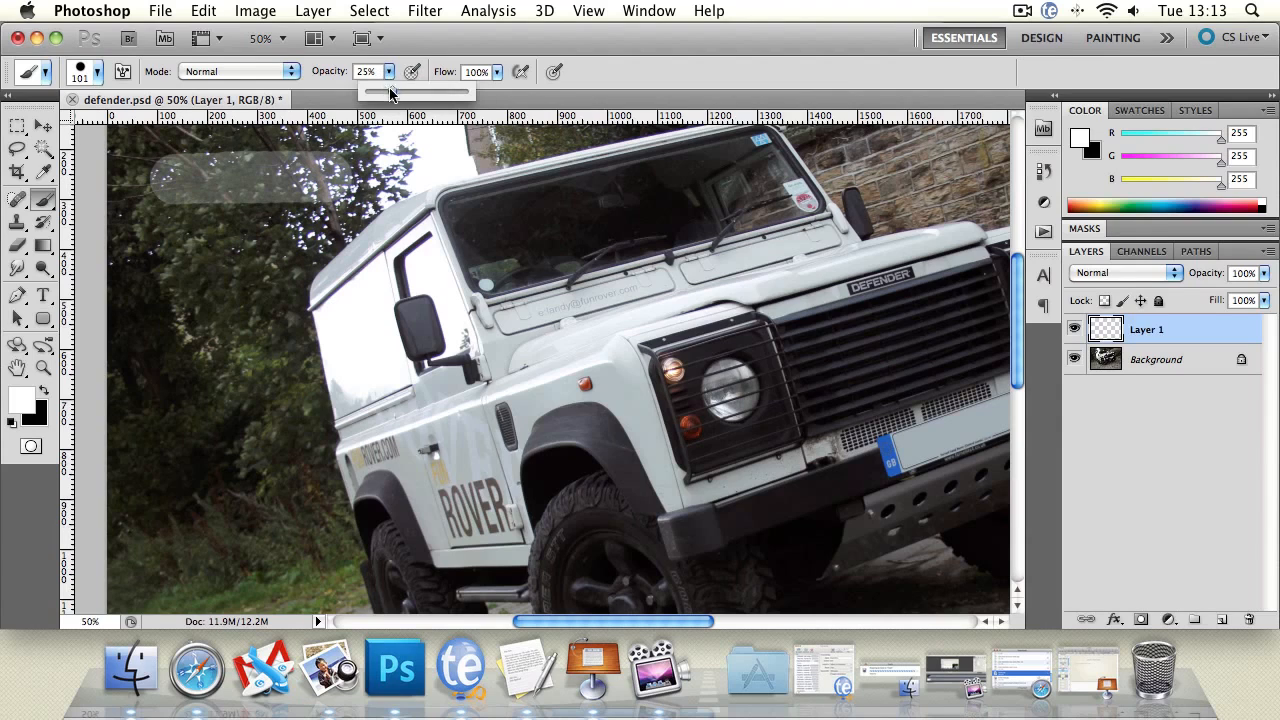
drag(391, 91, 510, 100)
click(333, 172)
shift+click(170, 184)
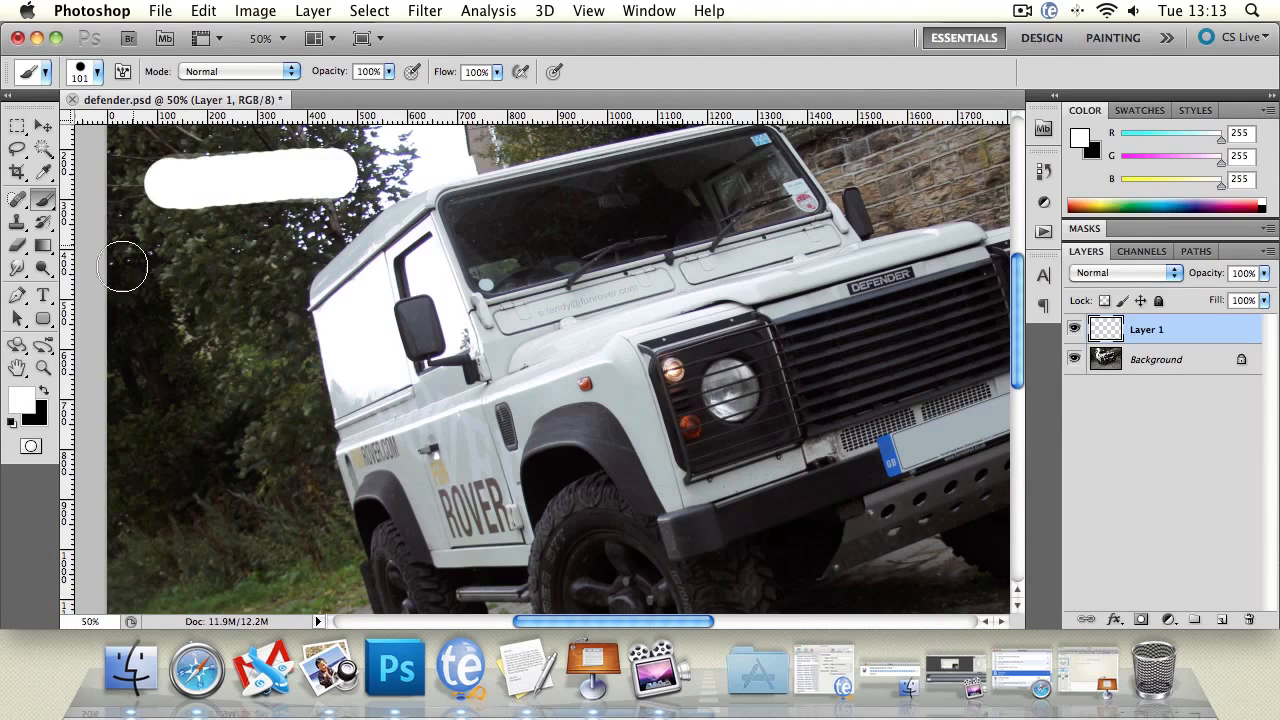
Pick a mid-grey foreground colour and paint a grey stroke below the white one.
click(22, 405)
click(694, 484)
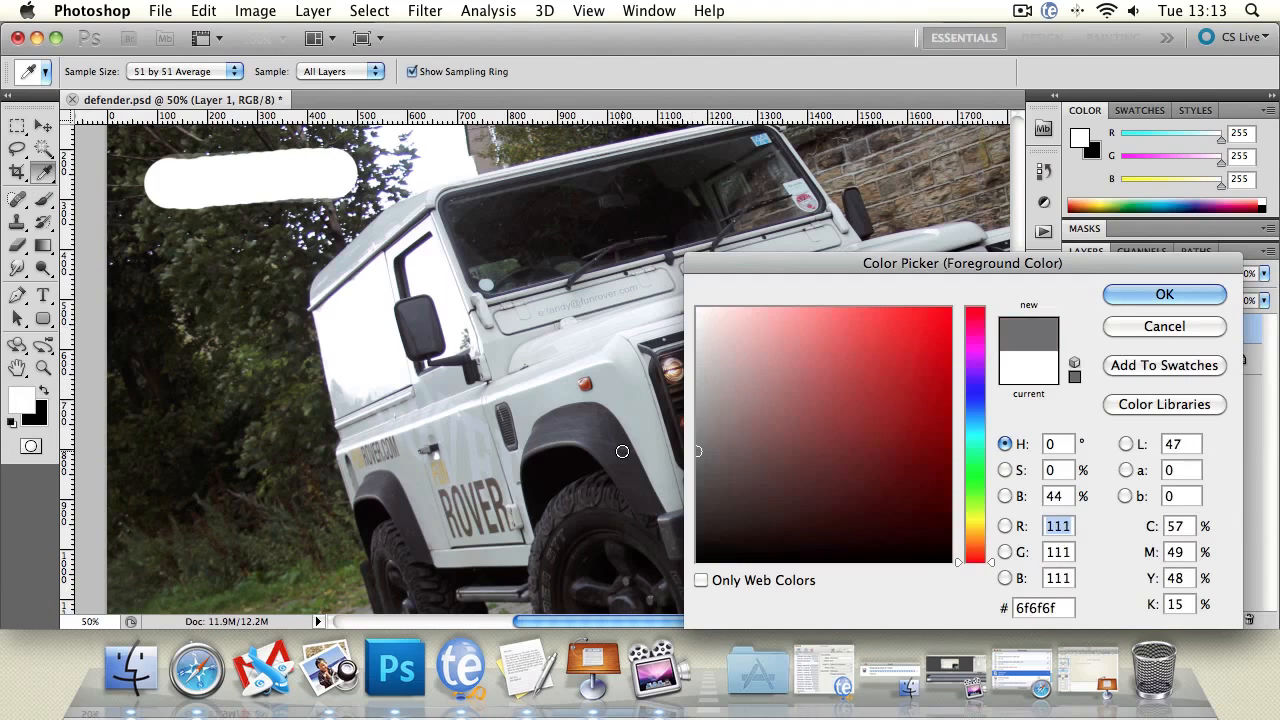
click(694, 488)
click(1206, 294)
click(166, 228)
shift+click(350, 230)
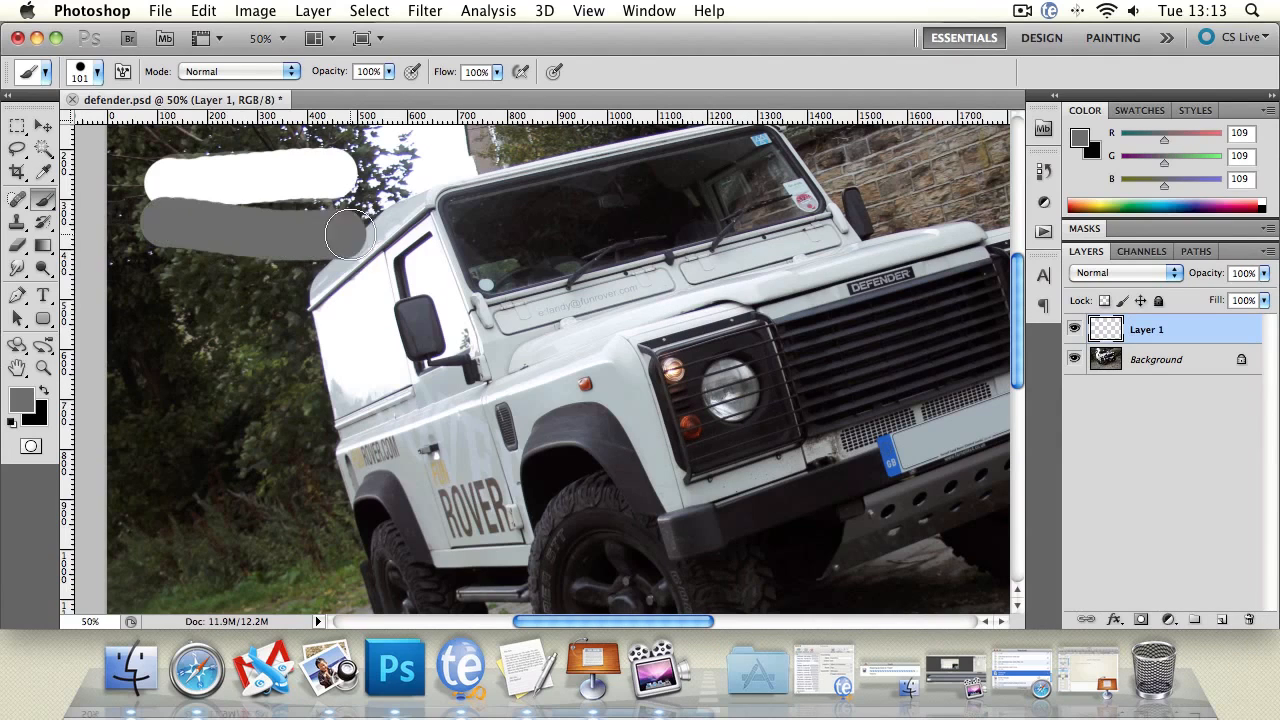
Paint a black stroke beneath the grey one, then delete the test layer.
click(42, 390)
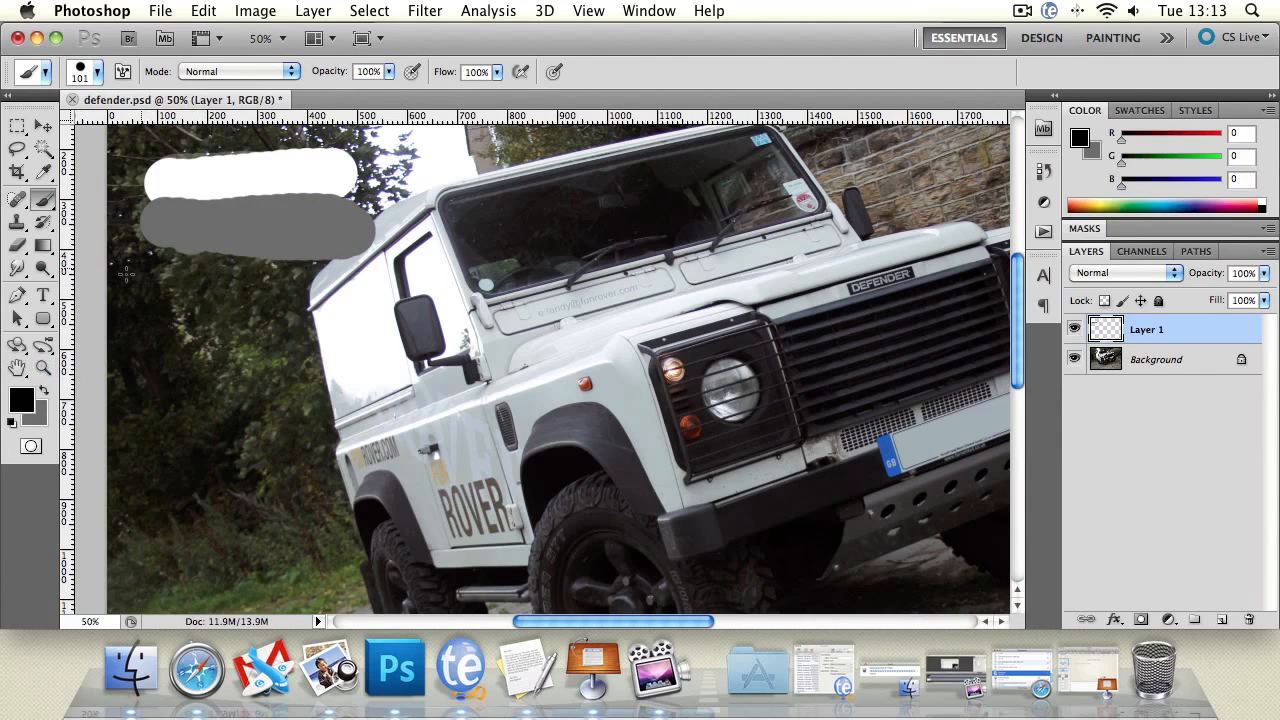
mouse_move(160, 270)
mouse_down()
mouse_move(337, 272)
mouse_move(169, 270)
mouse_up()
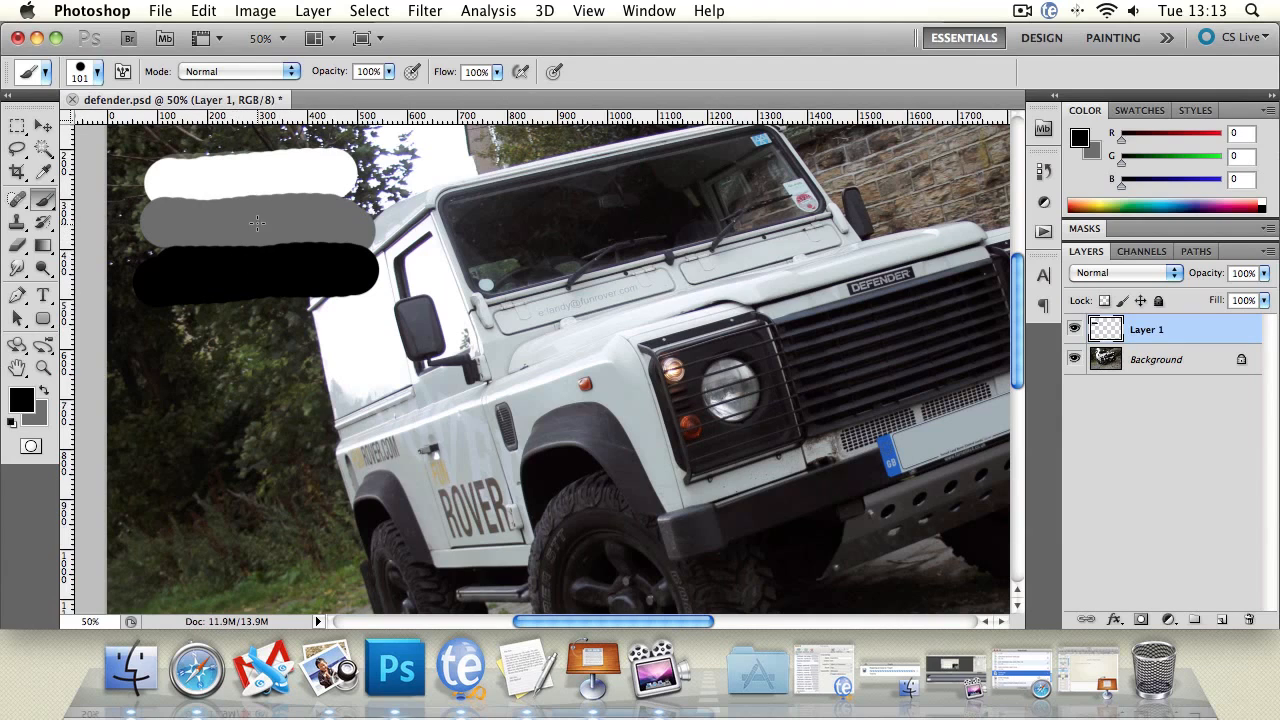
click(55, 129)
key(Delete)
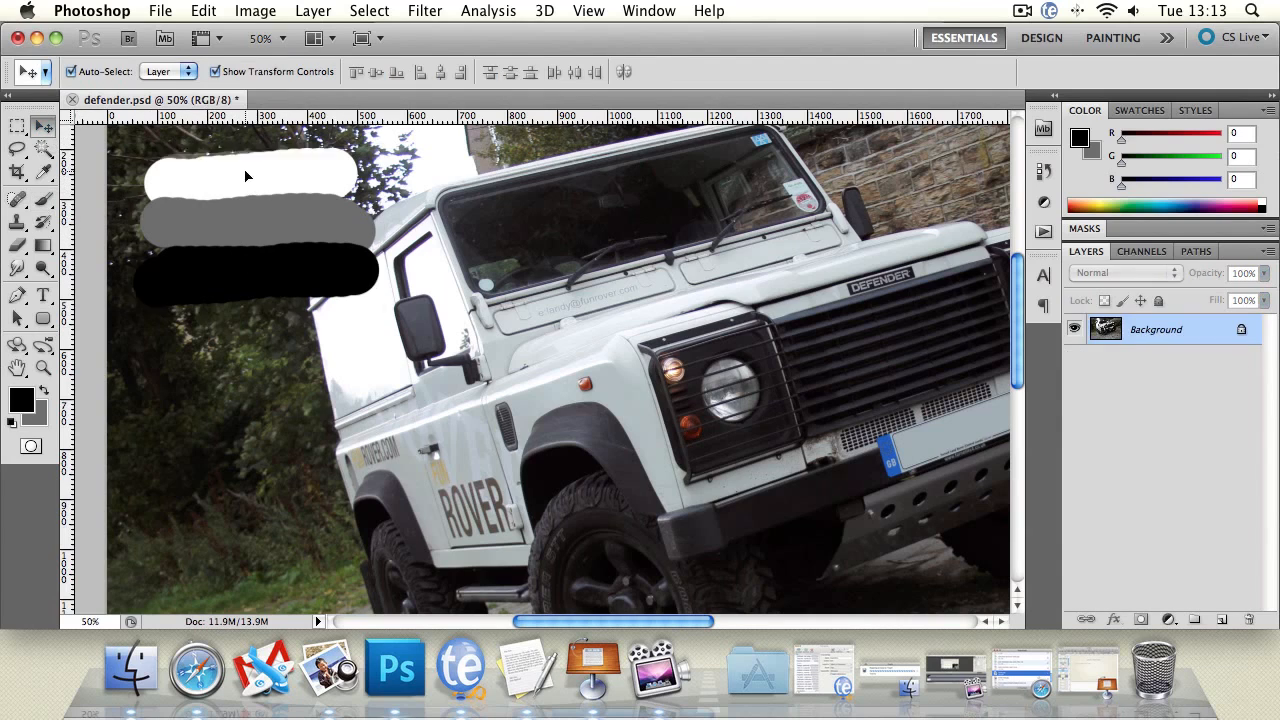
Switch back to the Dodge tool and set its range to Shadows.
click(43, 268)
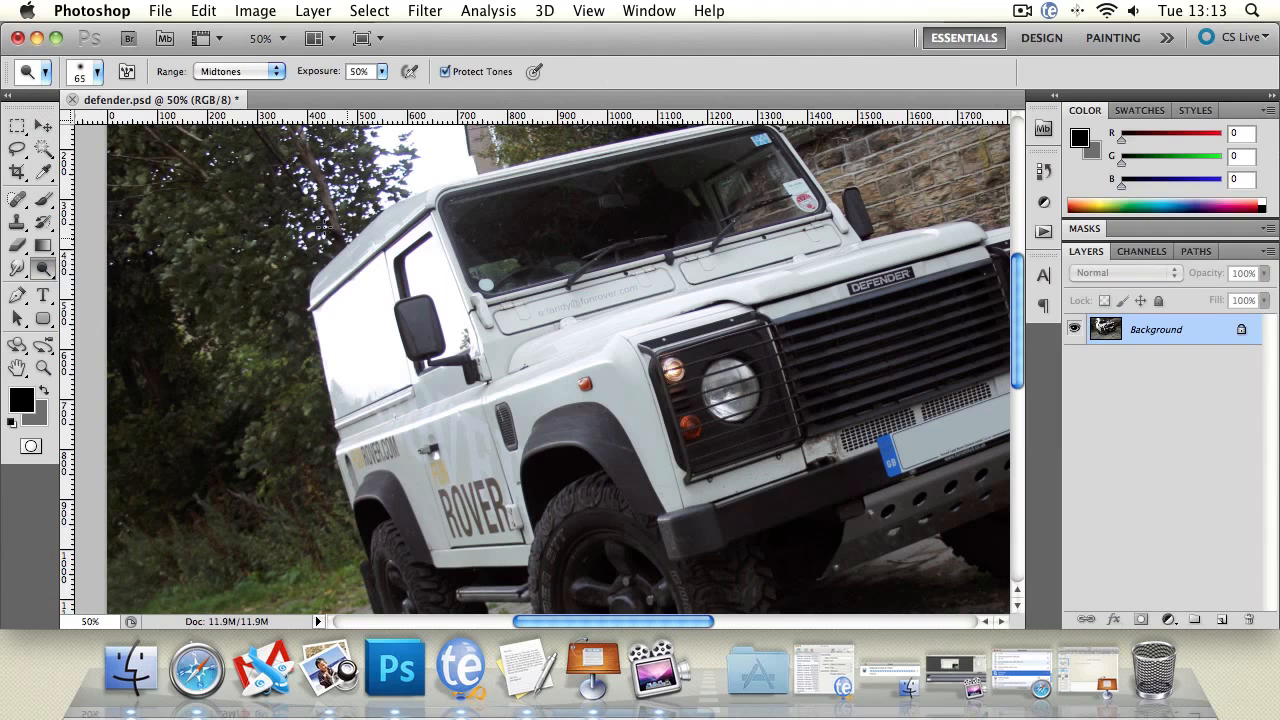
click(234, 71)
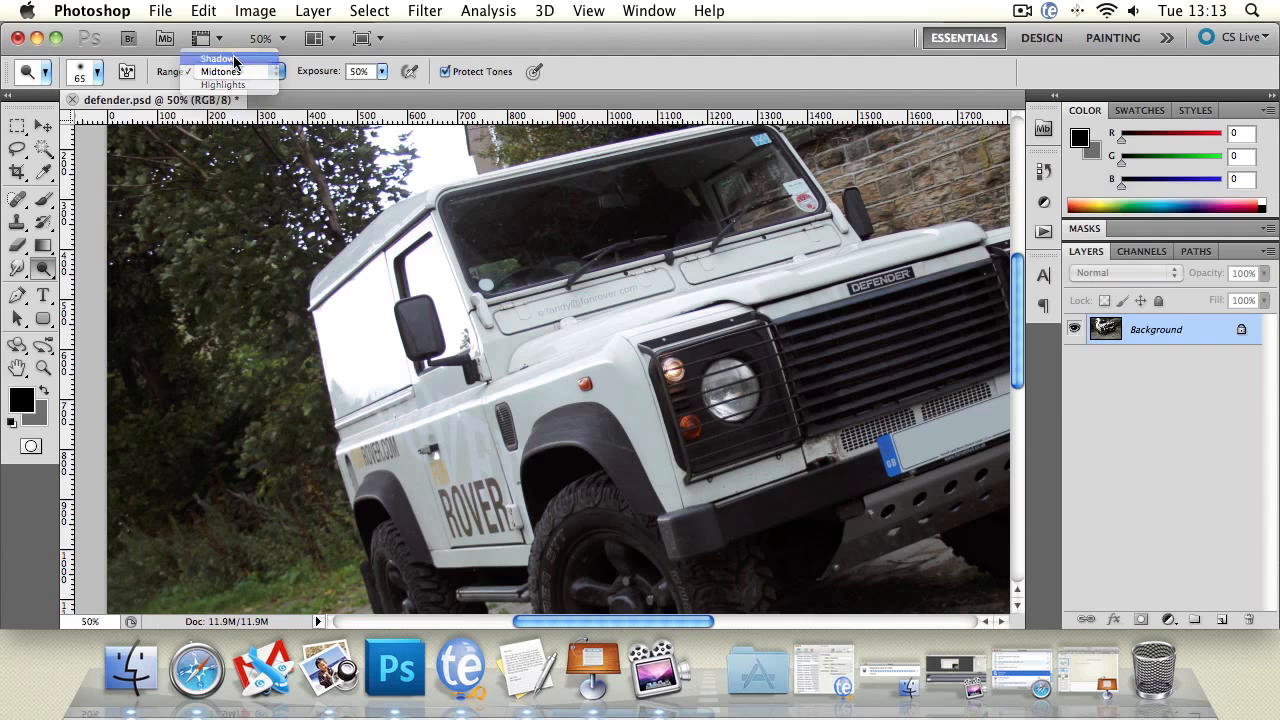
click(230, 59)
click(18, 368)
drag(397, 444, 422, 283)
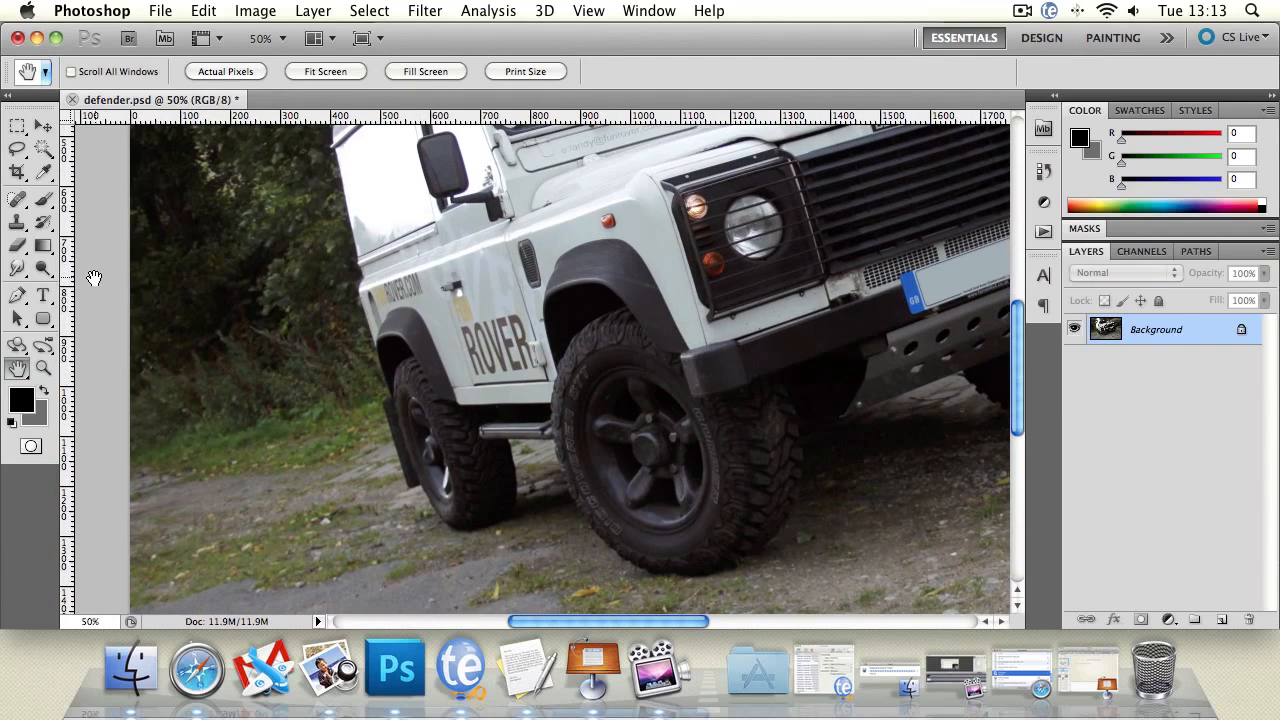
Set the Dodge tool's brush size to 99 px, keeping the range on Shadows.
click(43, 269)
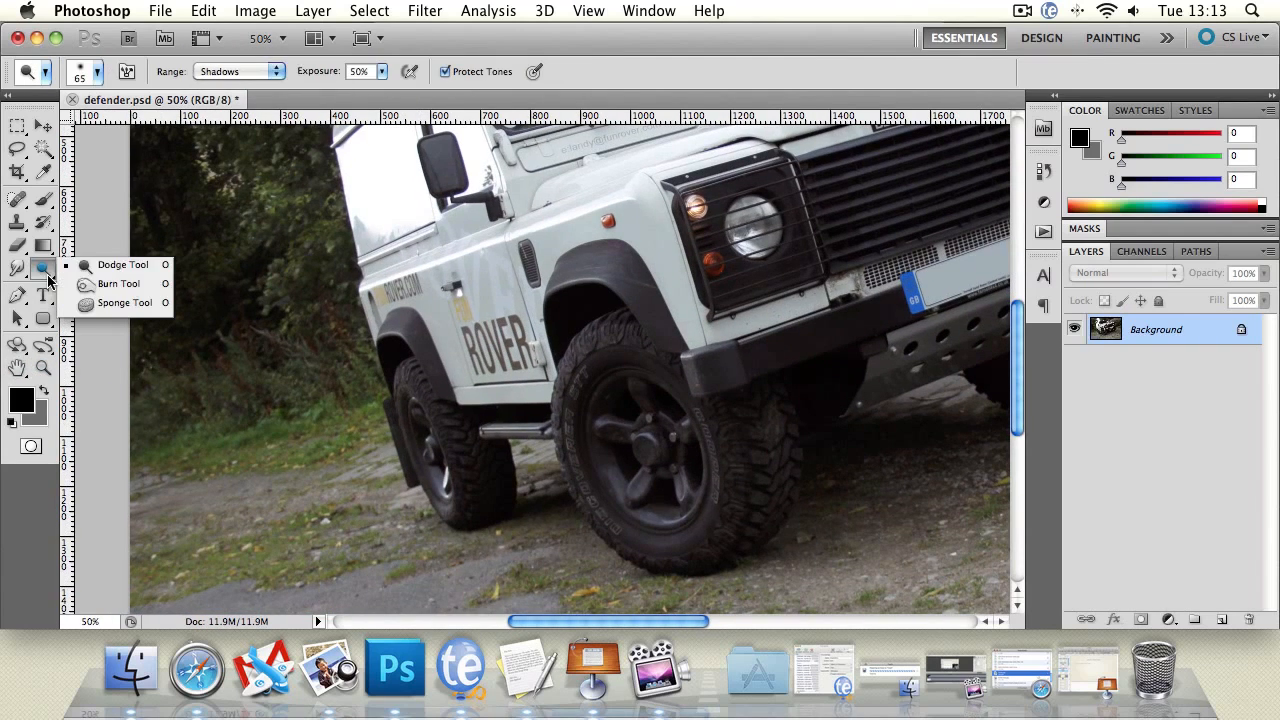
click(213, 75)
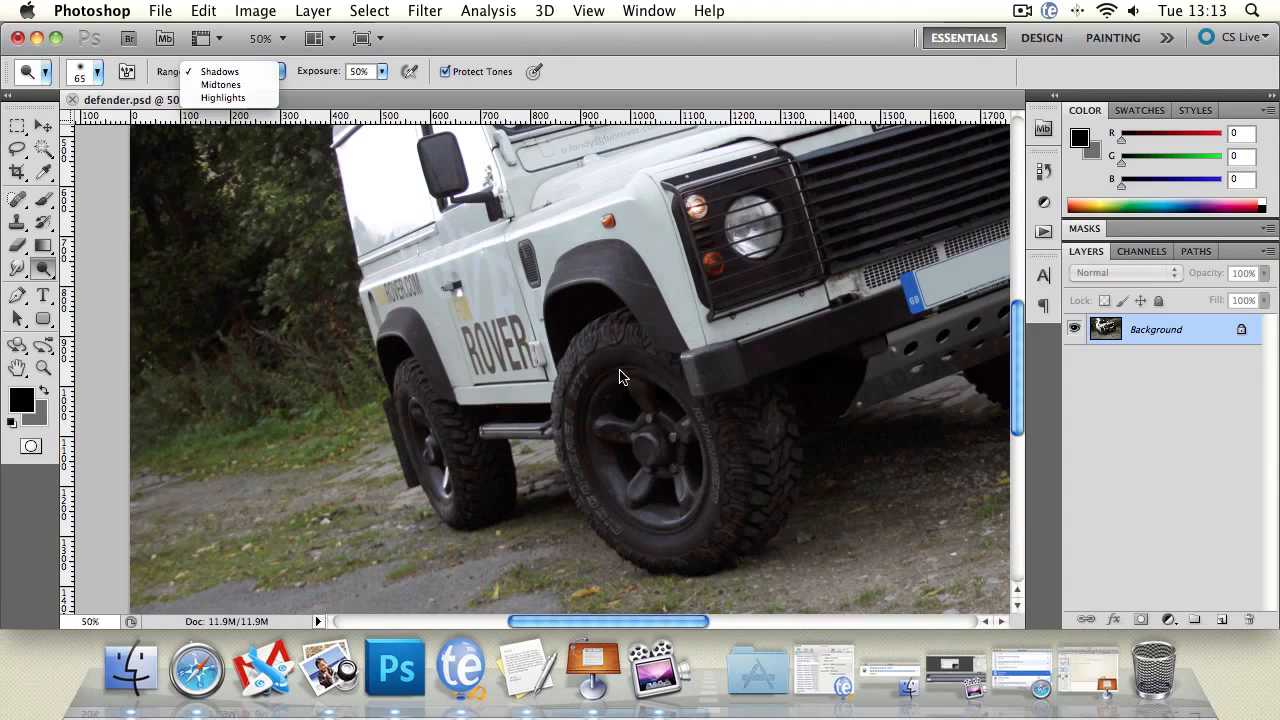
click(17, 370)
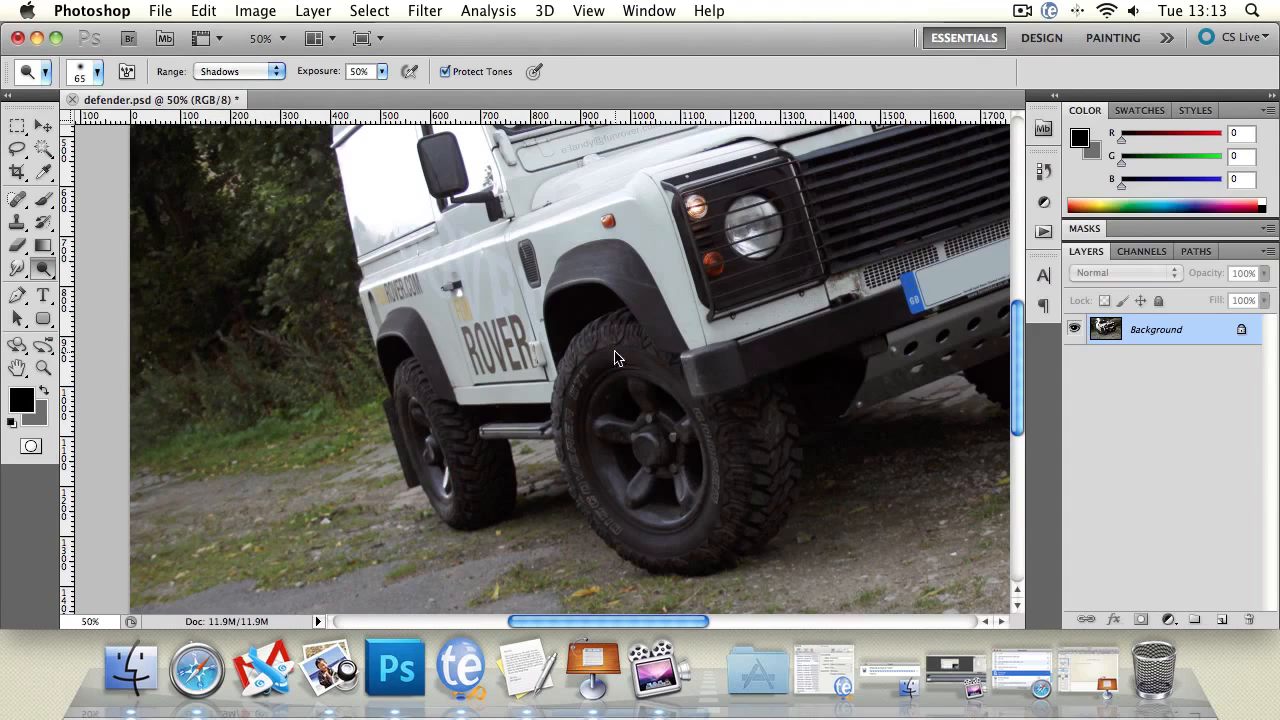
click(98, 73)
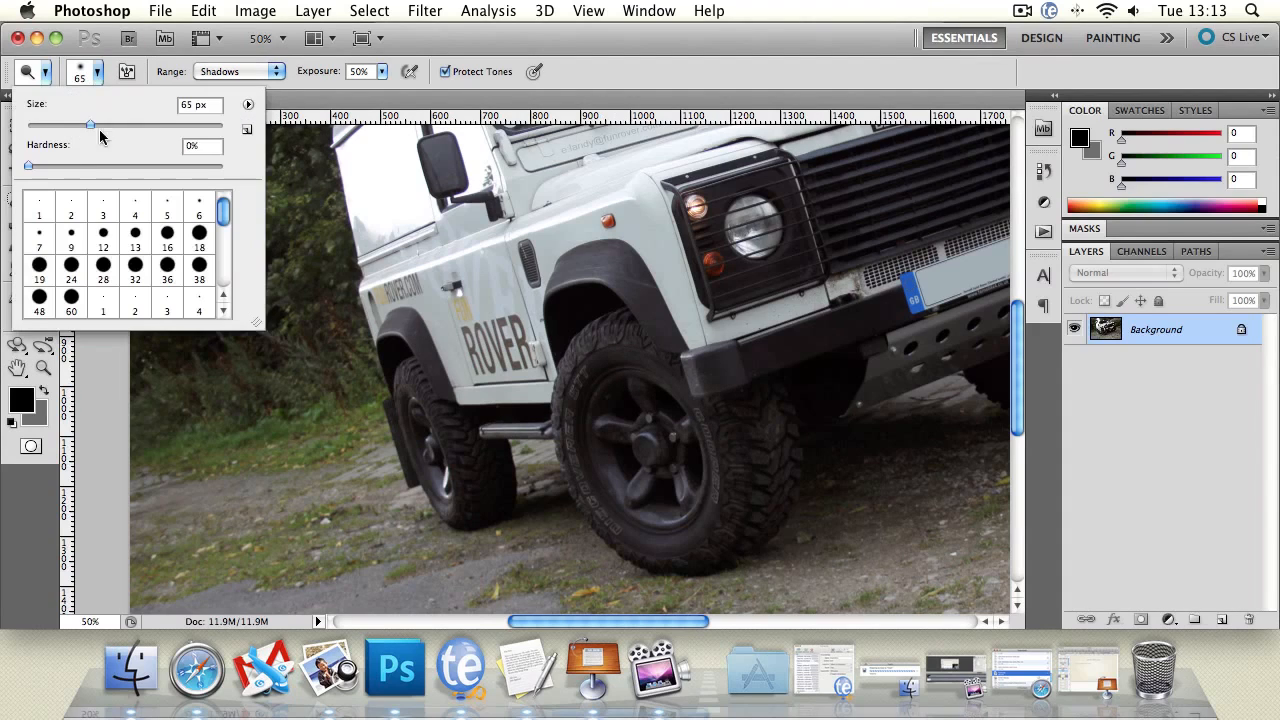
drag(95, 125, 123, 125)
click(586, 308)
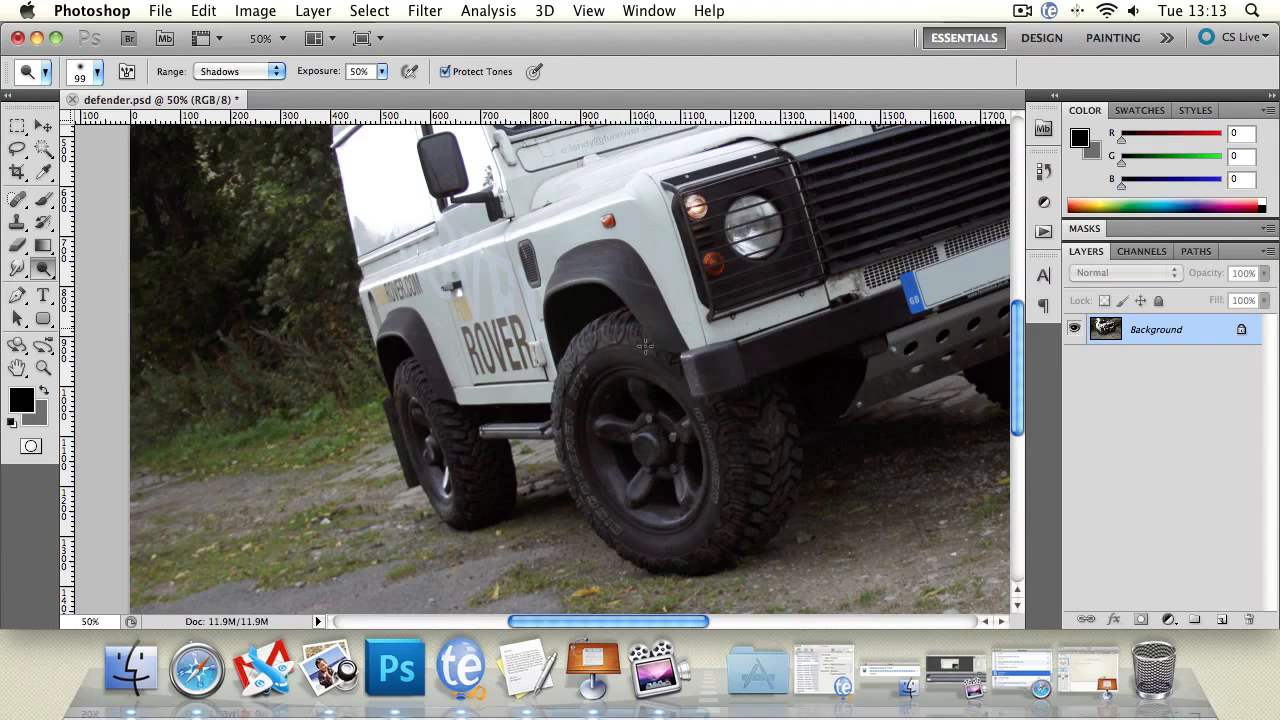
Dodge the shadows on the front and rear tyres of the Land Rover.
mouse_move(704, 420)
mouse_down()
mouse_move(798, 444)
mouse_move(801, 493)
mouse_move(765, 550)
mouse_move(740, 505)
mouse_move(743, 469)
mouse_move(644, 558)
mouse_up()
drag(583, 495, 586, 481)
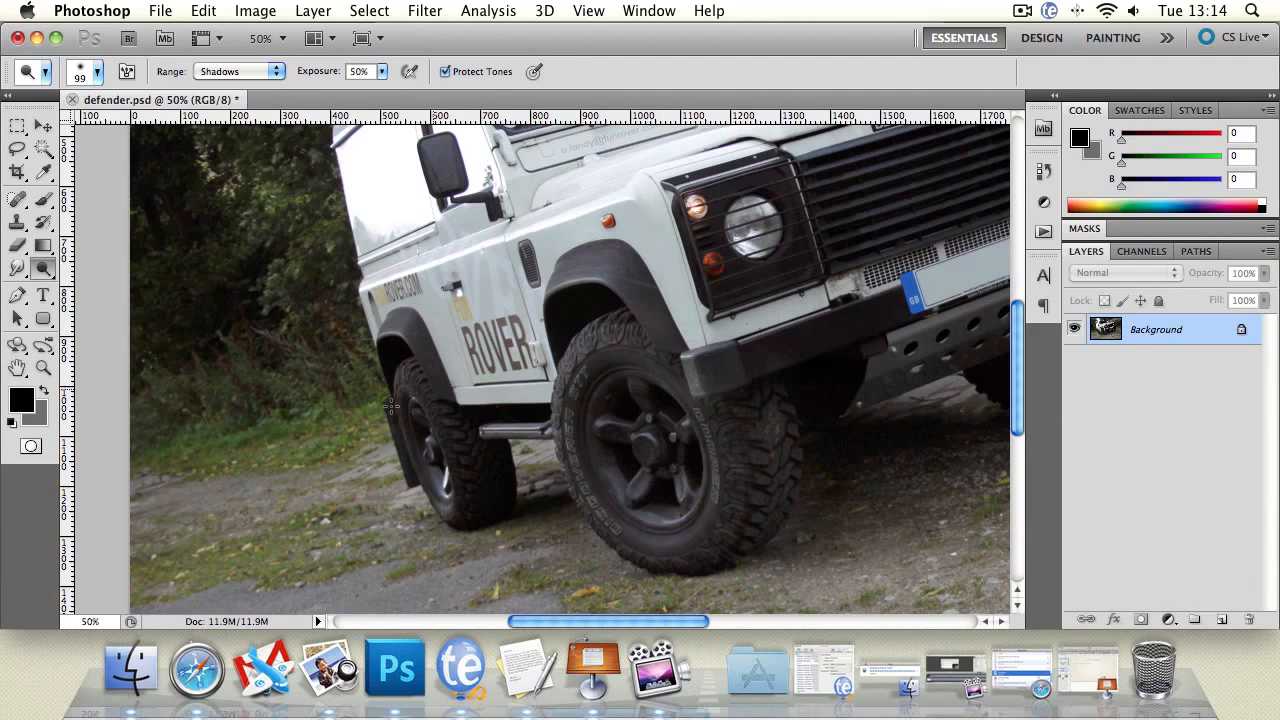
mouse_move(454, 413)
mouse_down()
mouse_move(477, 471)
mouse_move(509, 464)
mouse_up()
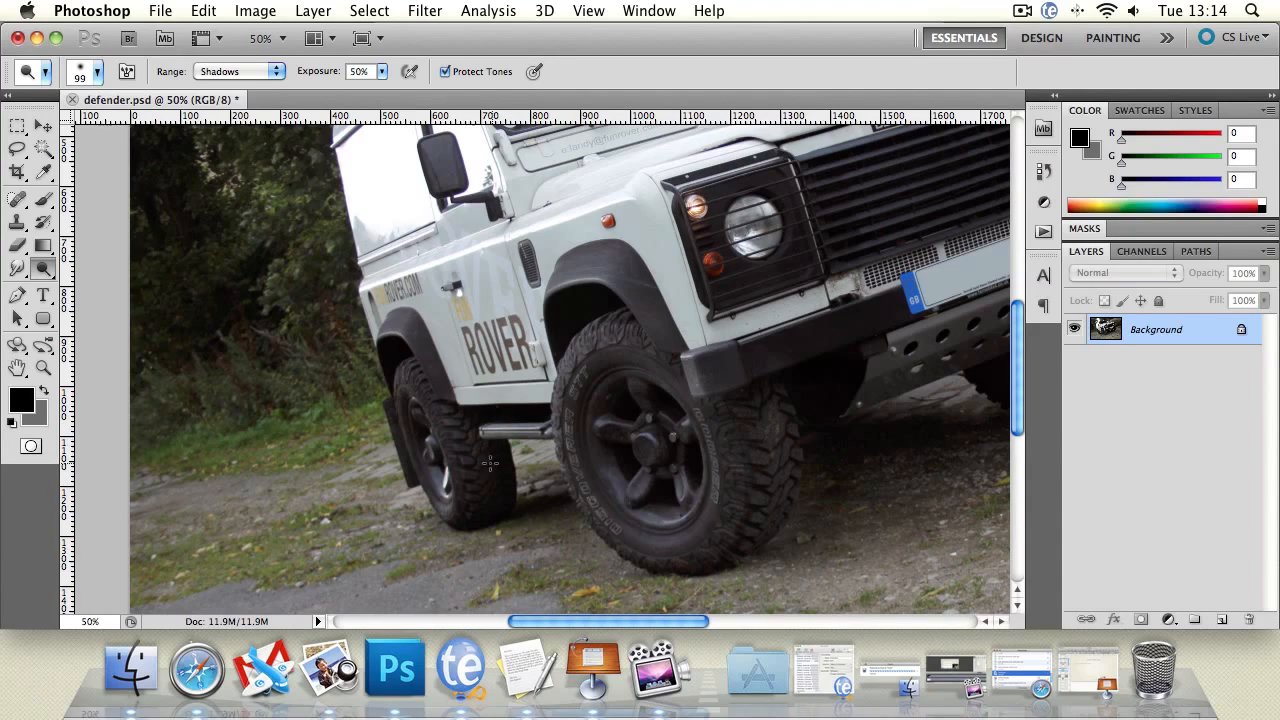
mouse_move(413, 373)
mouse_down()
mouse_move(458, 468)
mouse_move(489, 456)
mouse_move(469, 487)
mouse_up()
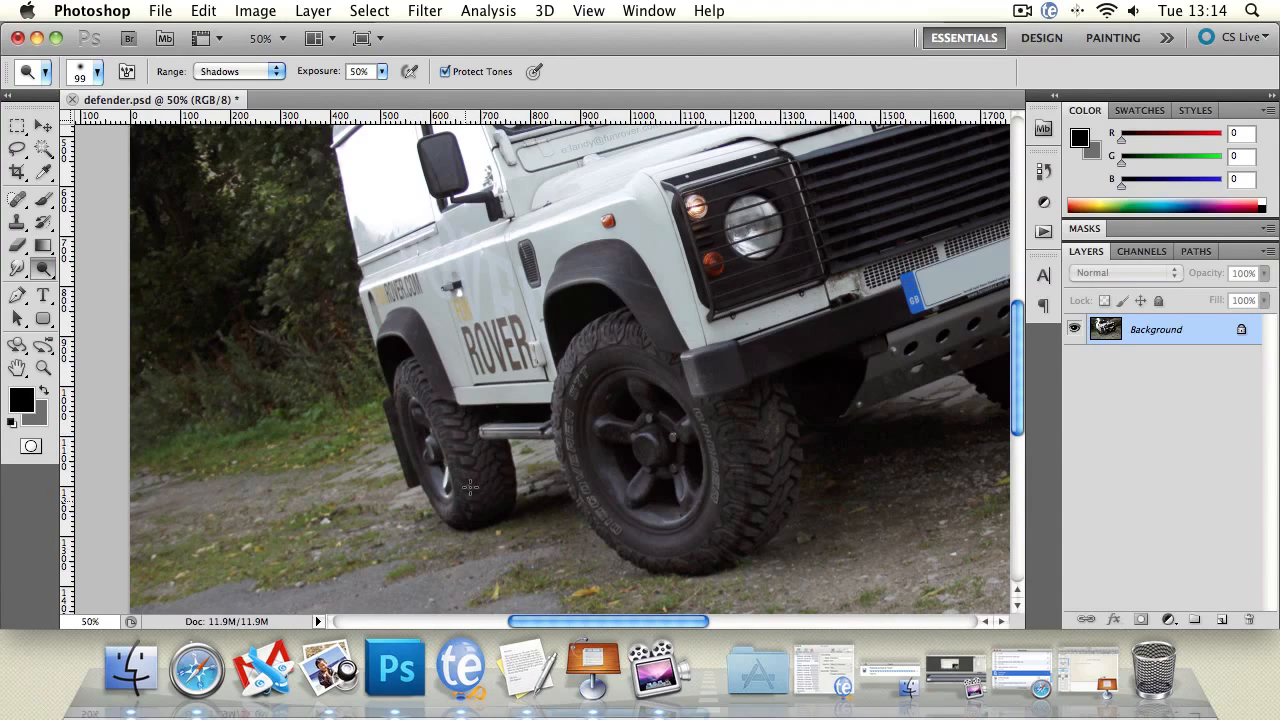
Zoom out to 33.3%, dodge another stroke across the front wheel, and undo it.
click(43, 368)
alt+click(679, 378)
alt+click(690, 385)
alt+click(700, 391)
click(516, 360)
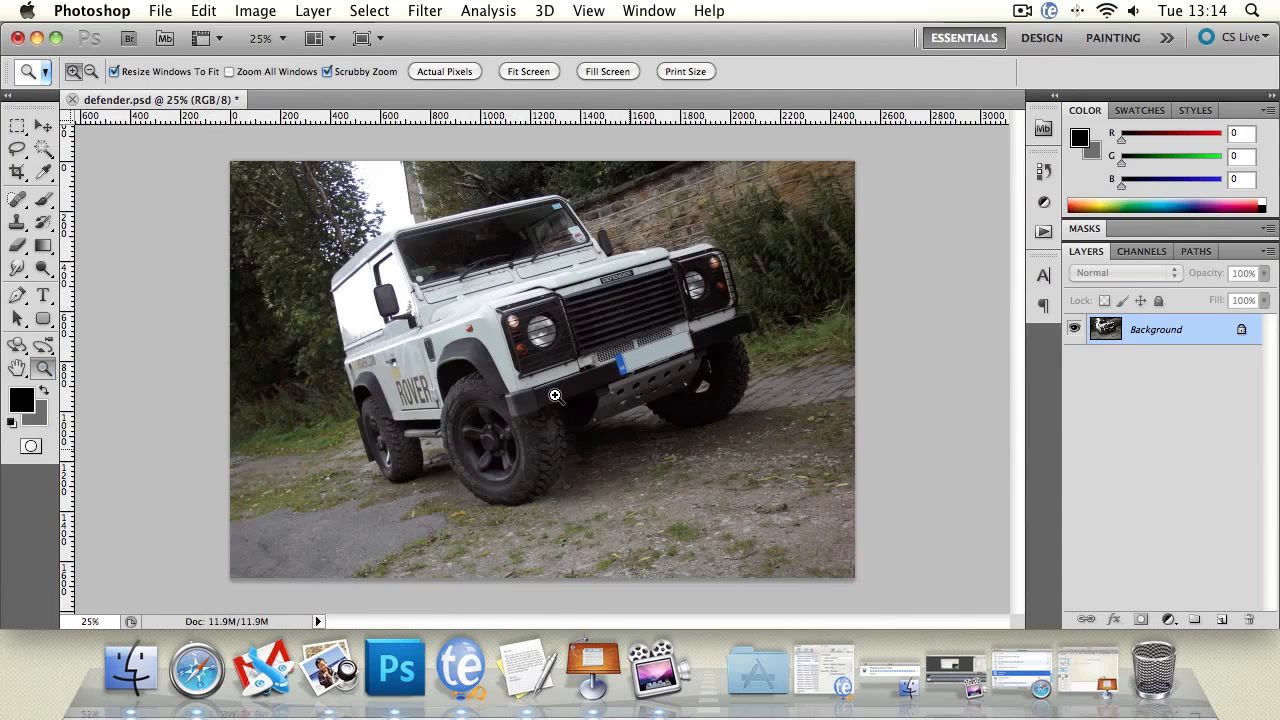
click(516, 421)
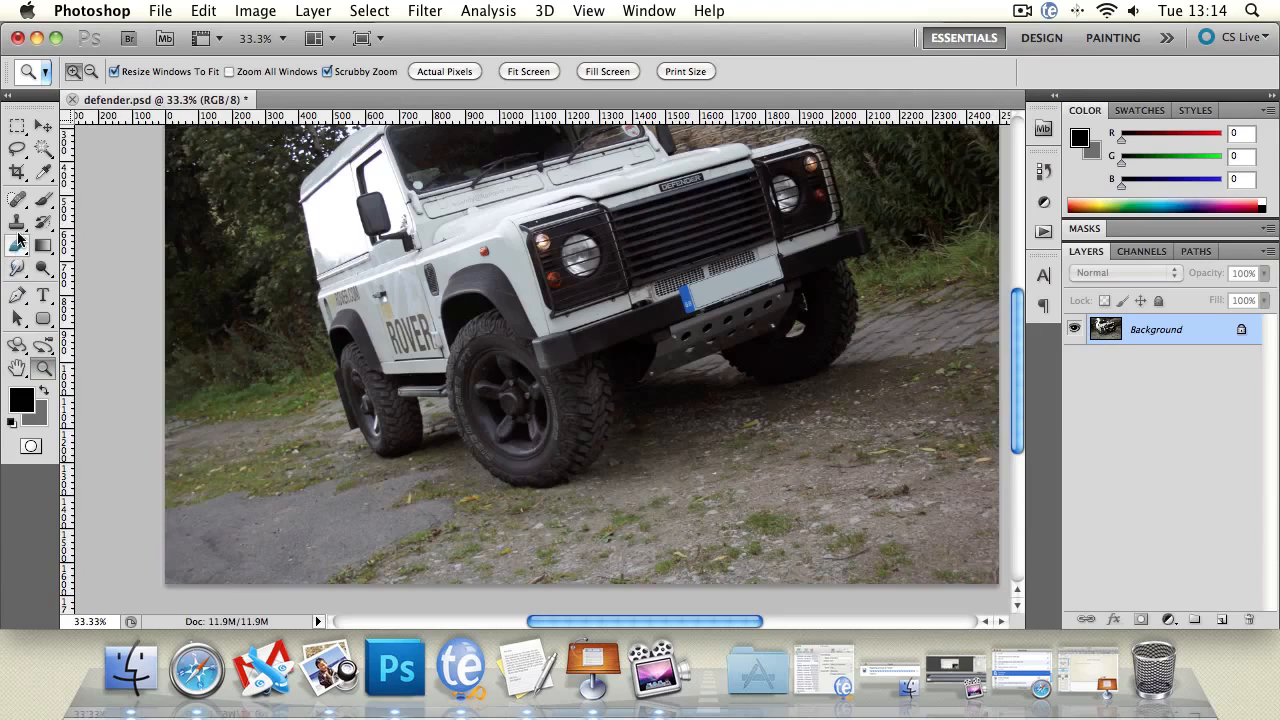
click(43, 268)
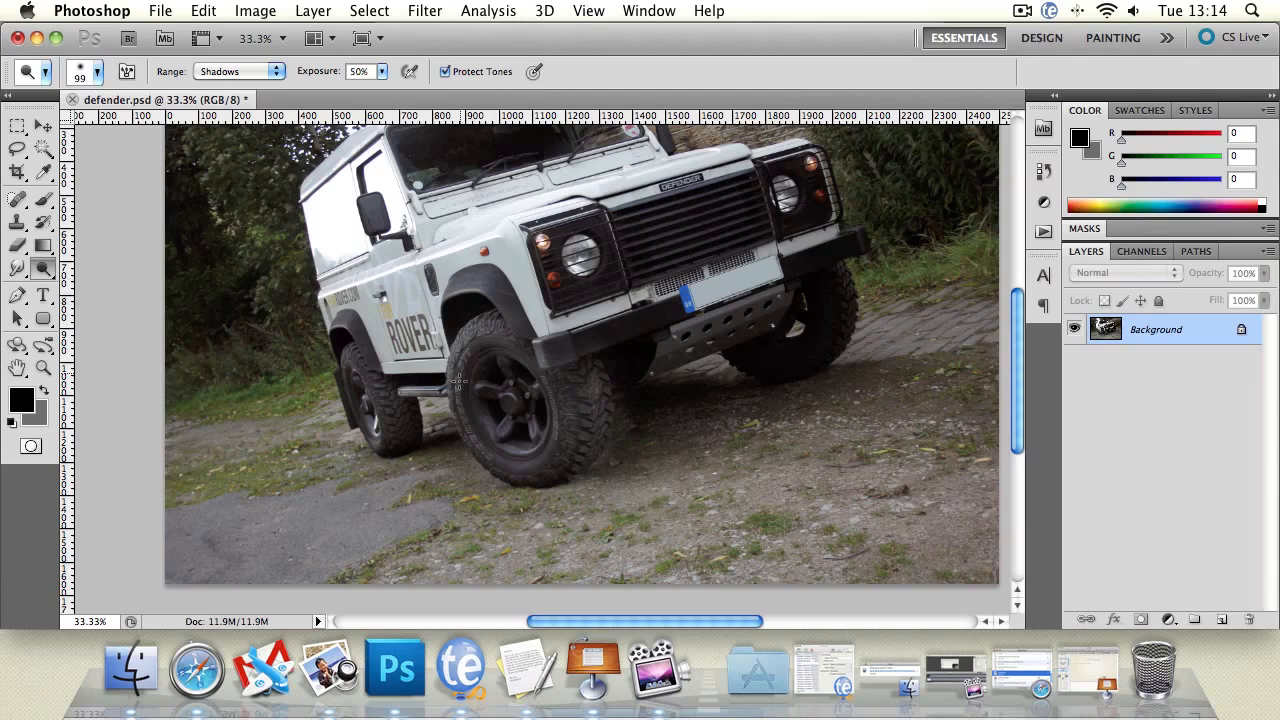
drag(465, 428, 548, 458)
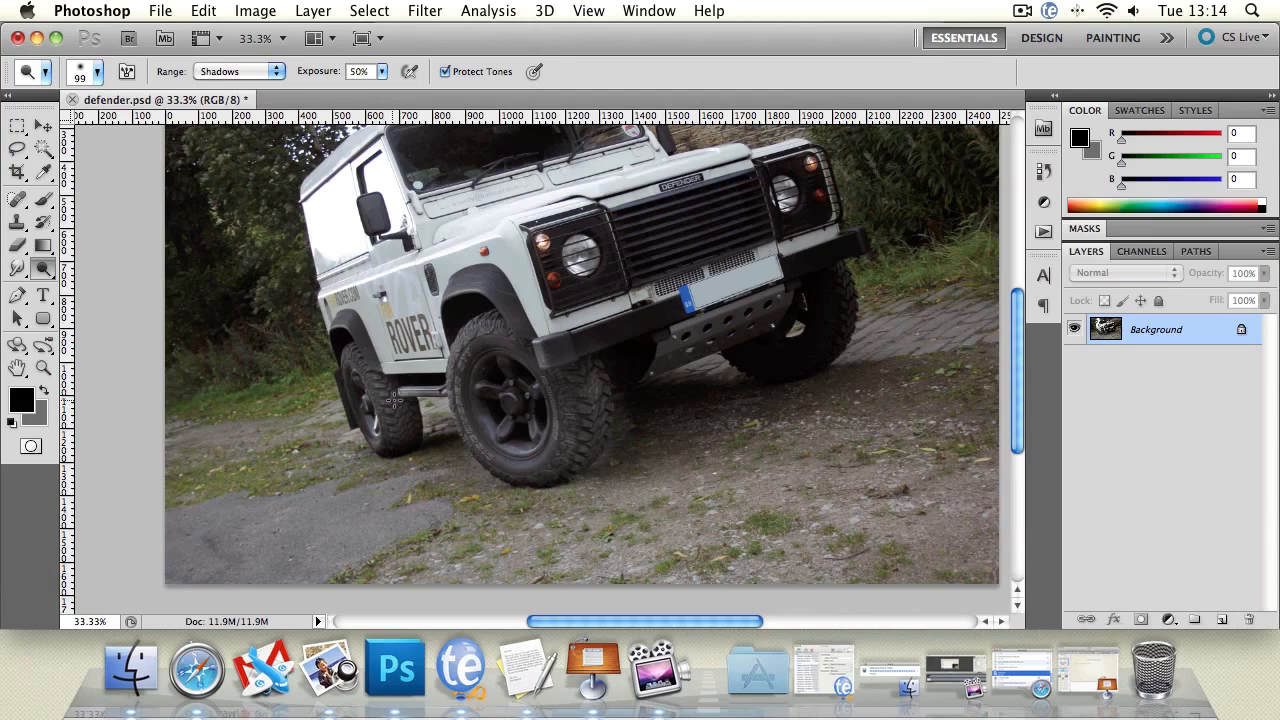
drag(720, 344, 644, 399)
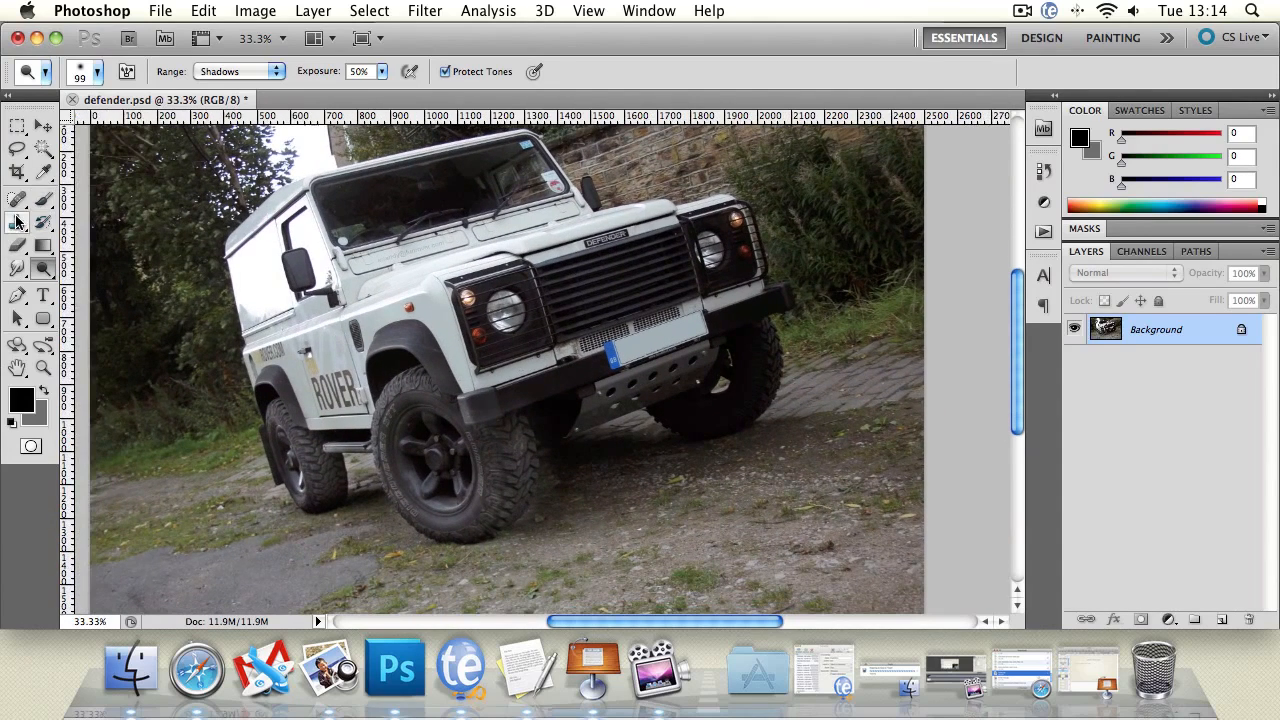
click(43, 222)
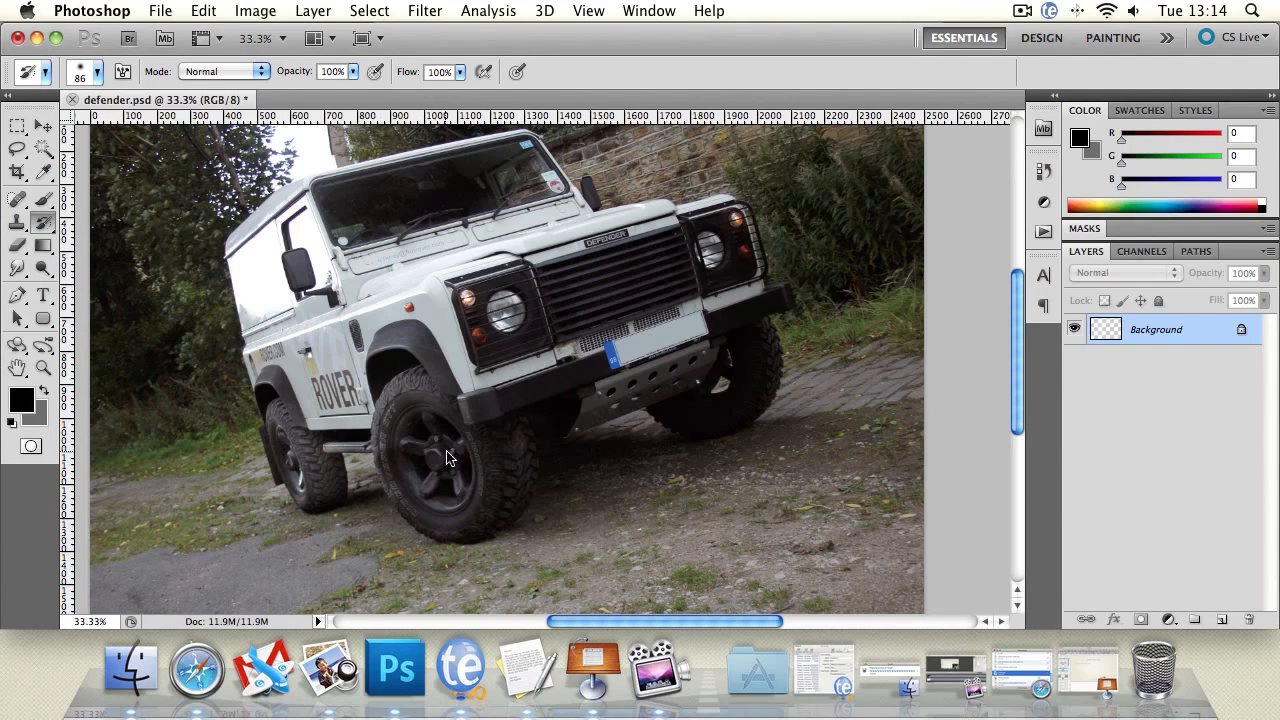
key(super+z)
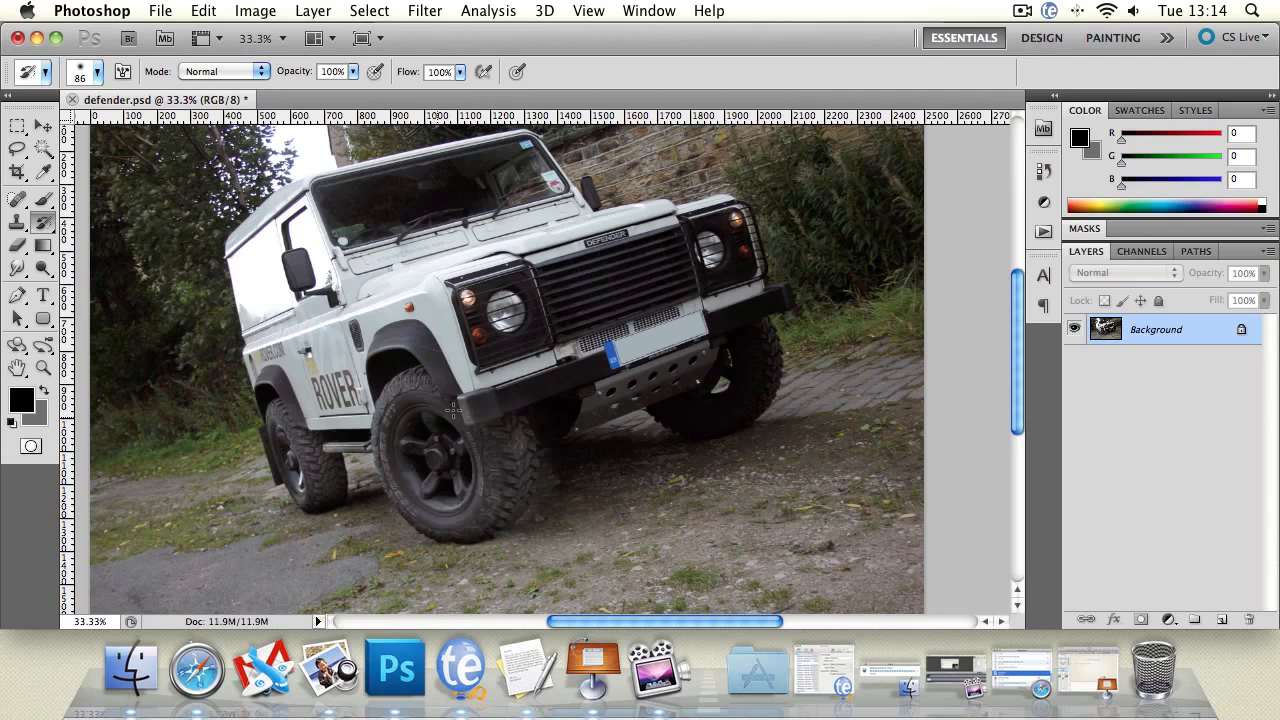
Dodge the shadows around the far front wheel.
drag(570, 348, 383, 397)
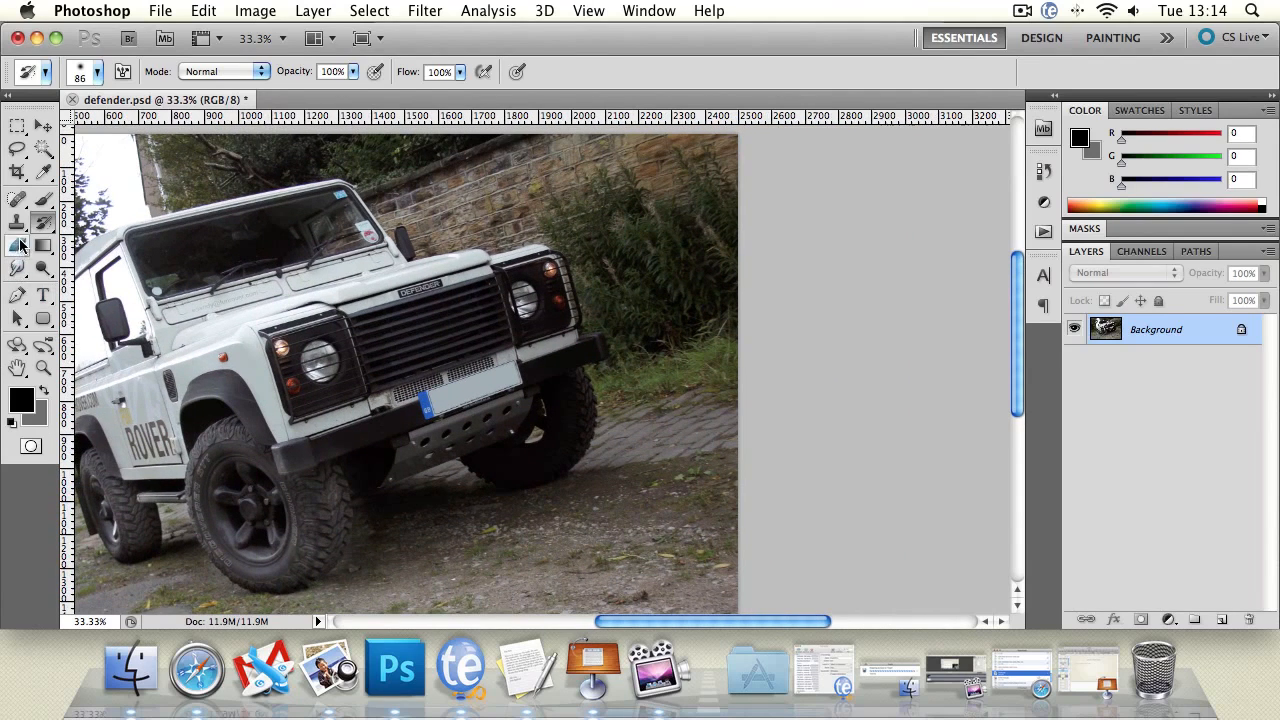
click(42, 270)
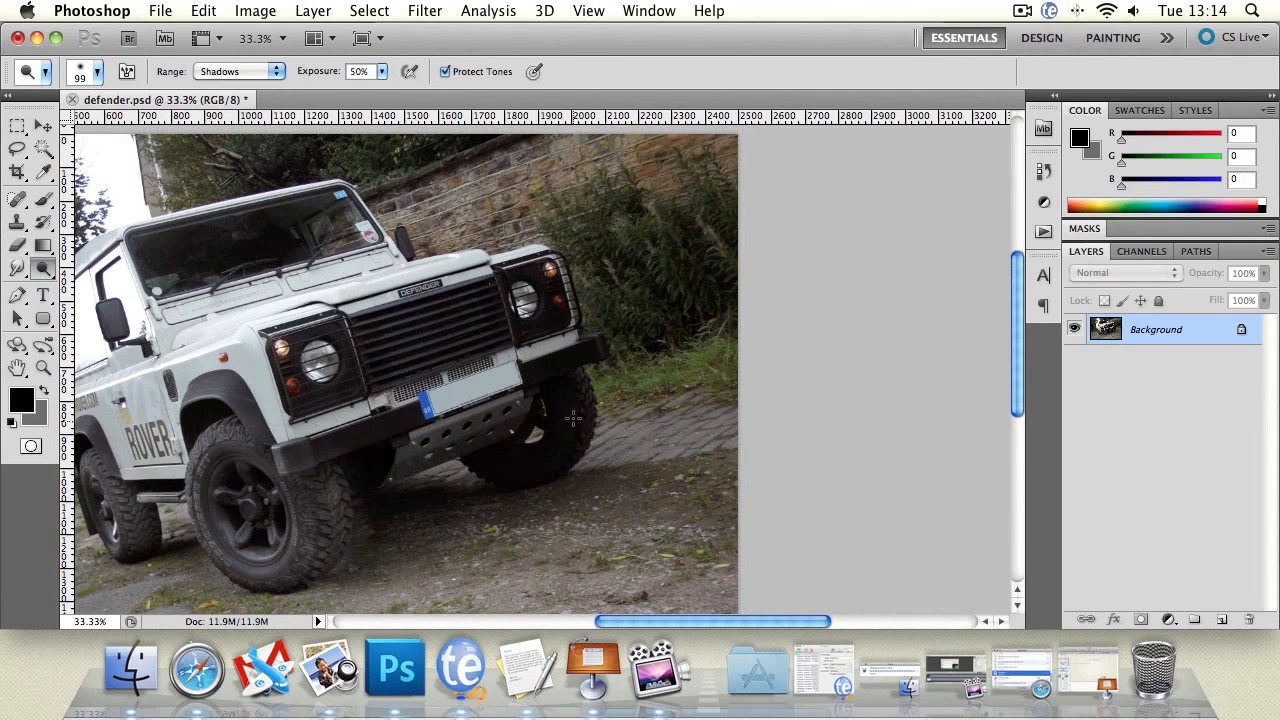
drag(596, 410, 585, 443)
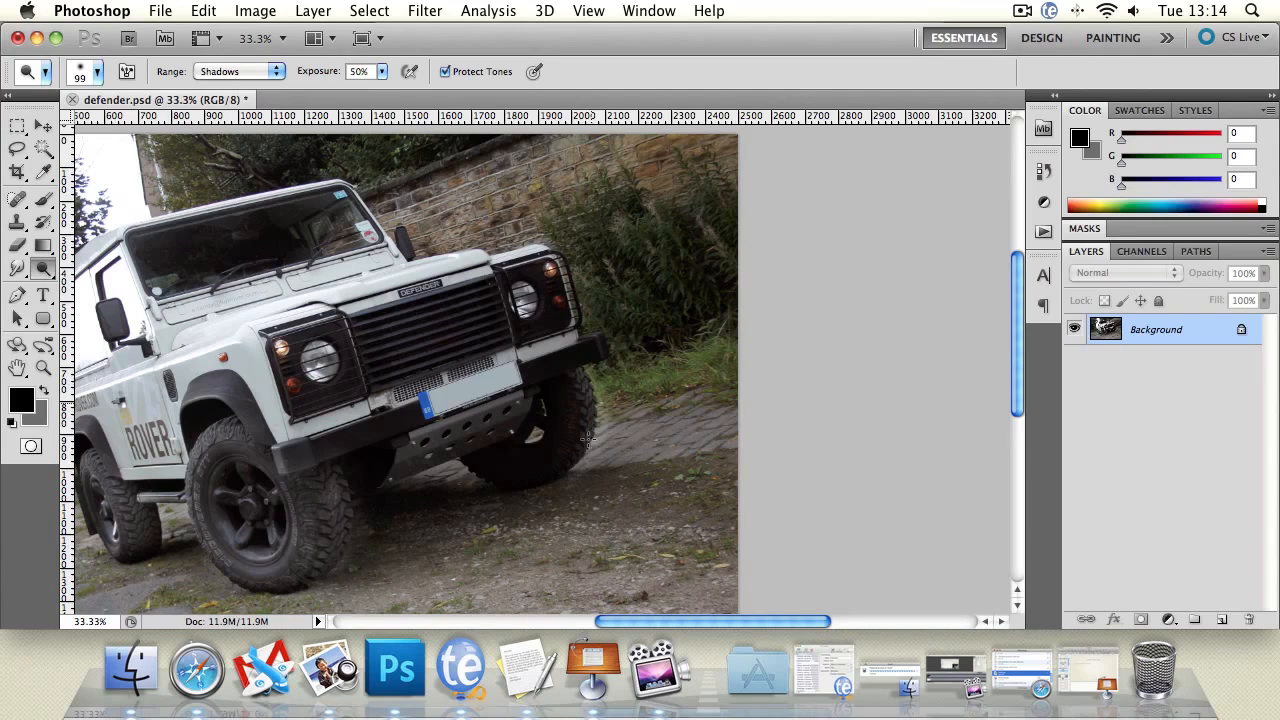
drag(594, 388, 591, 462)
Step backward six times through the history to remove the dodge strokes.
key(alt+super+z)
key(alt+super+z)
key(alt+super+z)
key(alt+super+z)
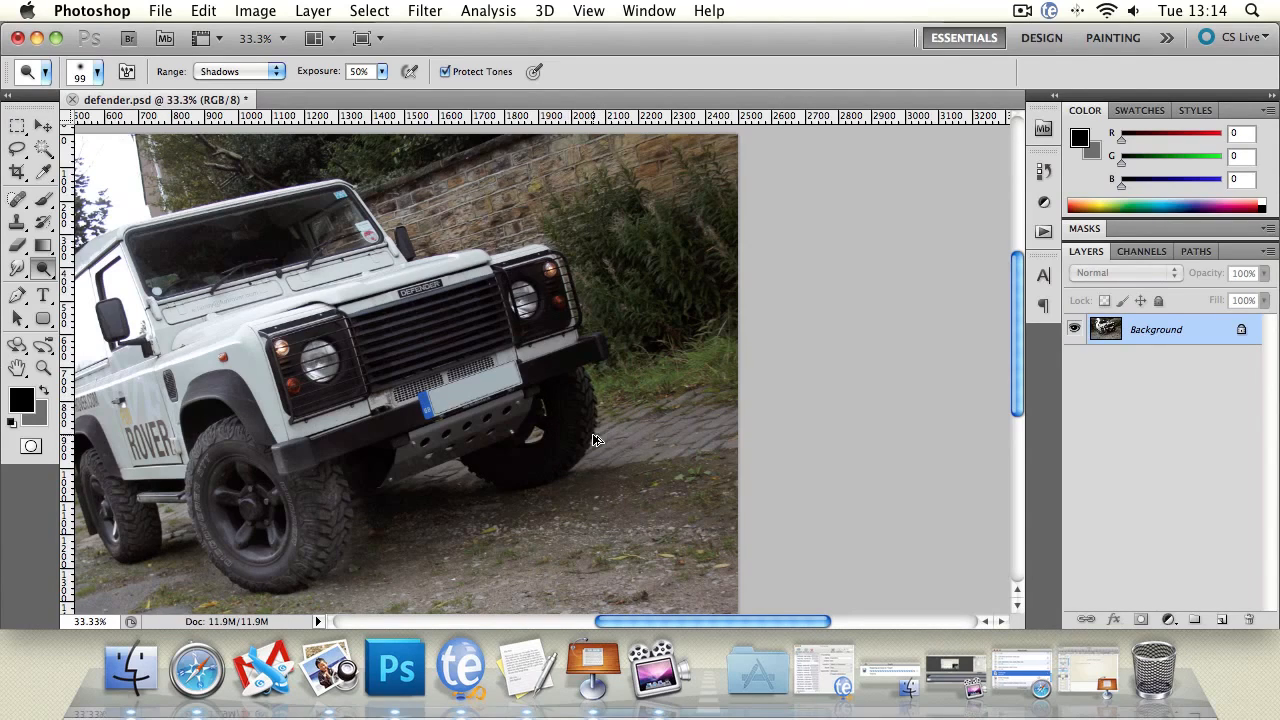
key(alt+super+z)
key(alt+super+z)
key(alt+super+z)
key(alt+super+z)
Switch to the Burn tool and set its range to Highlights.
drag(166, 415, 372, 383)
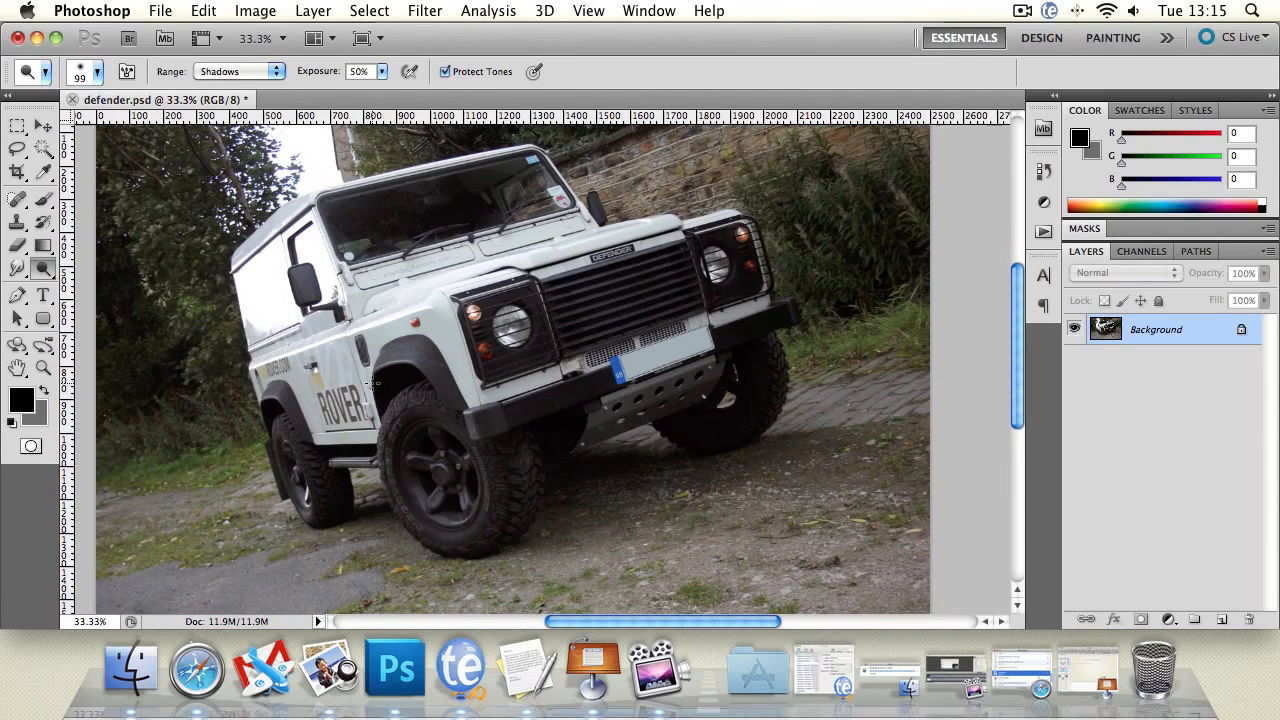
click(42, 268)
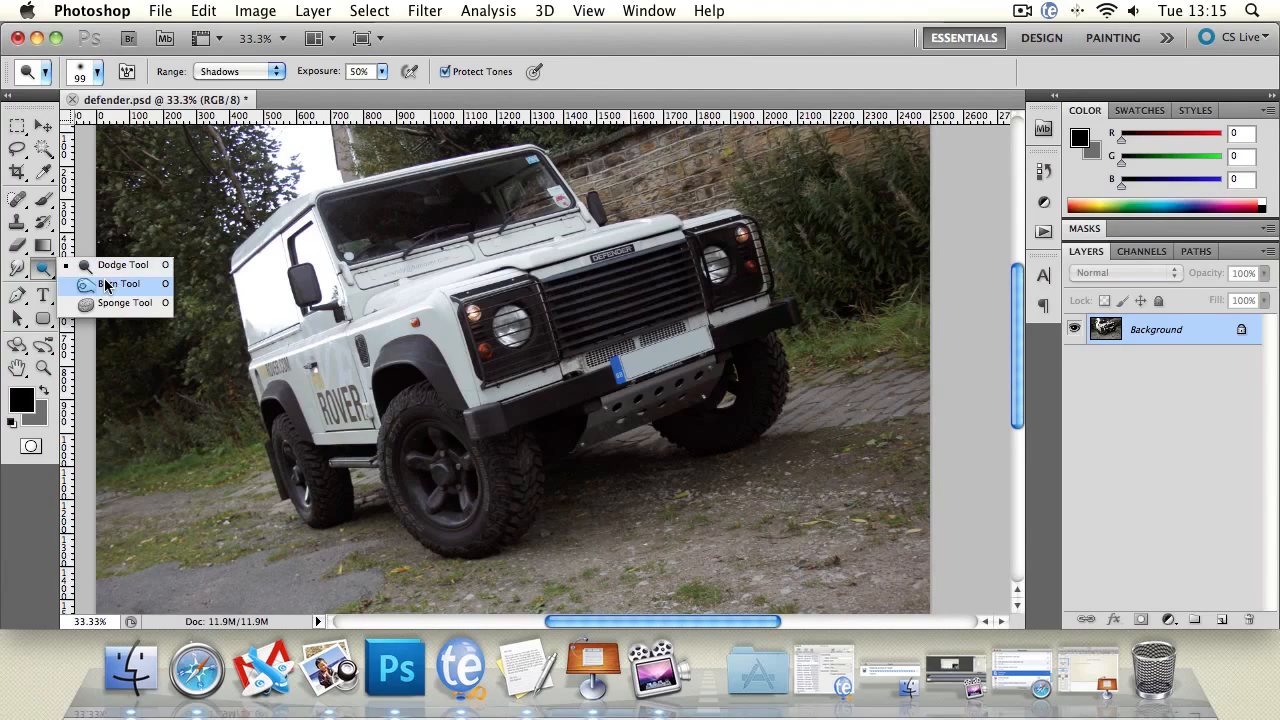
click(107, 285)
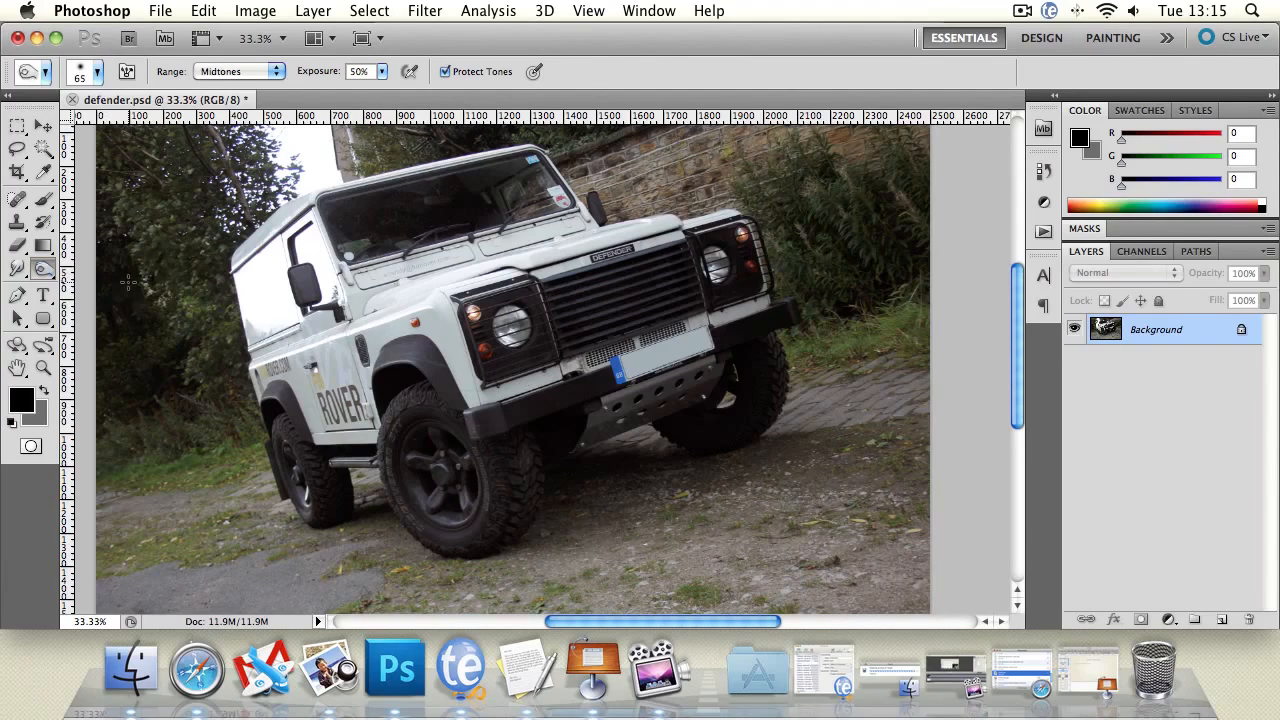
click(218, 74)
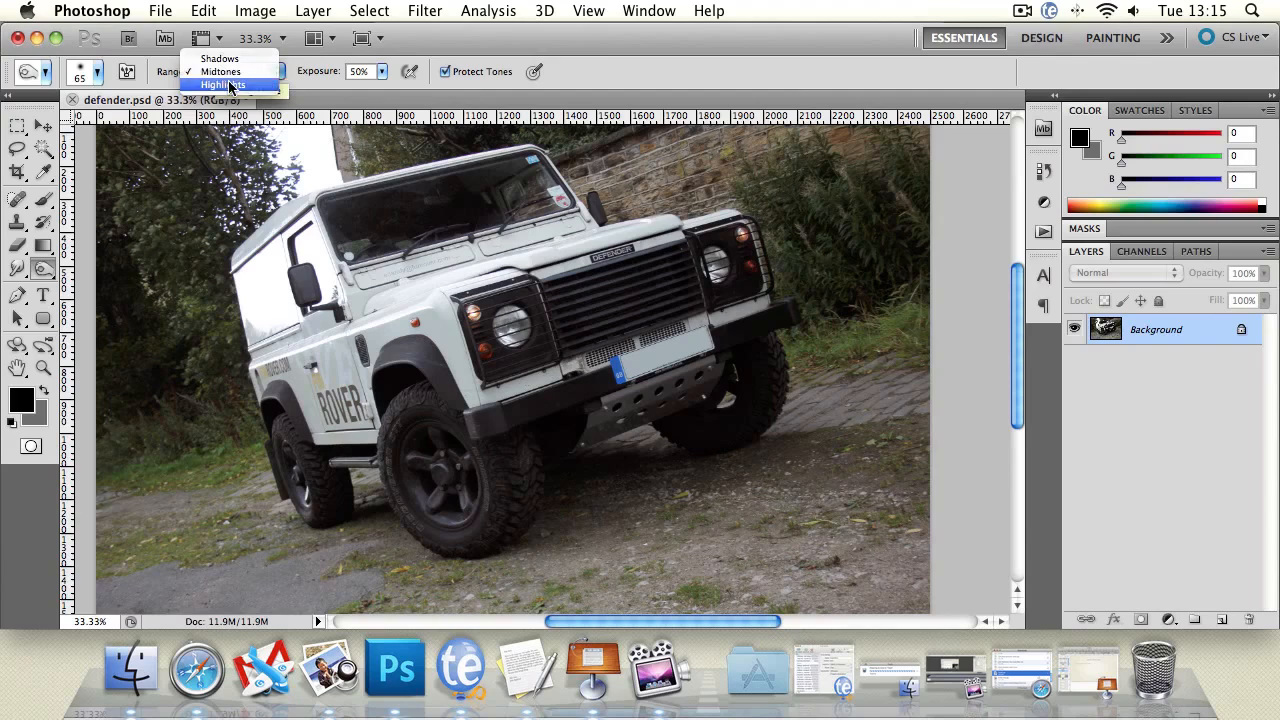
click(222, 84)
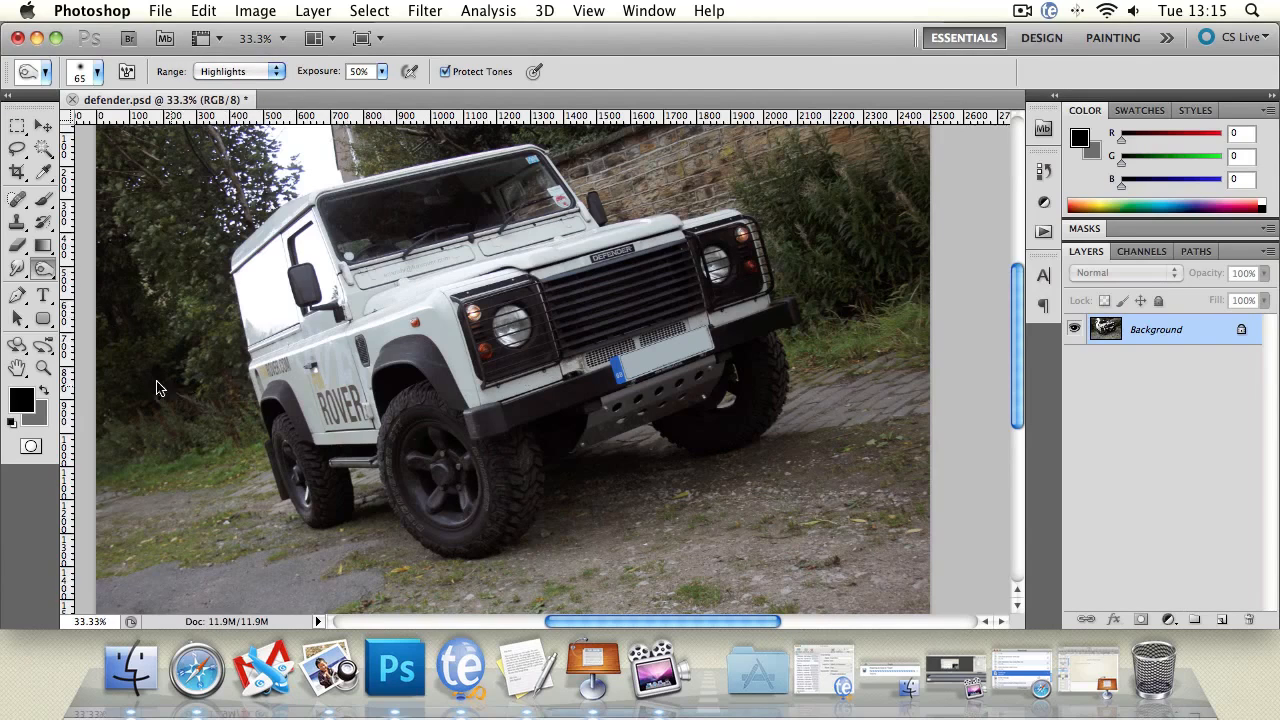
Zoom in to 66.7%, burn a stroke across the vehicle's rear side panel, and undo it.
click(43, 368)
click(333, 314)
click(187, 291)
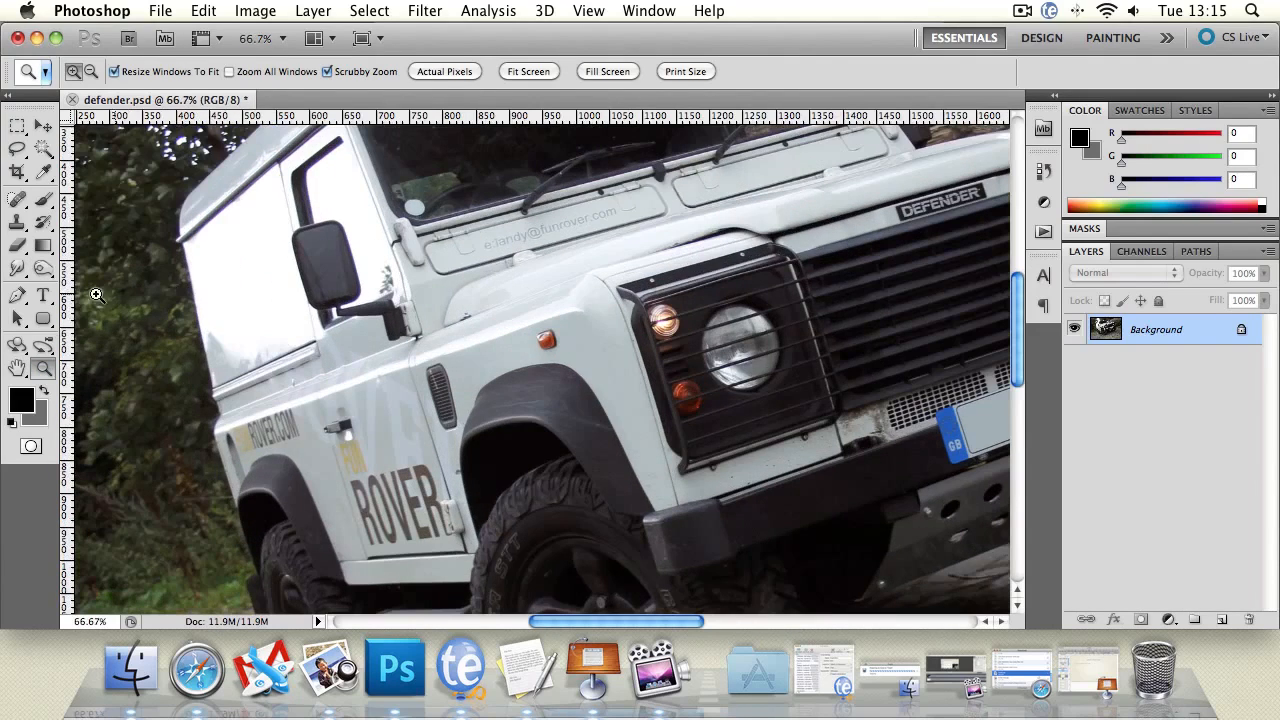
click(17, 368)
drag(200, 260, 250, 345)
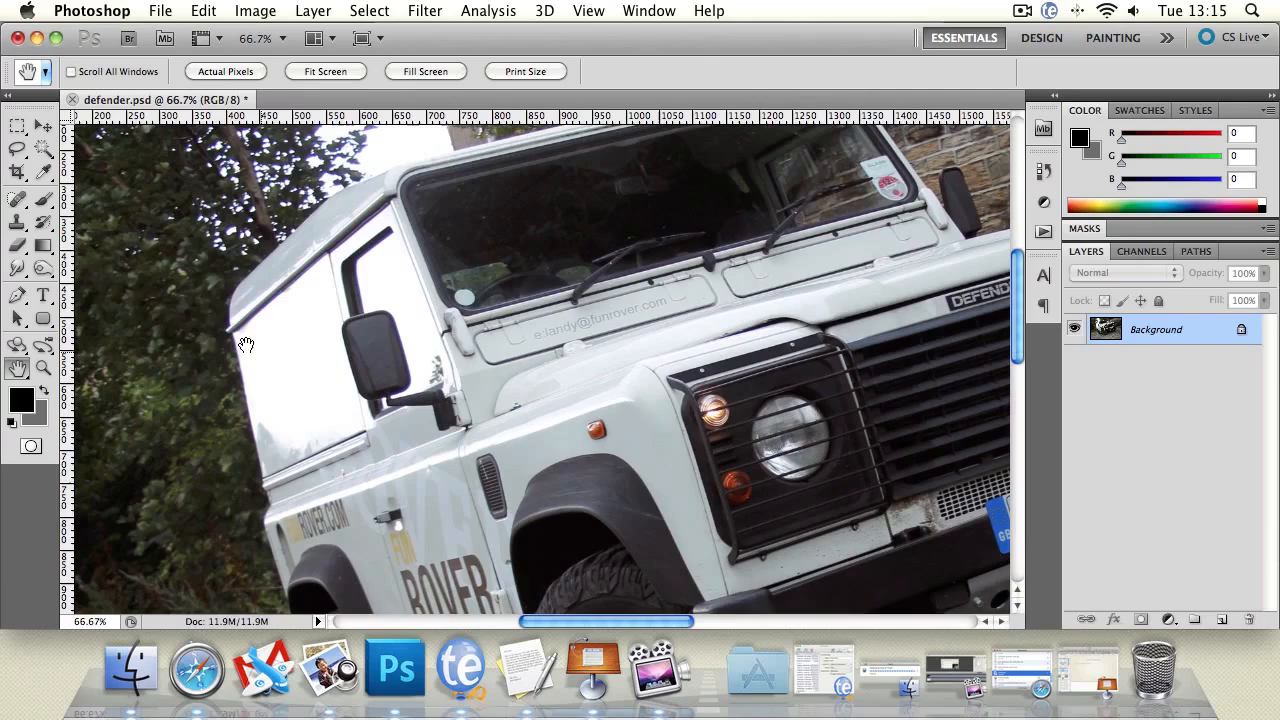
click(43, 266)
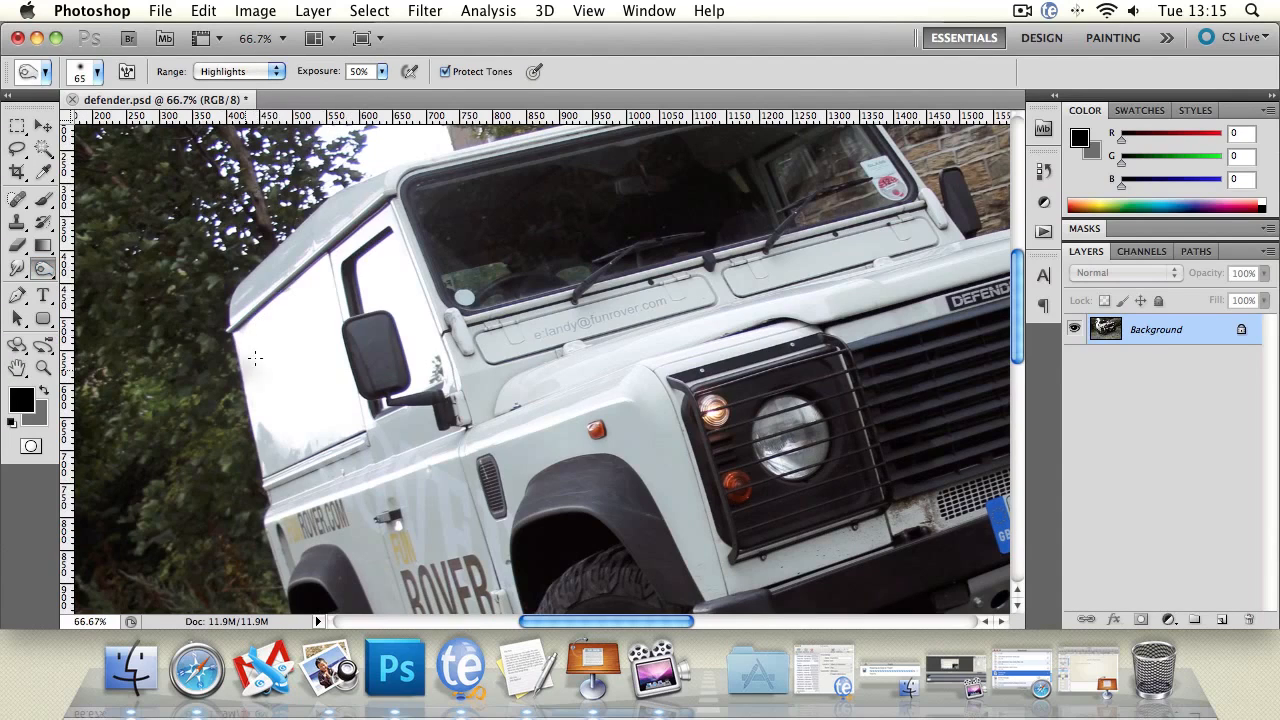
mouse_move(255, 358)
mouse_down()
mouse_move(334, 286)
mouse_move(259, 350)
mouse_move(297, 311)
mouse_move(262, 325)
mouse_move(396, 208)
mouse_move(330, 288)
mouse_move(217, 379)
mouse_move(282, 408)
mouse_move(264, 421)
mouse_move(284, 419)
mouse_move(297, 447)
mouse_move(323, 422)
mouse_move(326, 377)
mouse_move(333, 410)
mouse_move(318, 268)
mouse_up()
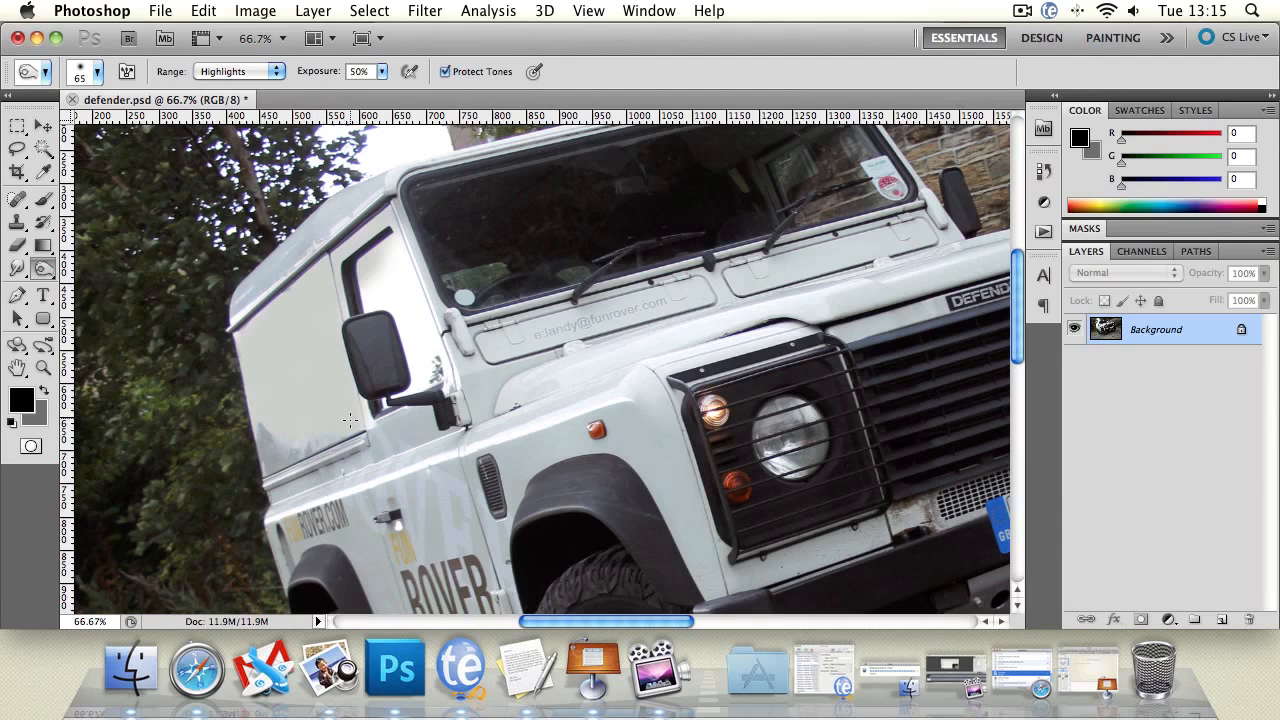
key(super+z)
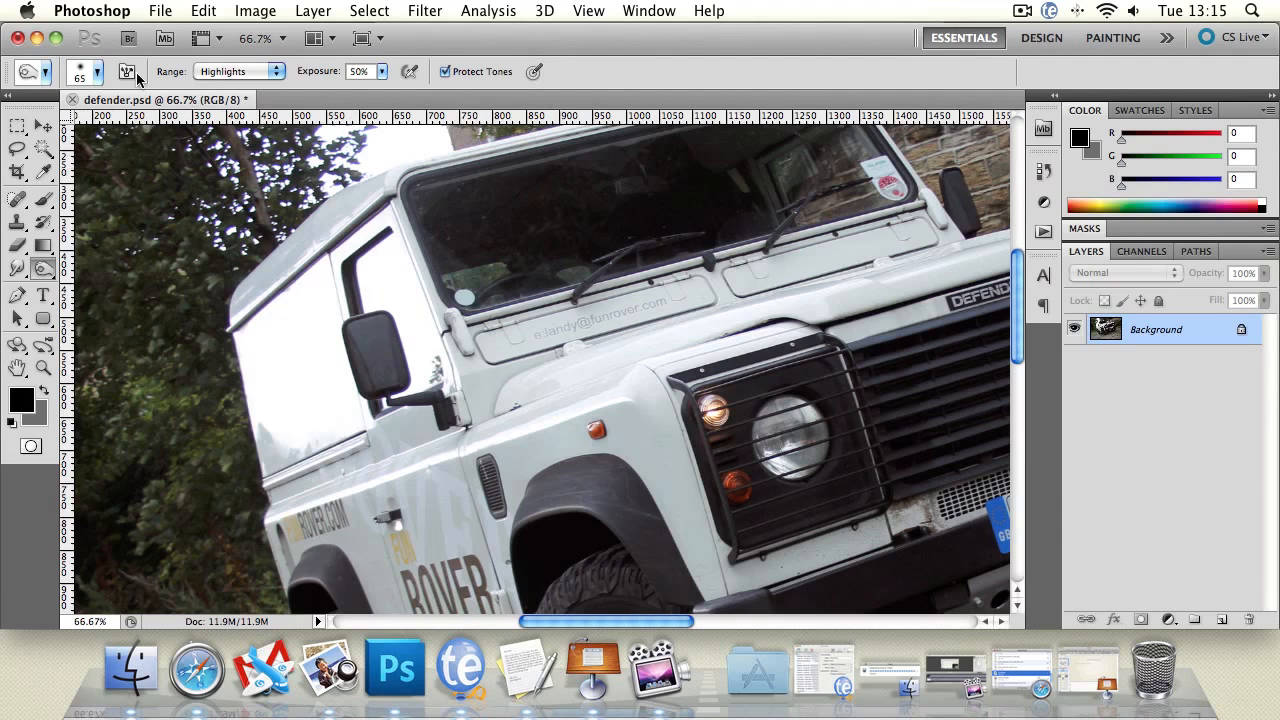
Set the Burn brush to 19 px with 100% hardness and burn strokes along the side panel near the door.
click(97, 71)
drag(30, 165, 293, 183)
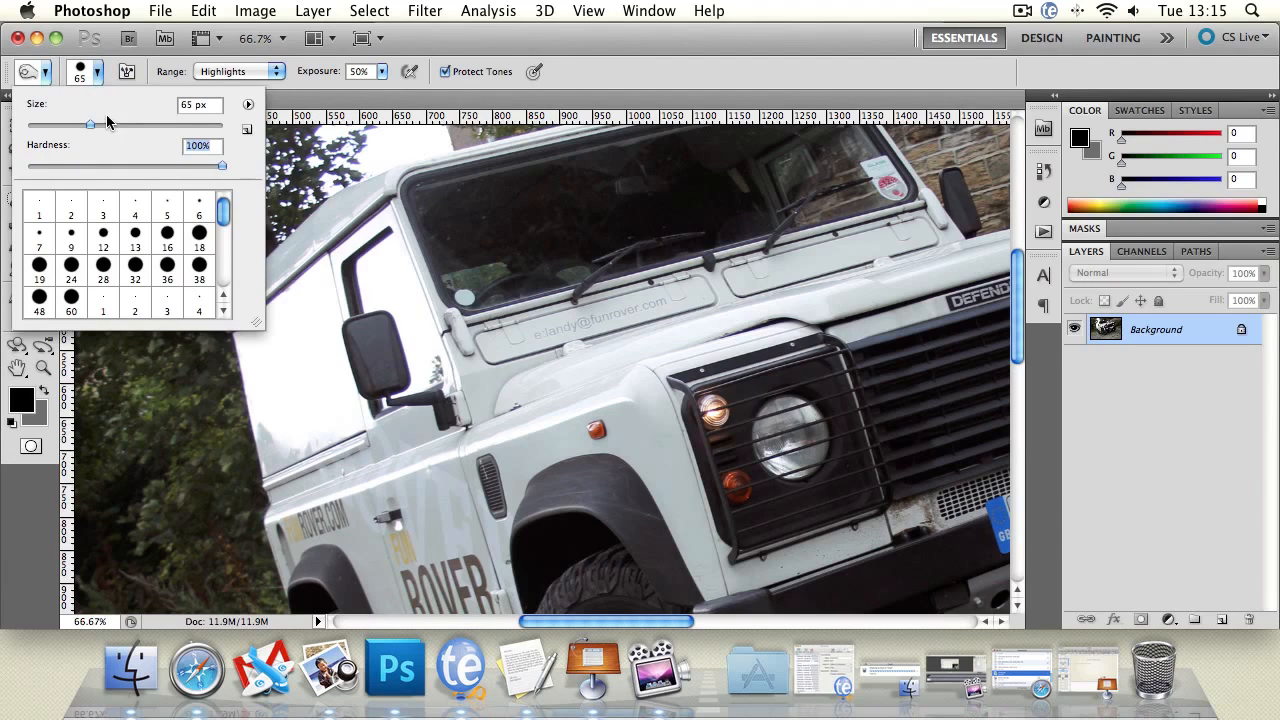
drag(107, 121, 50, 123)
mouse_move(288, 355)
mouse_down()
mouse_move(278, 411)
mouse_move(240, 332)
mouse_move(393, 209)
mouse_move(337, 276)
mouse_up()
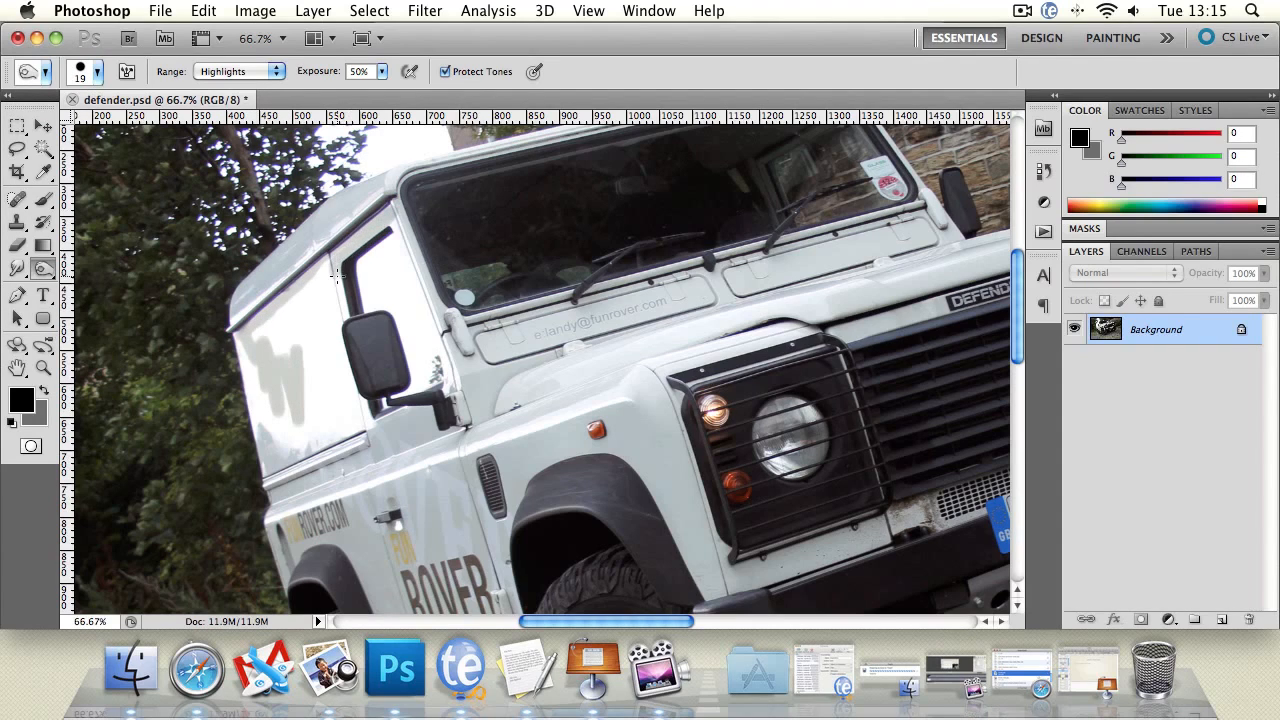
mouse_move(343, 340)
mouse_down()
mouse_move(326, 313)
mouse_move(348, 407)
mouse_move(345, 360)
mouse_up()
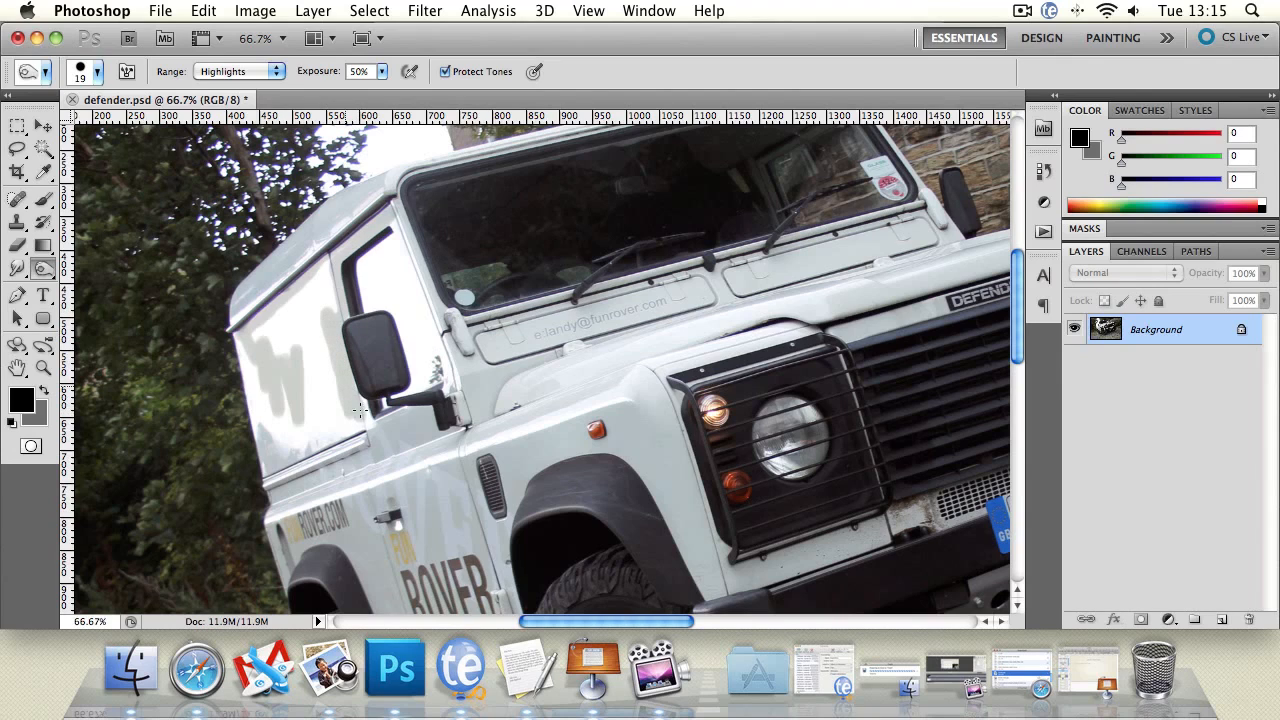
mouse_move(370, 428)
mouse_down()
mouse_move(279, 450)
mouse_move(258, 368)
mouse_move(244, 362)
mouse_move(262, 334)
mouse_move(303, 329)
mouse_move(322, 424)
mouse_move(363, 416)
mouse_move(284, 427)
mouse_move(289, 407)
mouse_move(307, 419)
mouse_move(291, 426)
mouse_move(273, 378)
mouse_move(331, 405)
mouse_move(317, 301)
mouse_move(275, 306)
mouse_move(329, 290)
mouse_up()
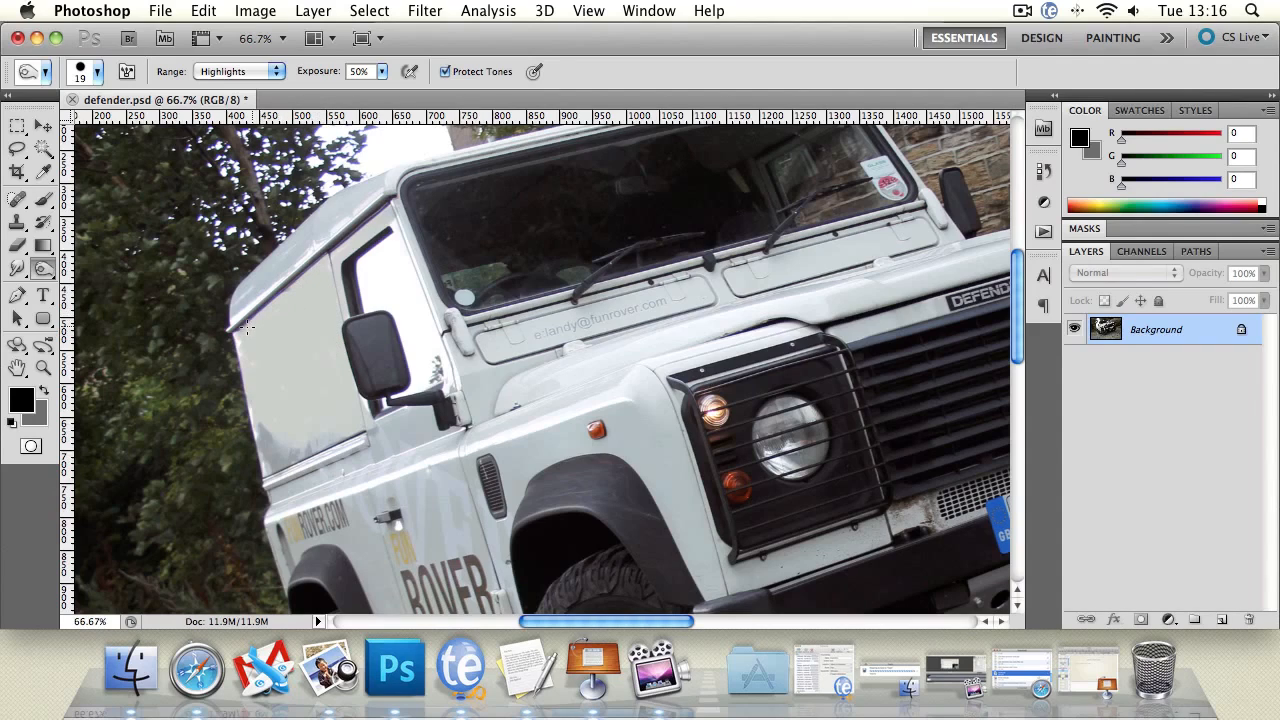
drag(236, 337, 257, 423)
Zoom in to inspect the burned side panel, then zoom back out.
click(43, 367)
click(499, 359)
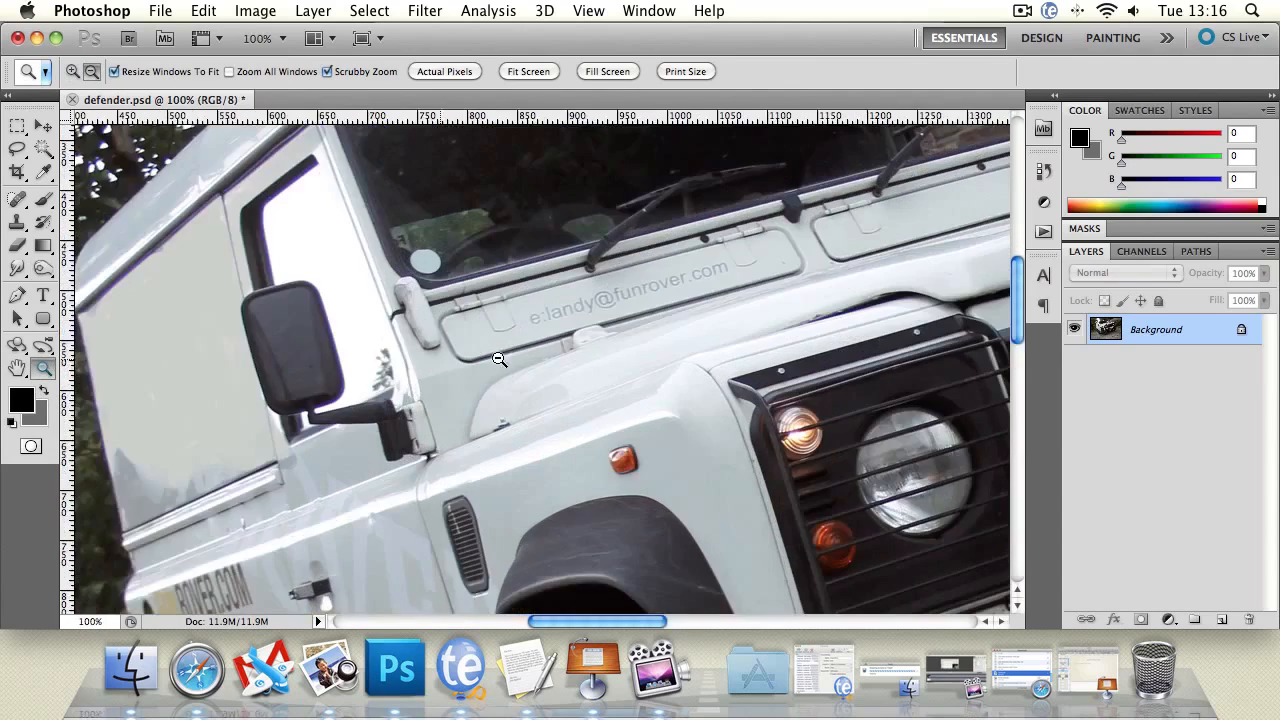
alt+click(499, 359)
alt+click(499, 359)
click(366, 303)
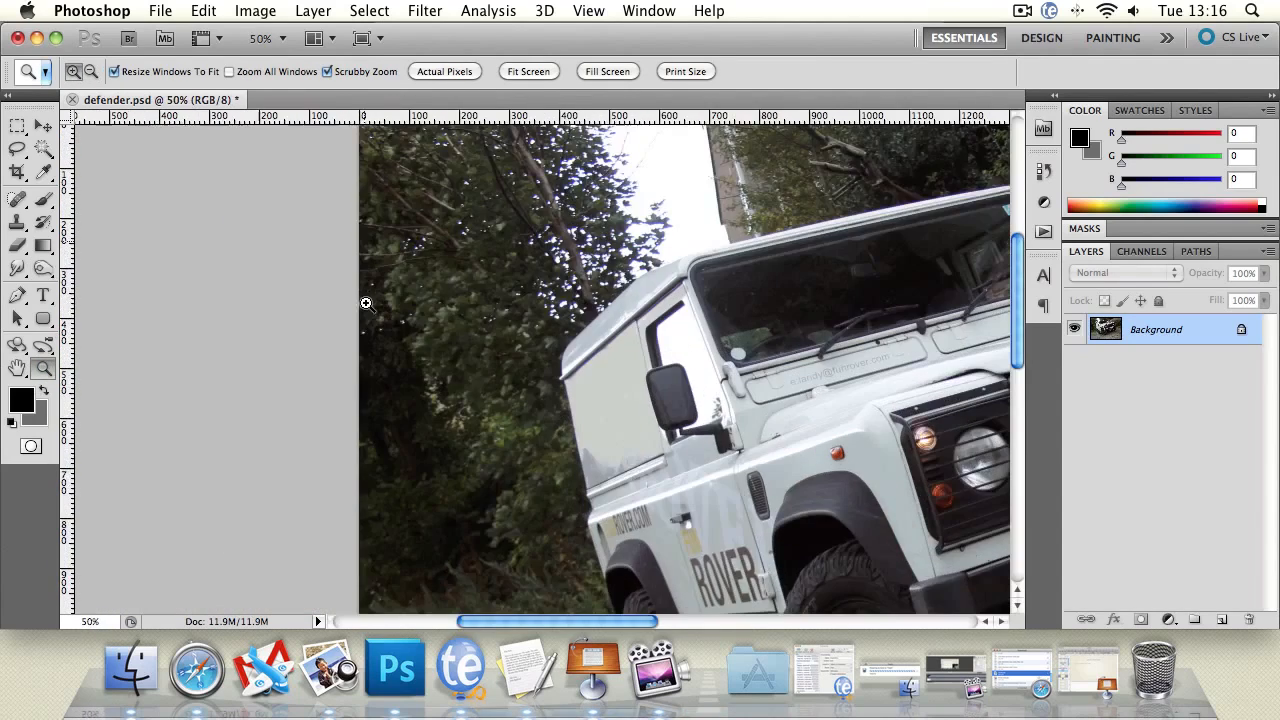
Zoom in to 66.7% and set the Burn tool's range to Shadows.
click(728, 490)
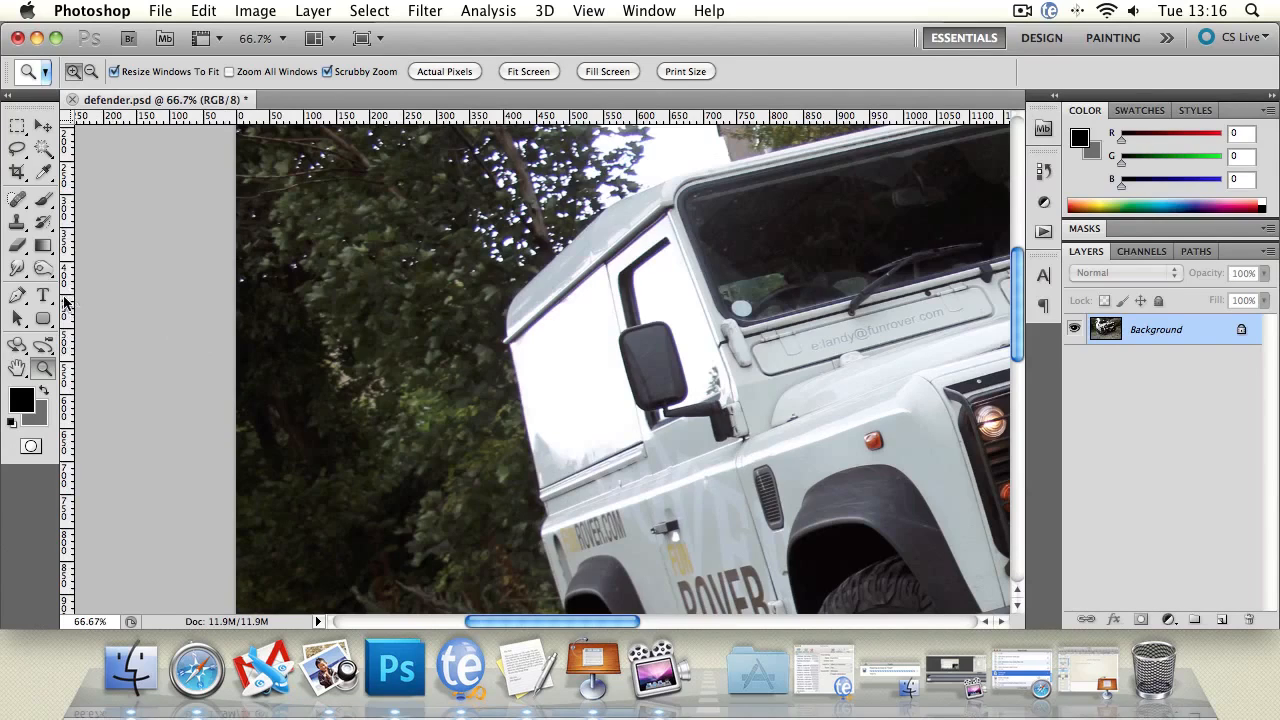
click(43, 268)
click(228, 71)
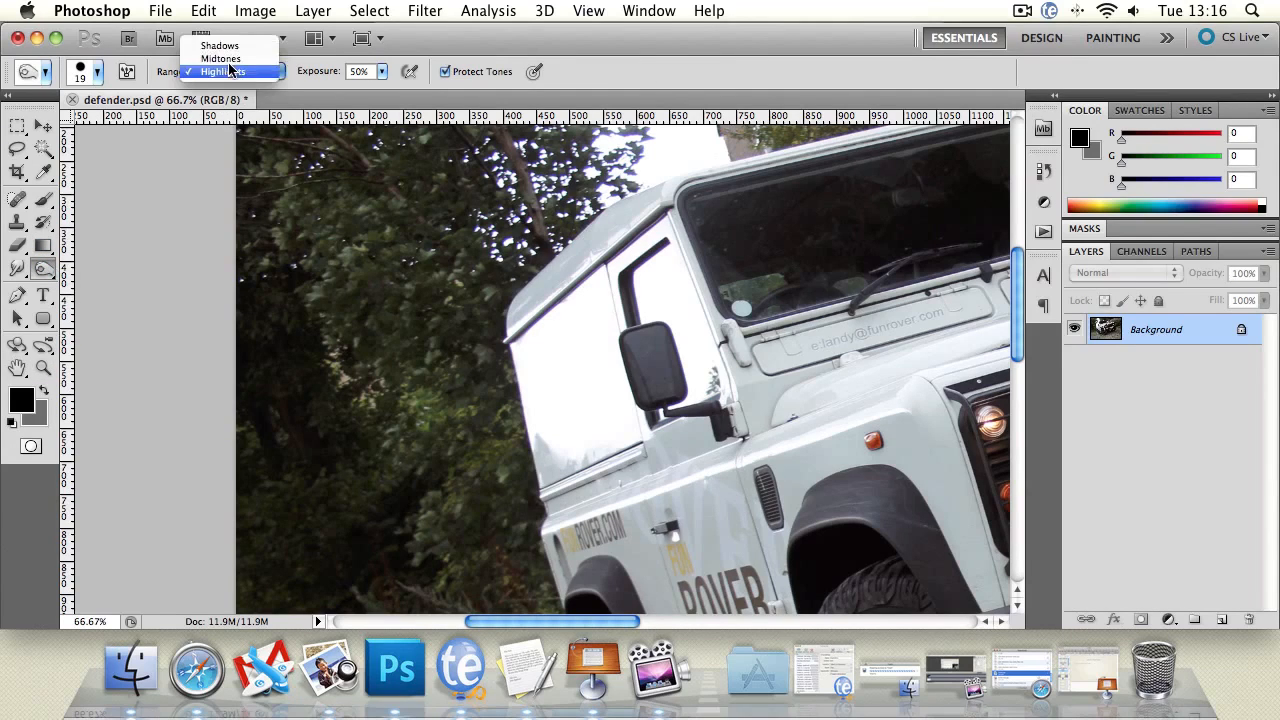
click(220, 45)
Pan to the vehicle's front bumper and burn a short stroke across the skid plate.
click(17, 368)
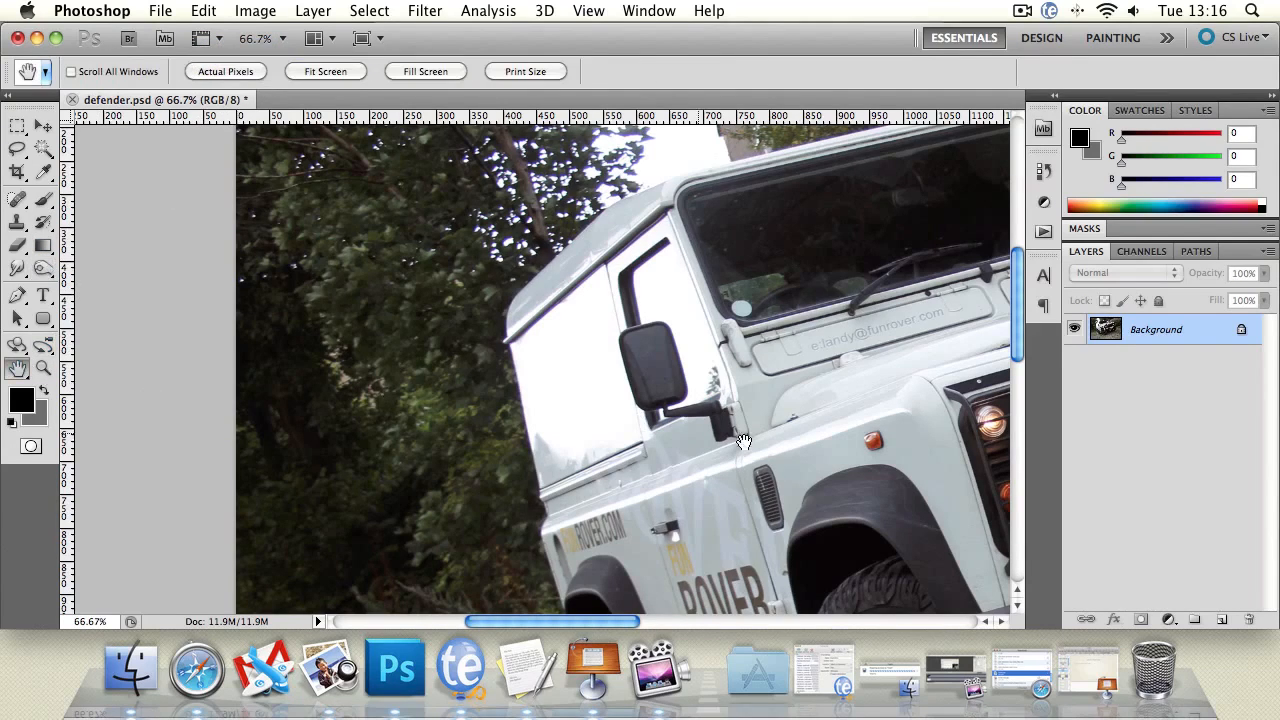
drag(744, 441, 331, 264)
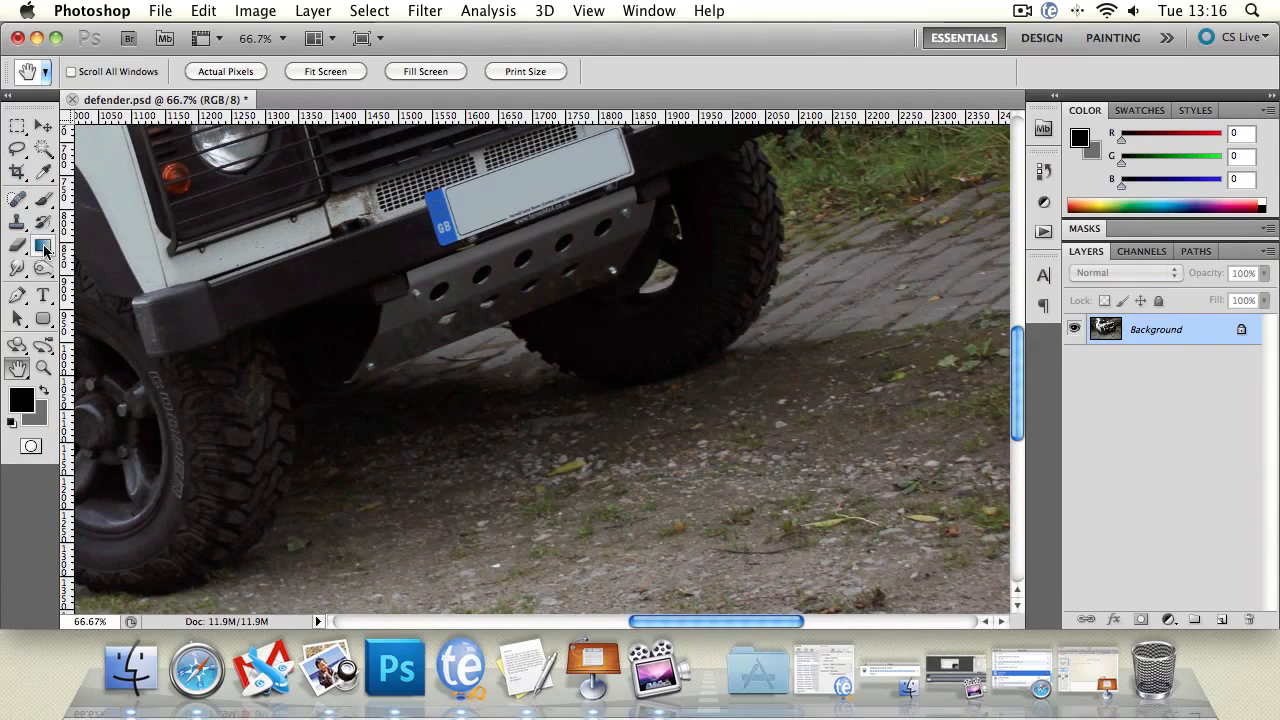
click(43, 268)
mouse_move(385, 304)
mouse_down()
mouse_move(460, 295)
mouse_move(399, 343)
mouse_move(477, 313)
mouse_move(461, 313)
mouse_up()
Set the Burn brush to 89 px with 0% hardness and burn the skid plate beneath the bumper.
click(97, 71)
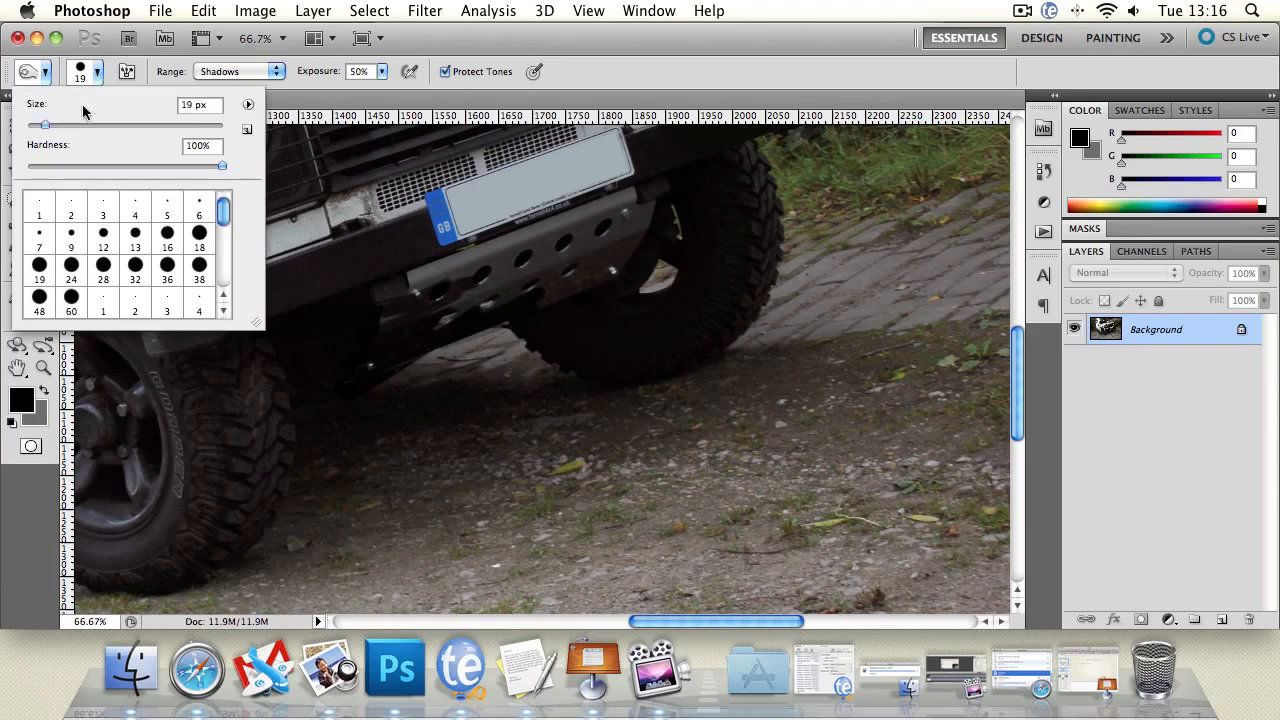
drag(47, 127, 114, 127)
drag(222, 167, 27, 168)
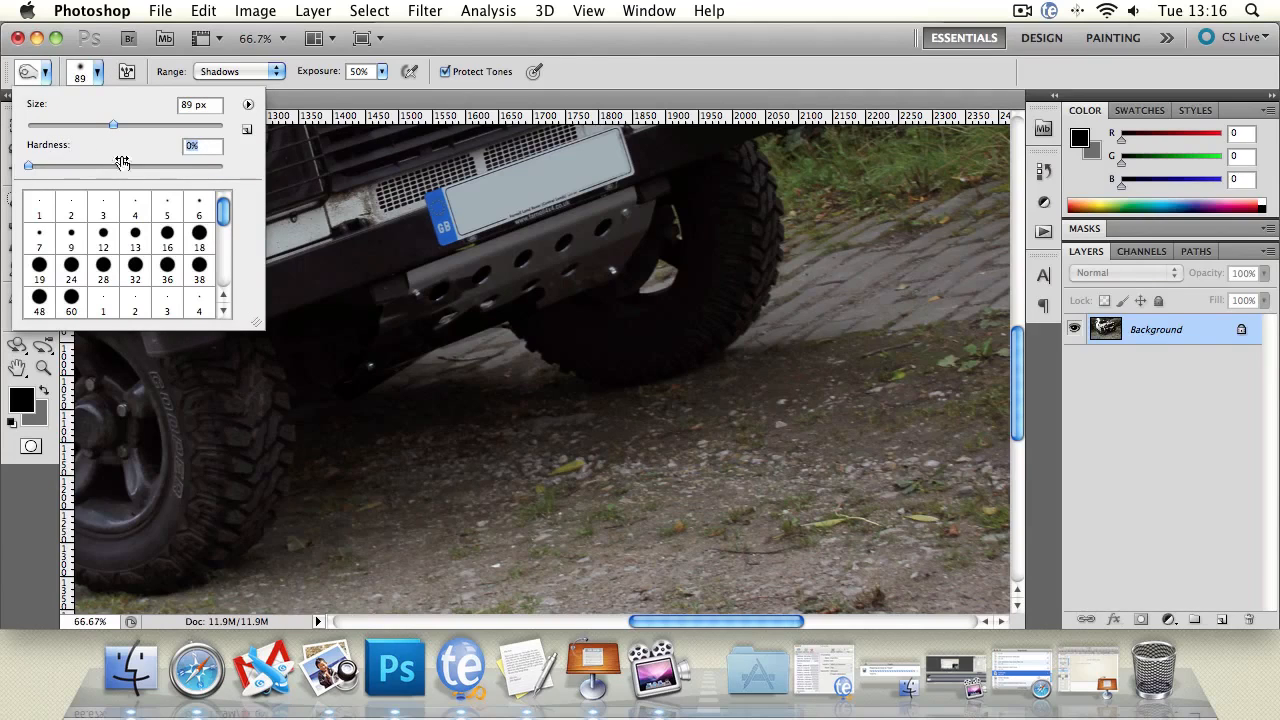
click(395, 350)
mouse_move(397, 366)
mouse_down()
mouse_move(429, 350)
mouse_move(404, 354)
mouse_move(423, 300)
mouse_move(554, 292)
mouse_move(668, 218)
mouse_move(425, 296)
mouse_up()
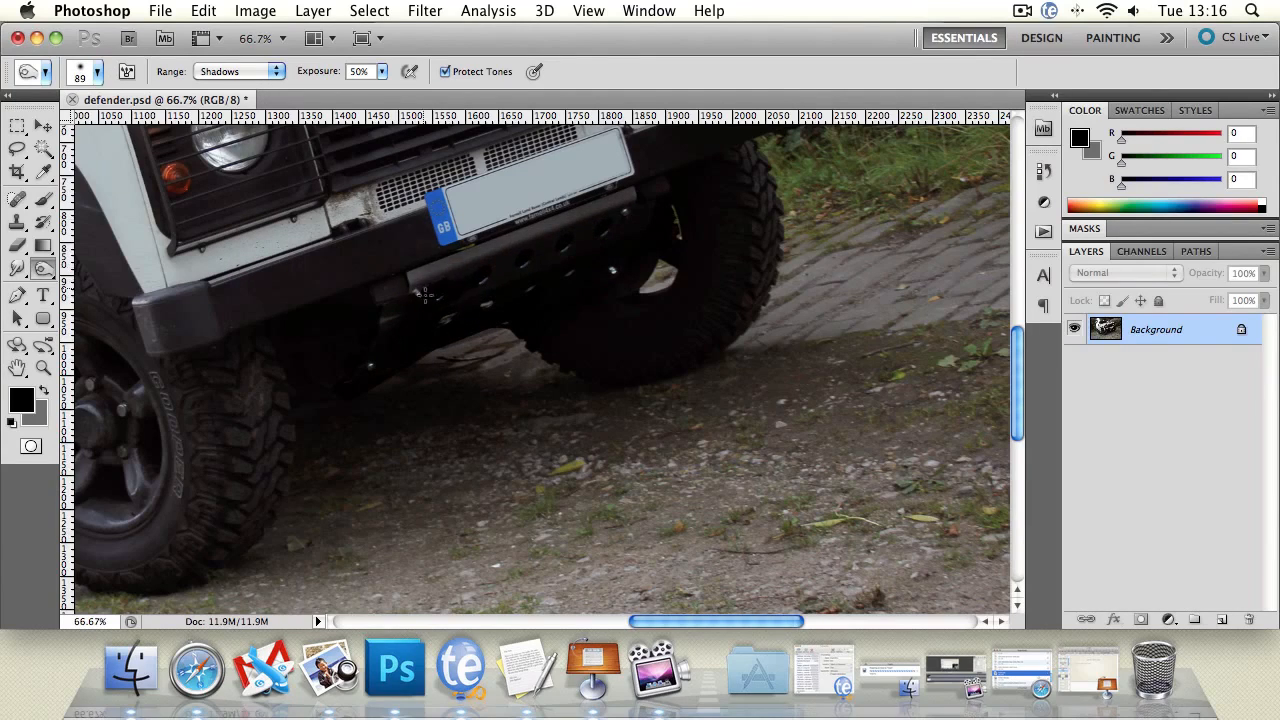
Zoom in to inspect the burned skid plate, then zoom out to view the whole photo.
double_click(43, 367)
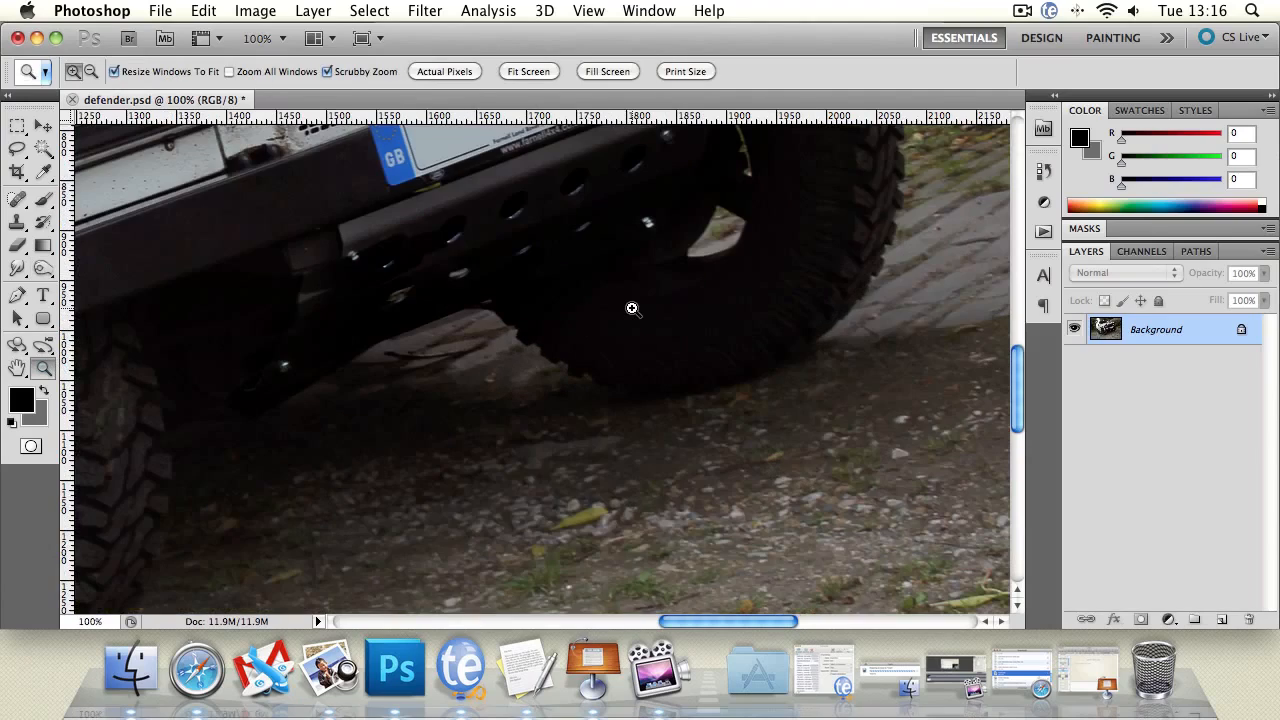
alt+click(525, 274)
alt+click(524, 274)
alt+click(524, 274)
alt+click(524, 274)
alt+click(524, 274)
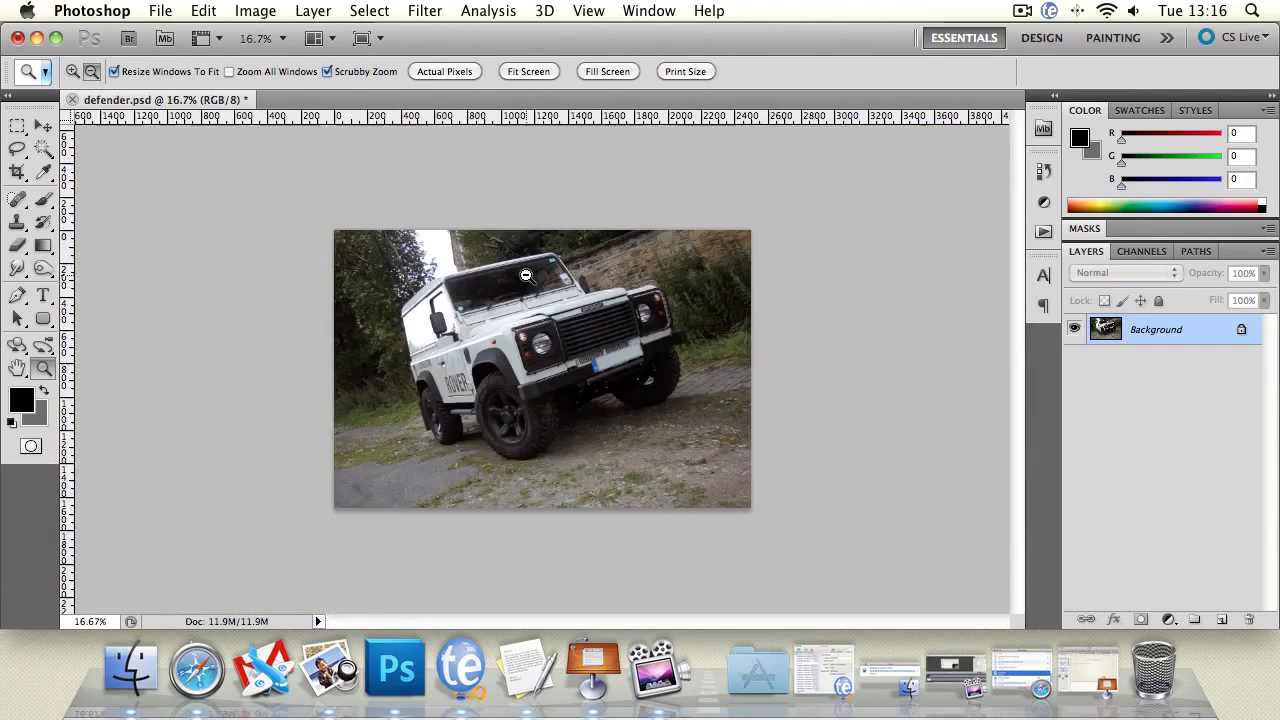
click(534, 340)
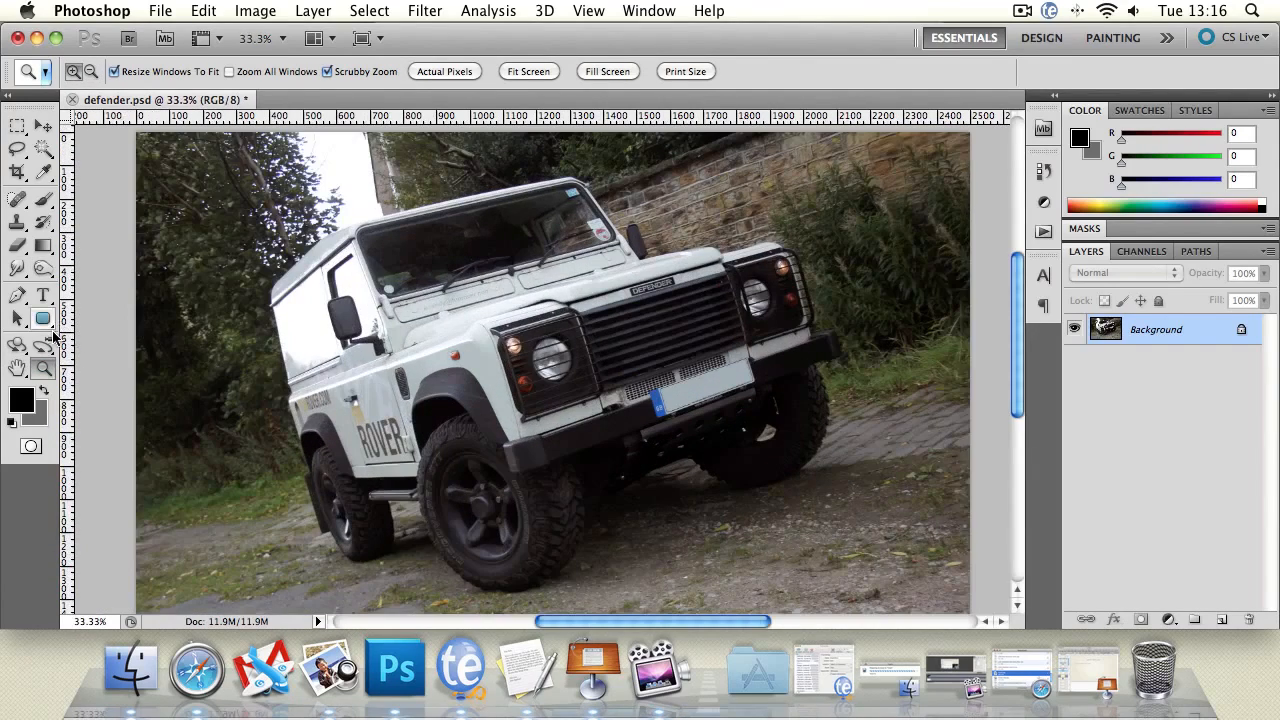
Burn a stroke up the vehicle's rear side panel.
mouse_move(43, 268)
mouse_down()
mouse_move(110, 298)
mouse_move(110, 286)
mouse_up()
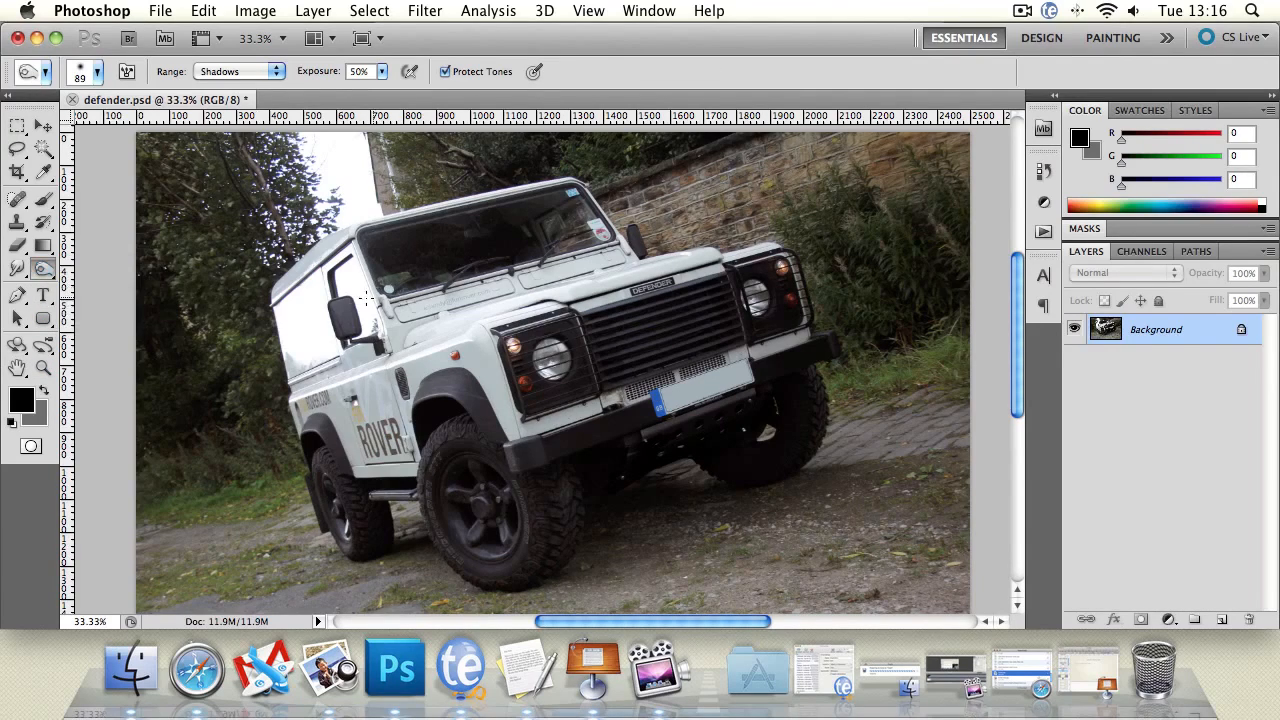
mouse_move(296, 326)
mouse_down()
mouse_move(190, 270)
mouse_move(180, 235)
mouse_move(230, 158)
mouse_move(170, 160)
mouse_move(286, 165)
mouse_move(290, 240)
mouse_up()
Switch to the Sponge tool and set its mode to Desaturate.
key(shift+o)
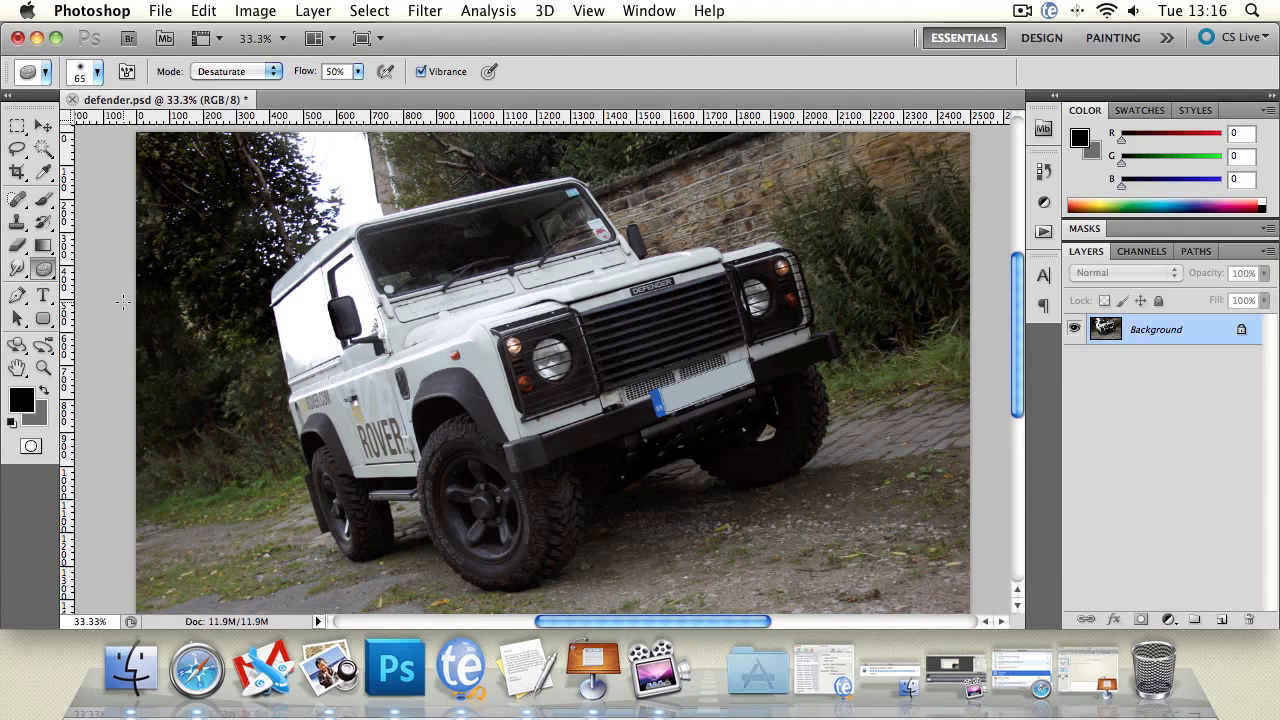
click(215, 75)
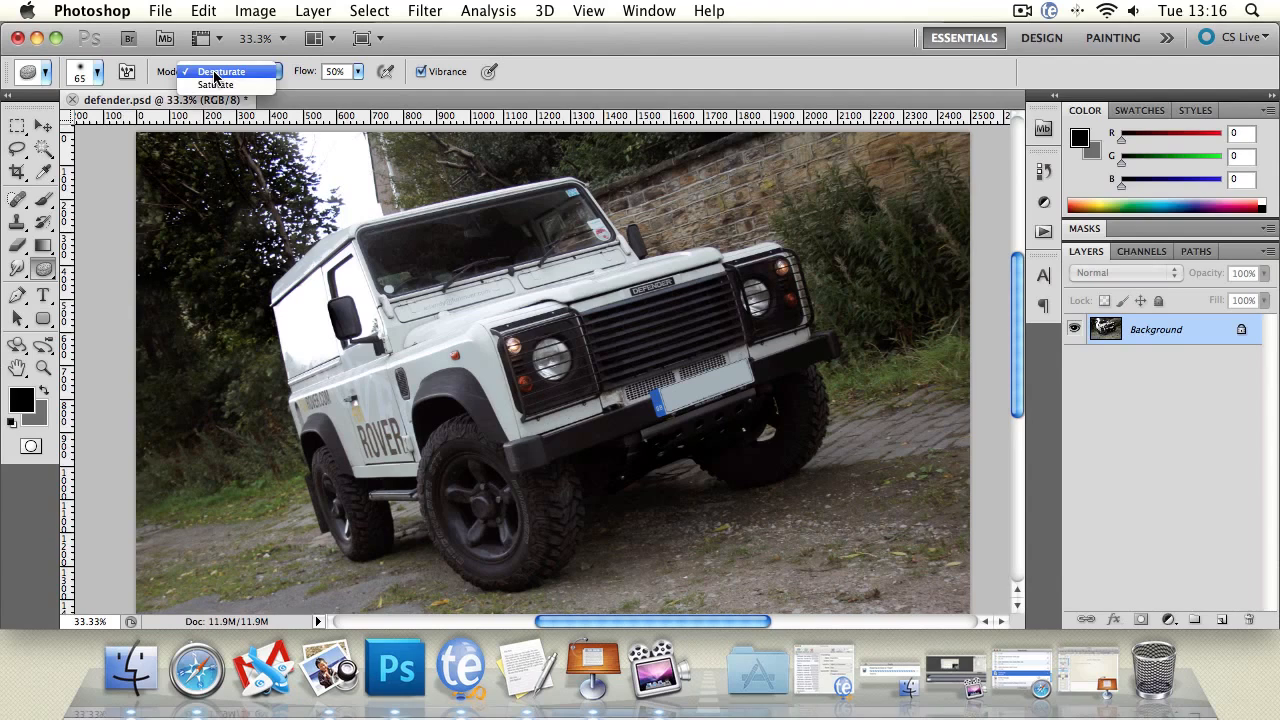
click(215, 84)
click(224, 70)
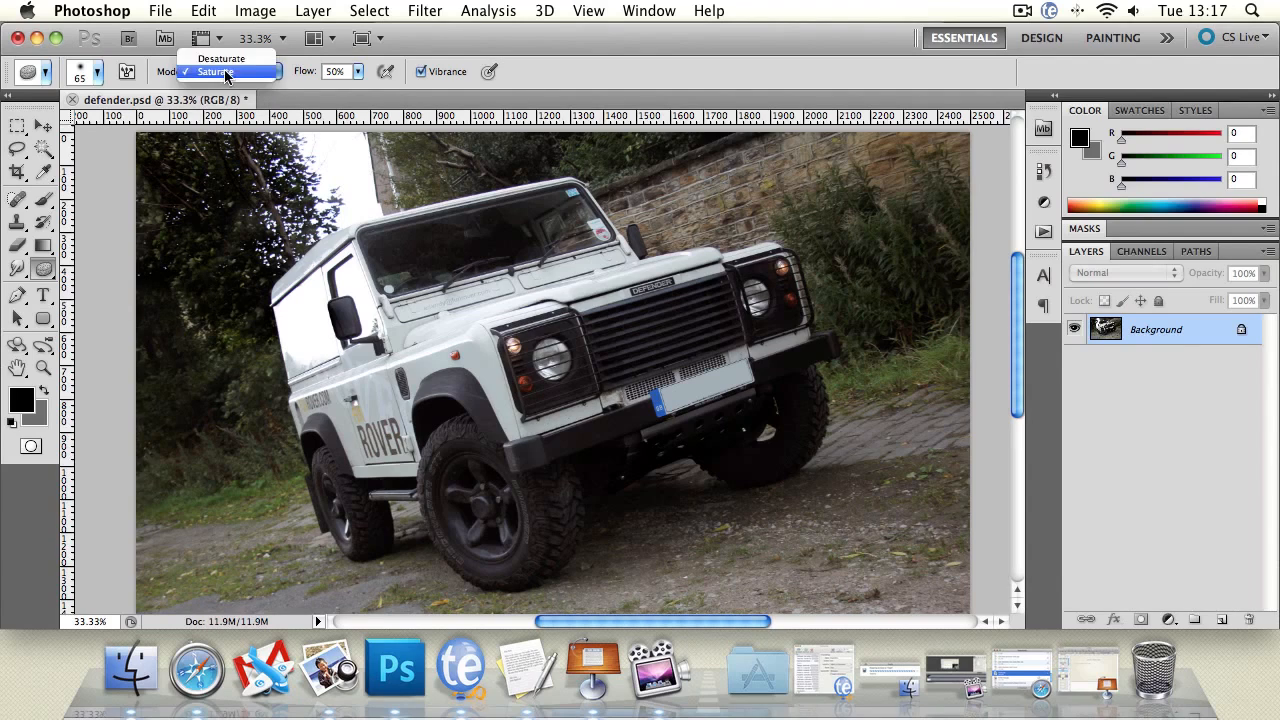
click(224, 59)
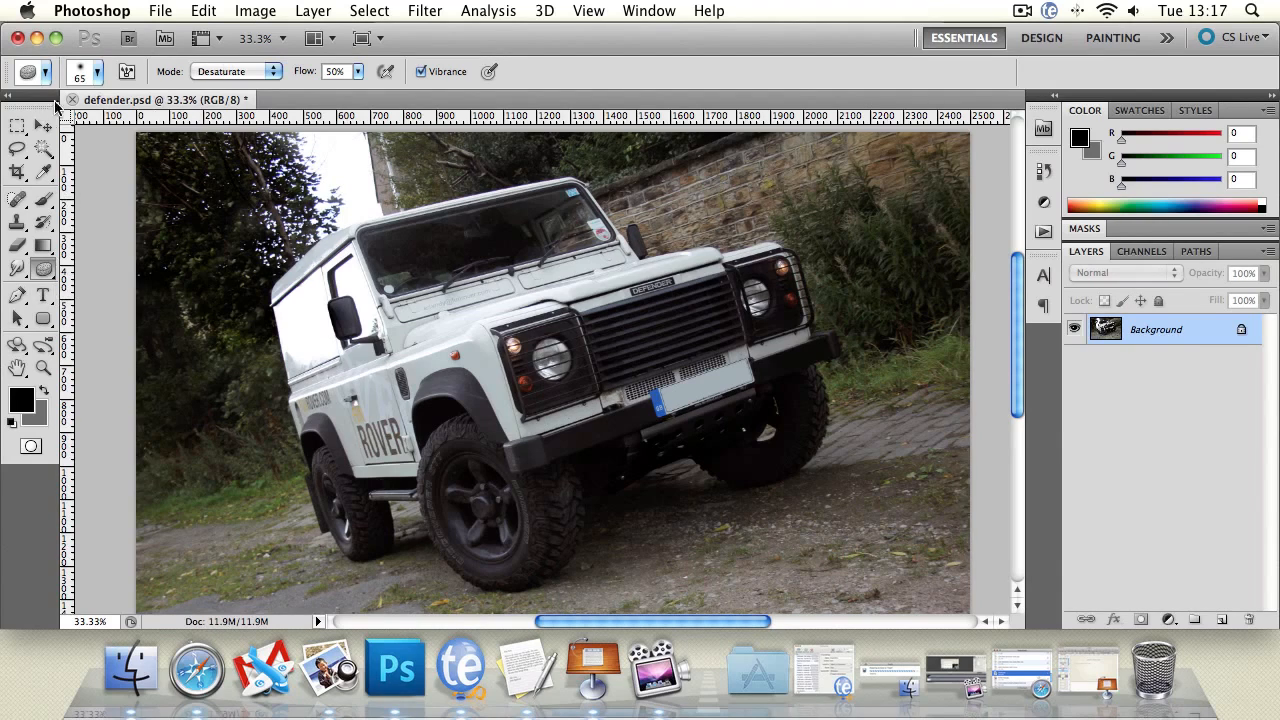
Set the Sponge brush size to 121 px.
click(97, 72)
drag(90, 124, 135, 124)
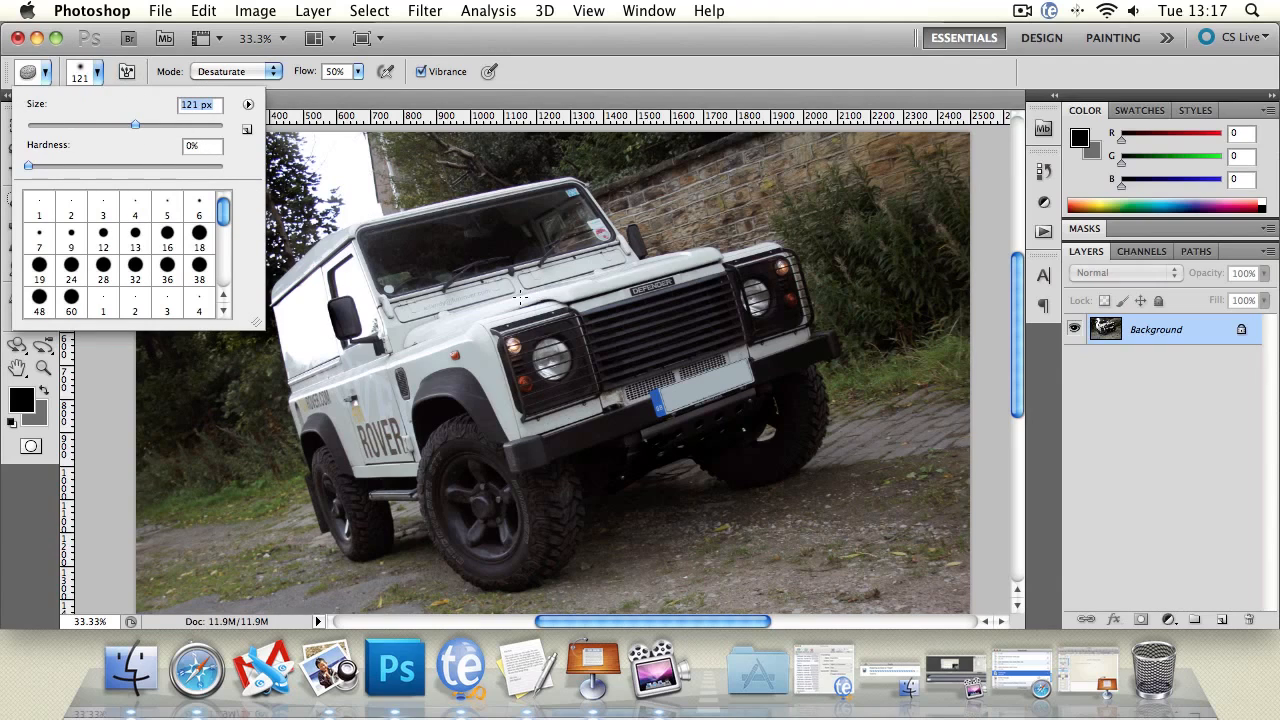
mouse_move(226, 208)
mouse_down()
mouse_move(230, 261)
mouse_move(230, 192)
mouse_up()
Desaturate a spot on the windscreen, then revert the file to its saved state.
click(598, 100)
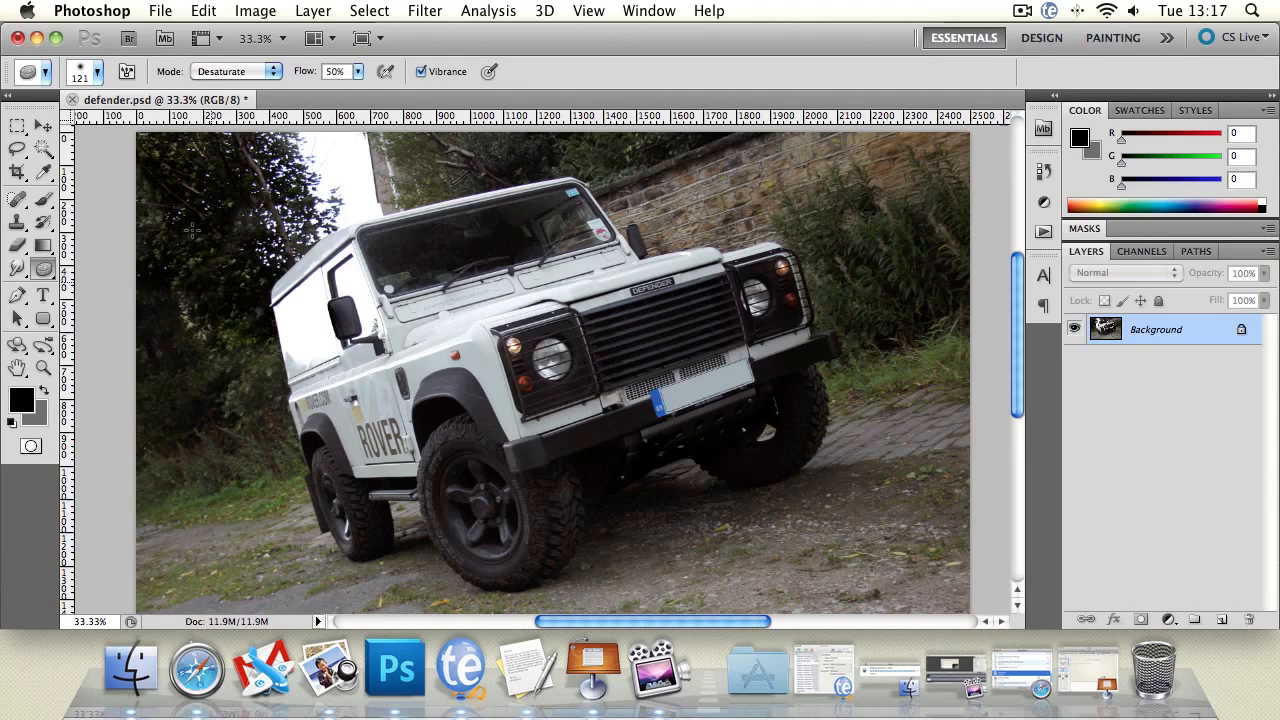
click(357, 73)
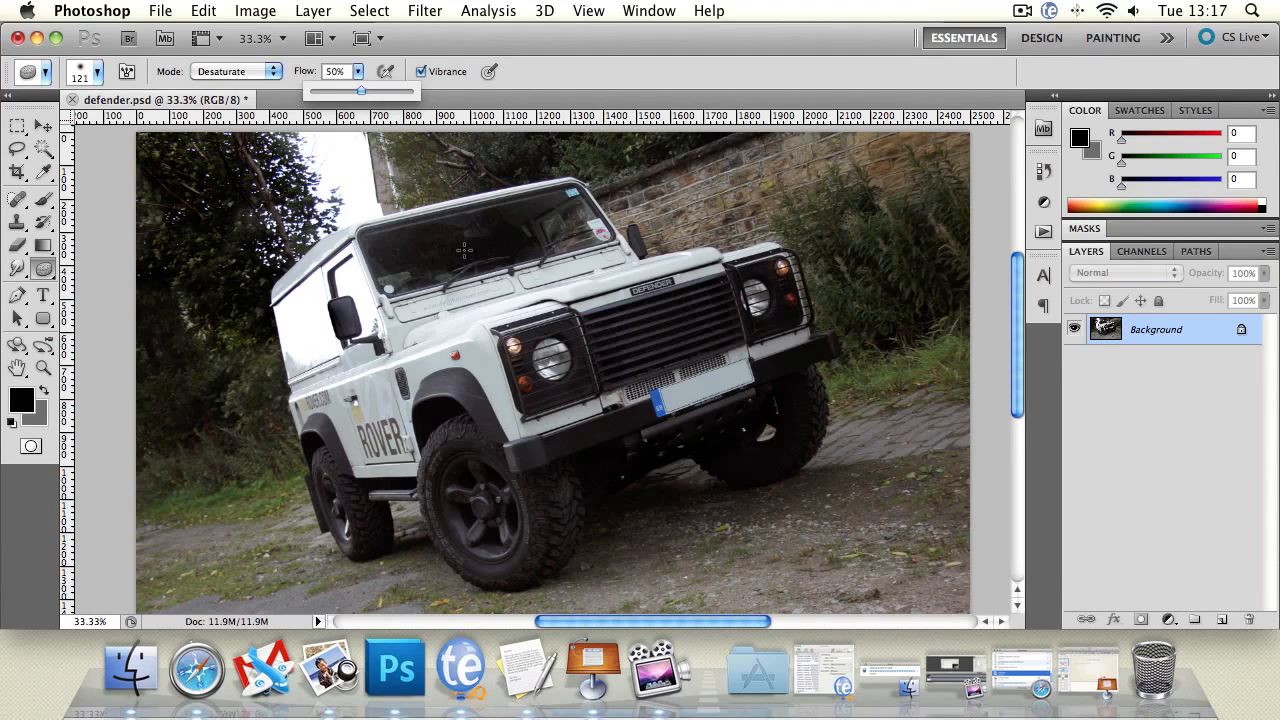
click(543, 216)
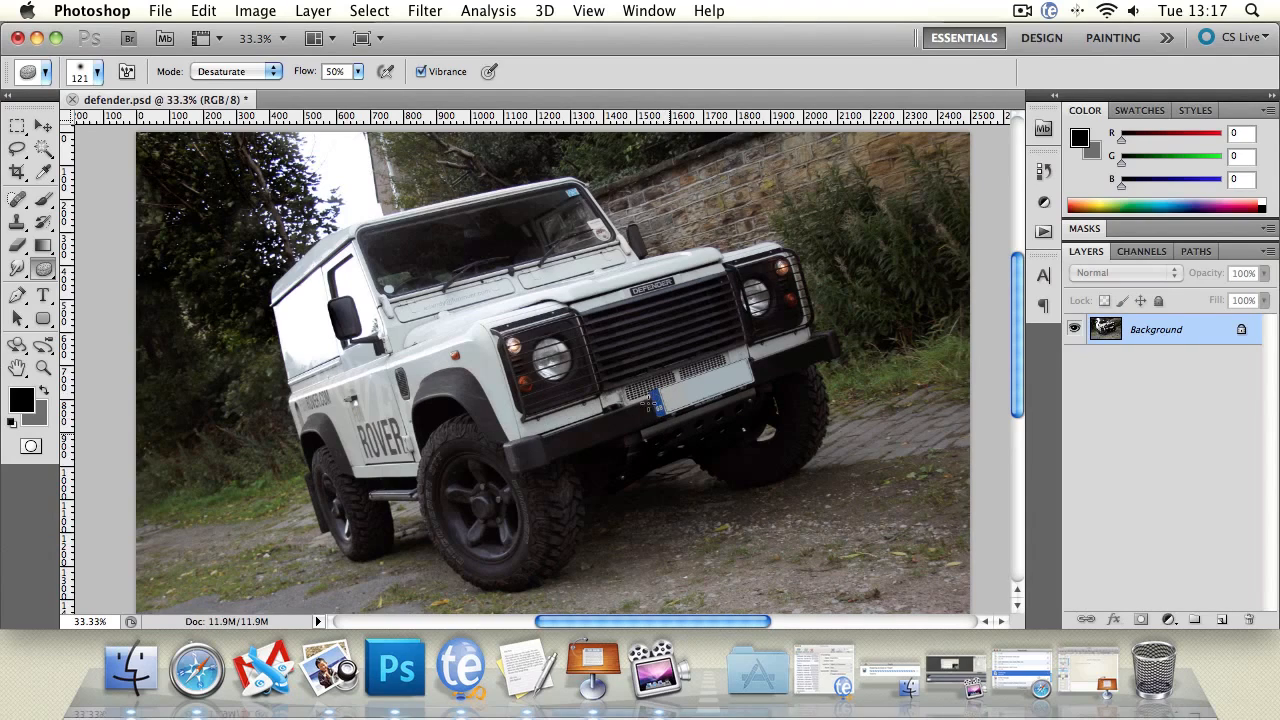
key(F12)
Set the Sponge flow to 100% and desaturate the front number plate.
click(359, 72)
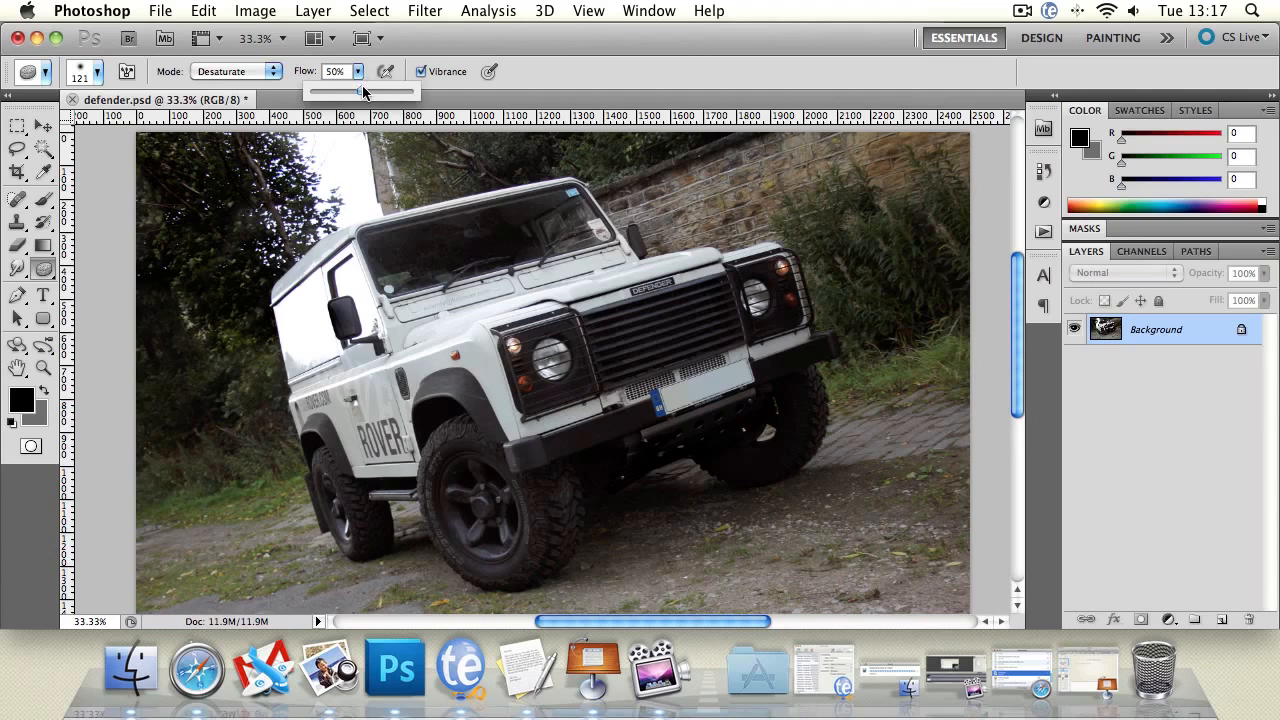
drag(363, 91, 474, 126)
click(700, 393)
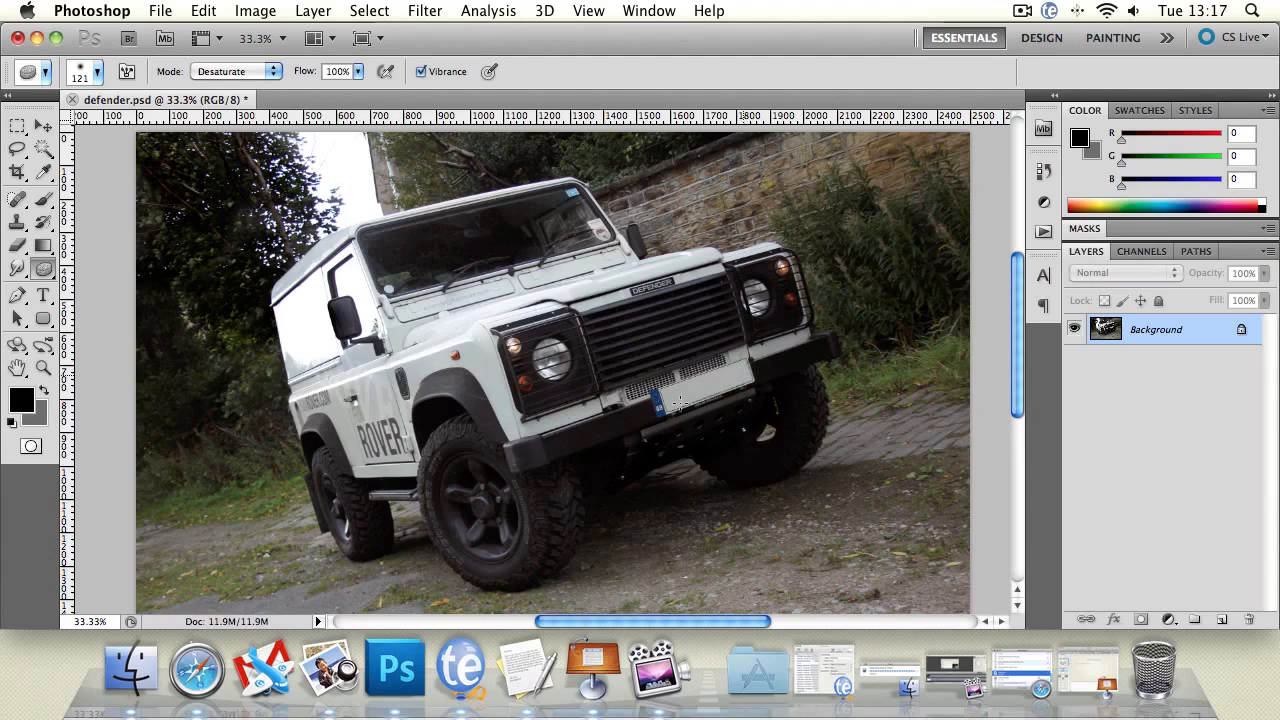
mouse_move(698, 380)
mouse_down()
mouse_move(682, 392)
mouse_move(706, 385)
mouse_up()
Desaturate the windscreen and the stone wall above the vehicle.
mouse_move(578, 179)
mouse_down()
mouse_move(545, 215)
mouse_move(628, 187)
mouse_move(519, 179)
mouse_move(405, 196)
mouse_up()
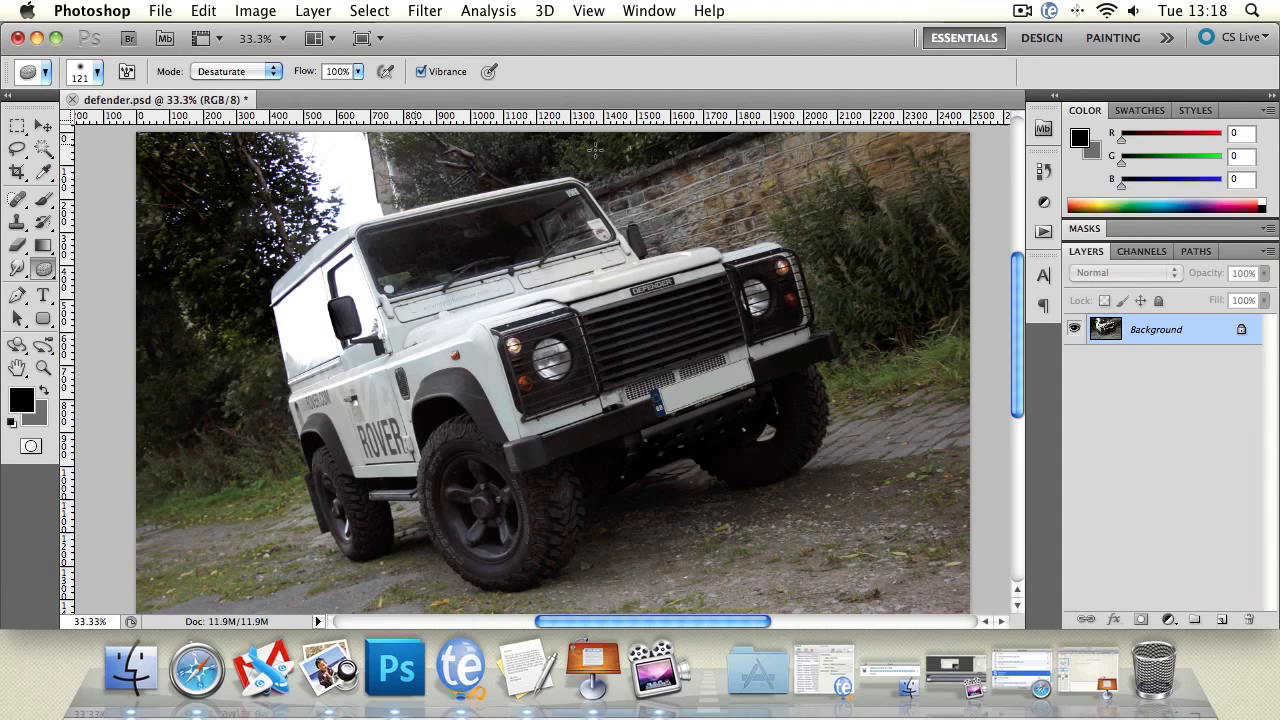
mouse_move(595, 150)
mouse_down()
mouse_move(500, 150)
mouse_move(658, 161)
mouse_up()
click(270, 72)
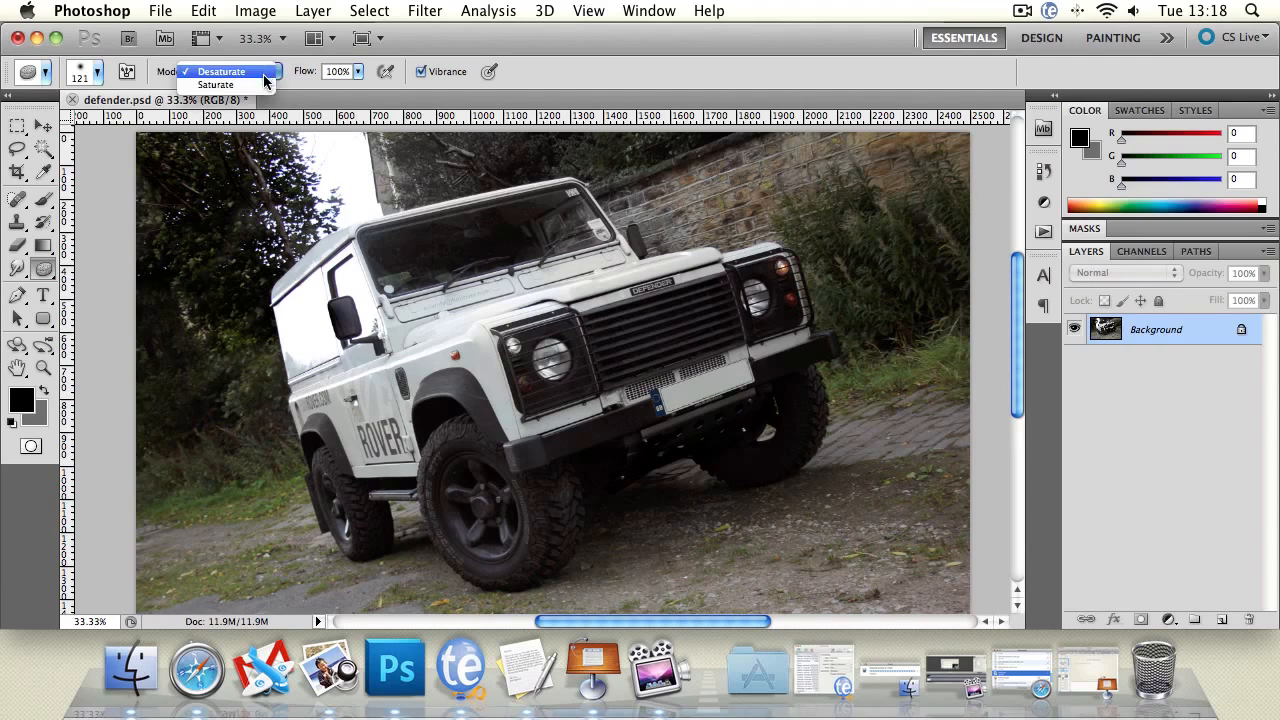
Switch to the History Brush and set its size to 195 px.
click(50, 224)
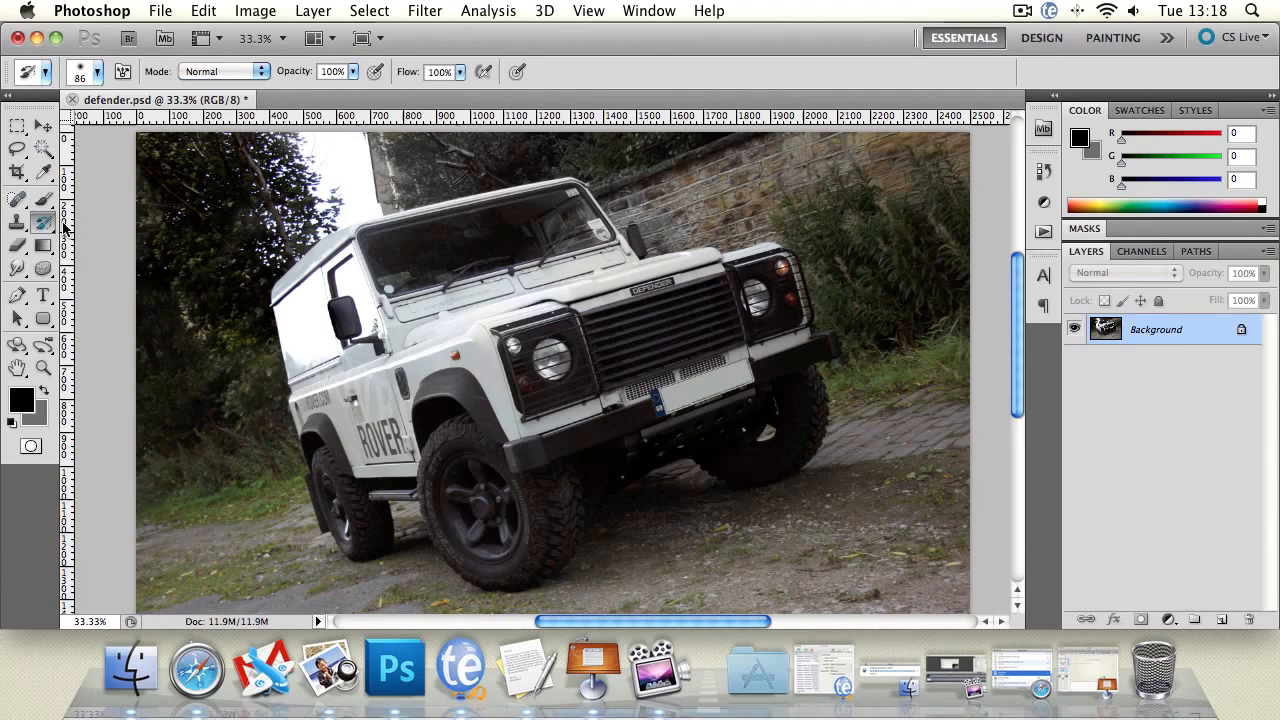
click(97, 72)
drag(114, 124, 171, 124)
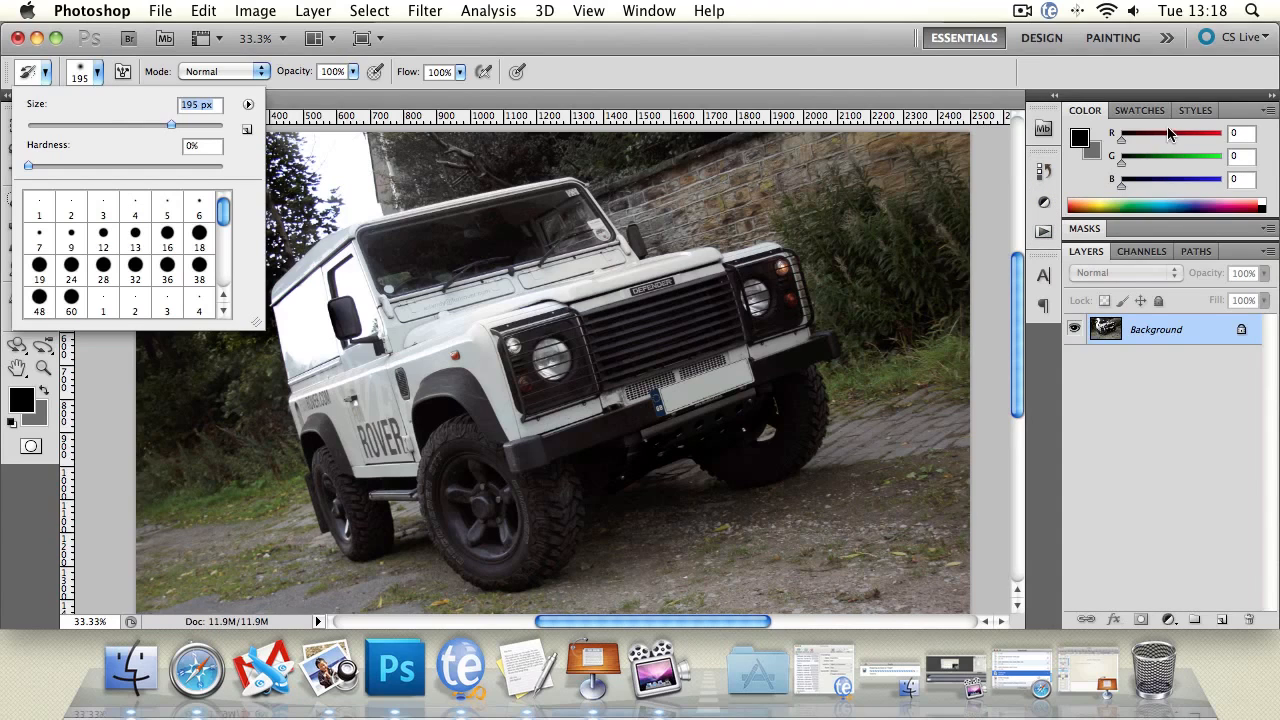
Open the History panel and restore the image to its original snapshot.
click(1043, 231)
click(1043, 231)
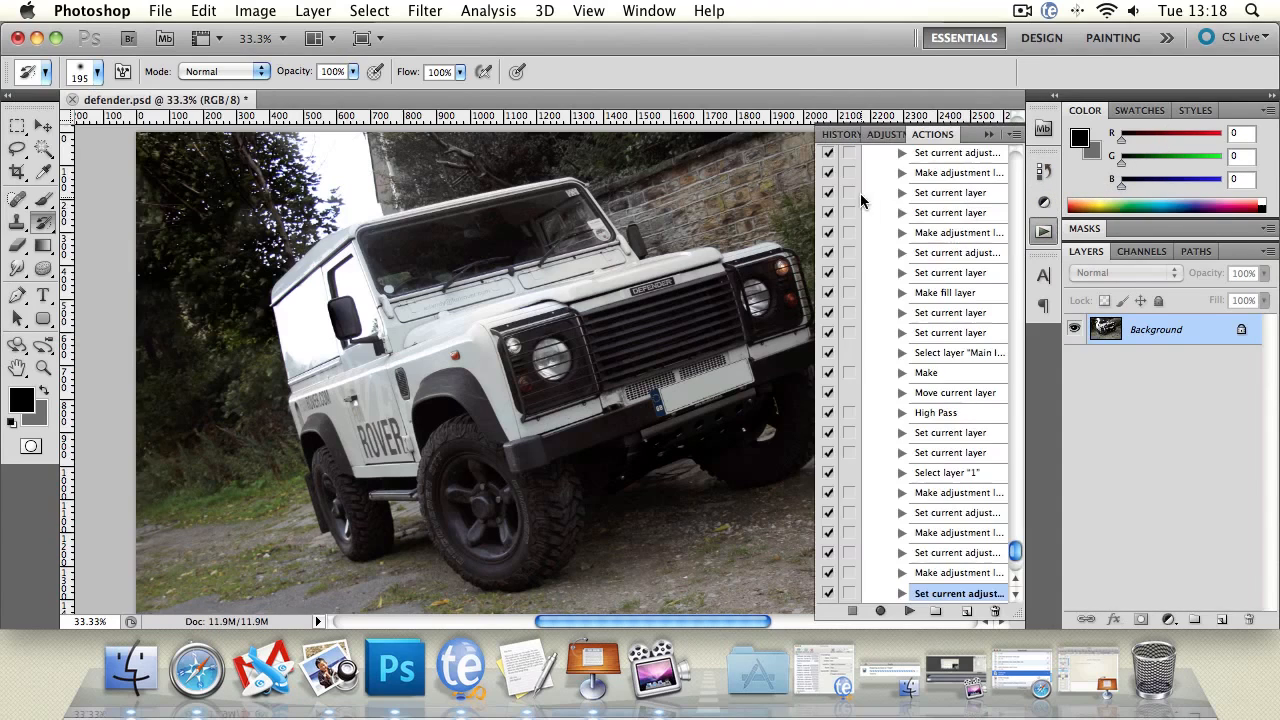
click(840, 134)
click(915, 158)
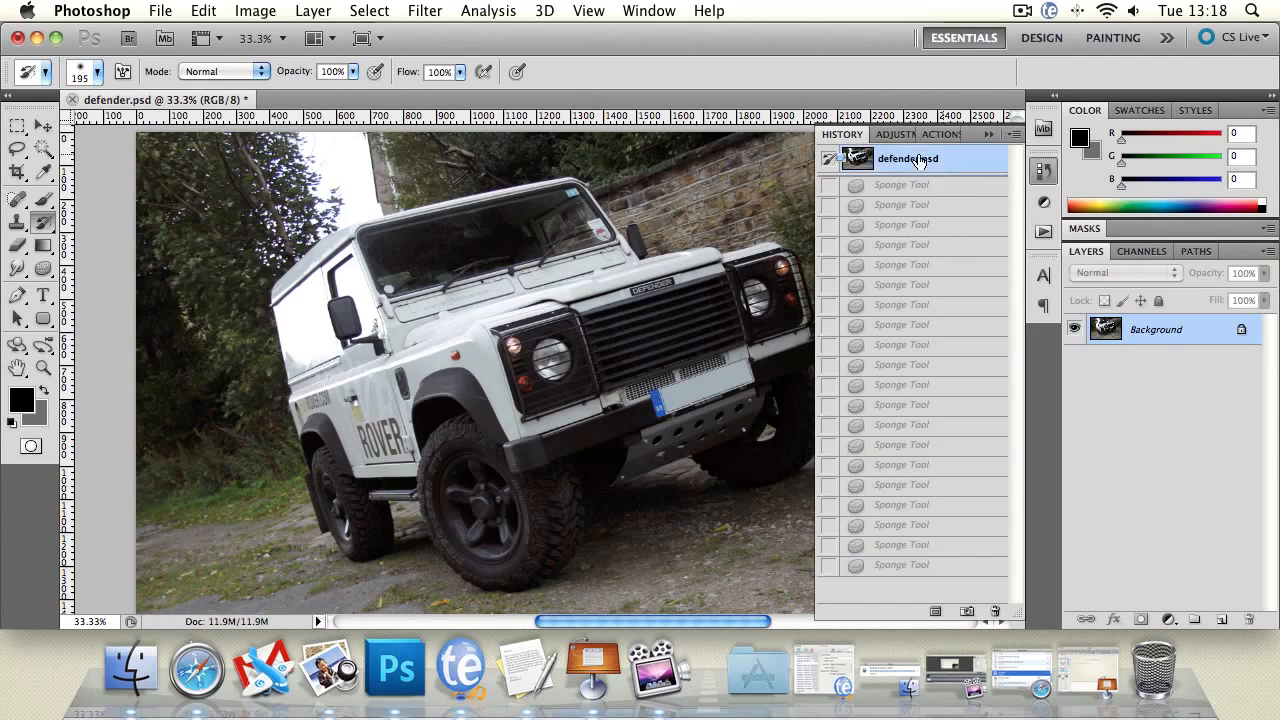
click(988, 134)
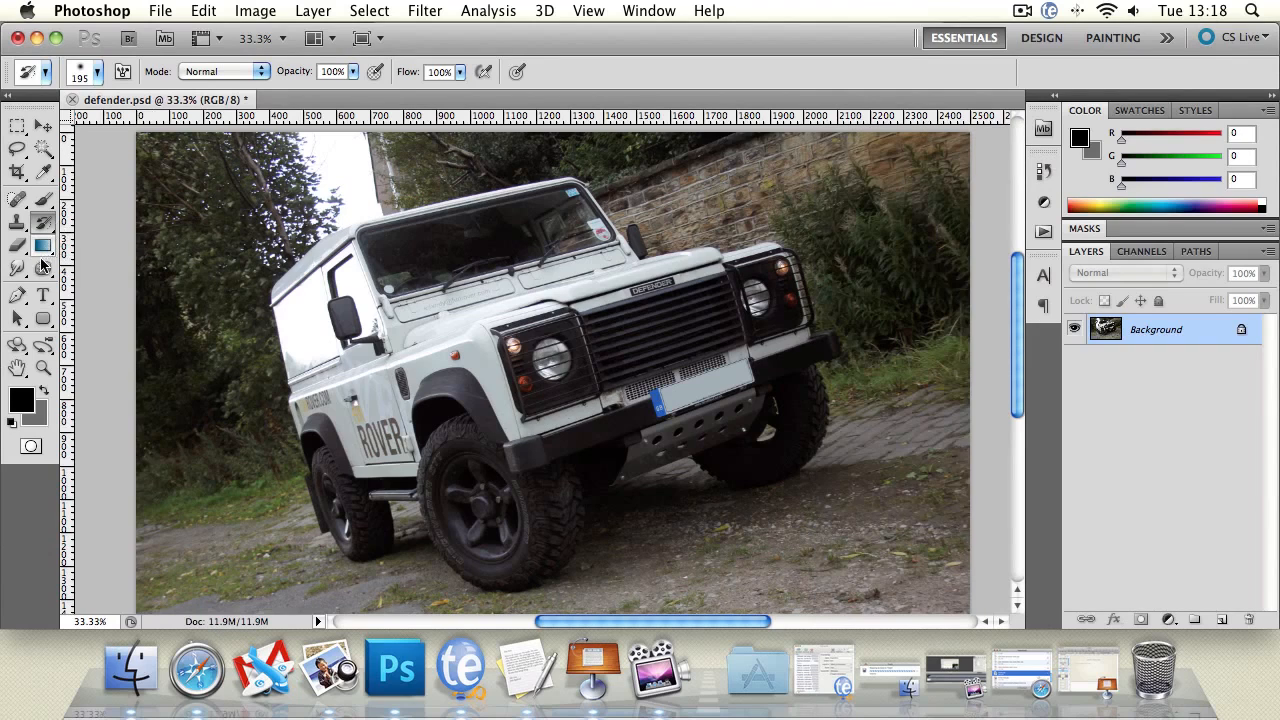
Switch back to the Sponge, set flow to 51% in Saturate mode, and saturate the ROVER logo.
click(43, 268)
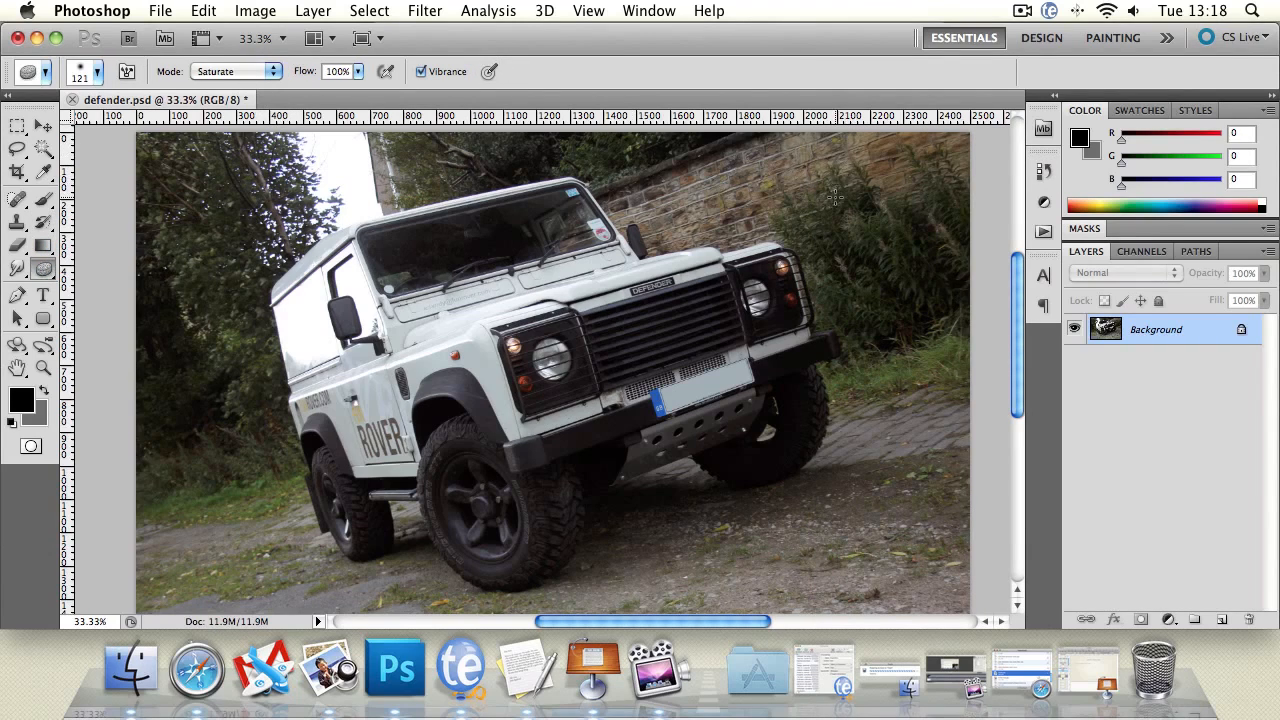
click(357, 71)
drag(362, 93, 313, 95)
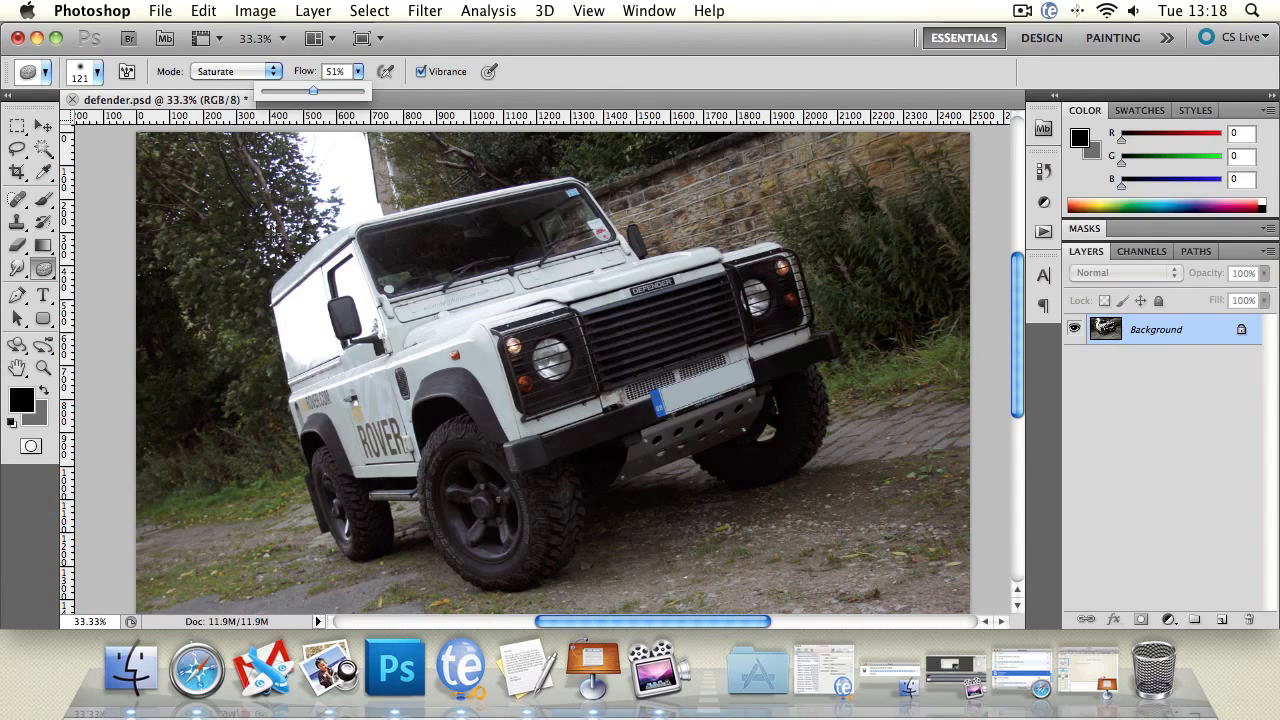
click(372, 440)
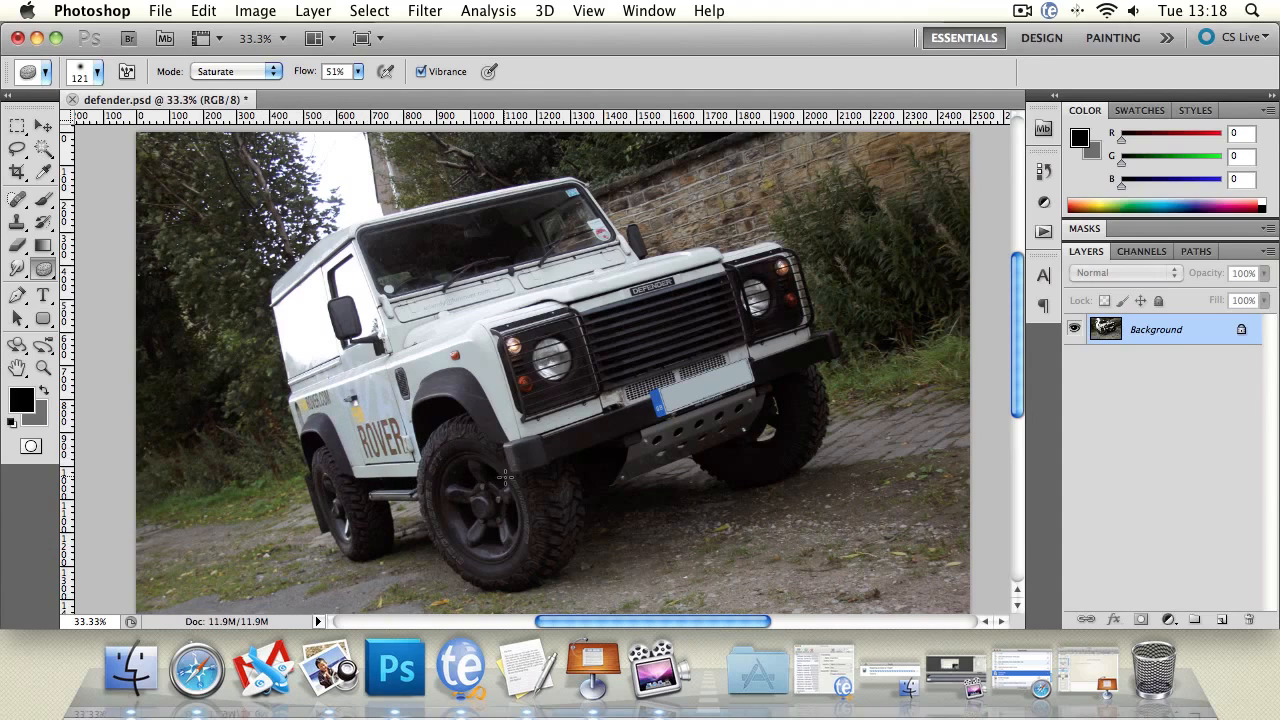
Set the Sponge brush size to 2500 px.
click(97, 71)
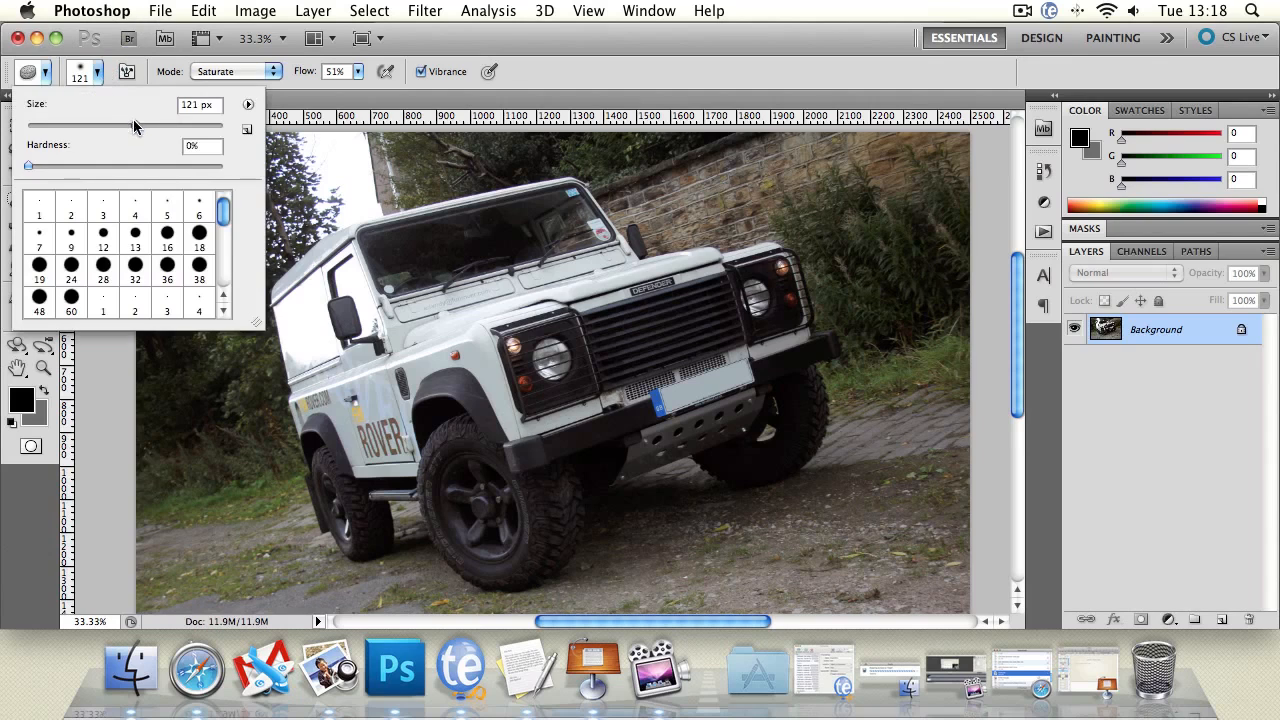
drag(134, 124, 228, 134)
key(Return)
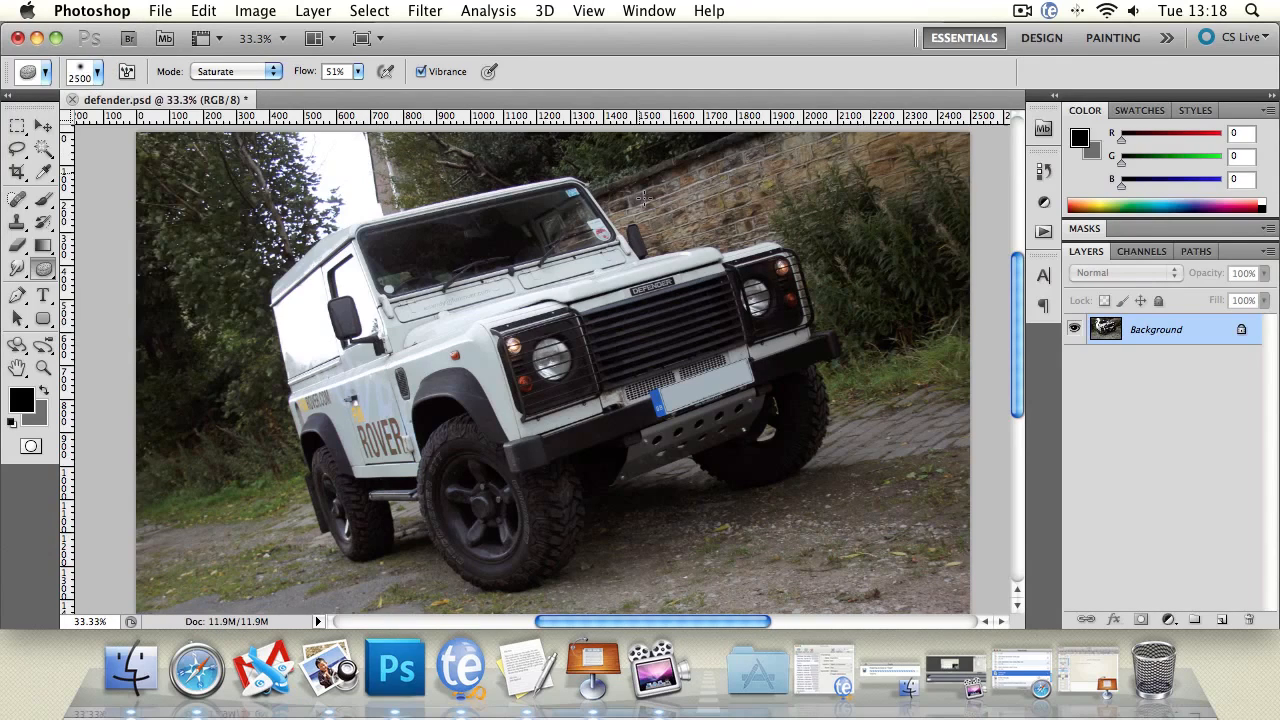